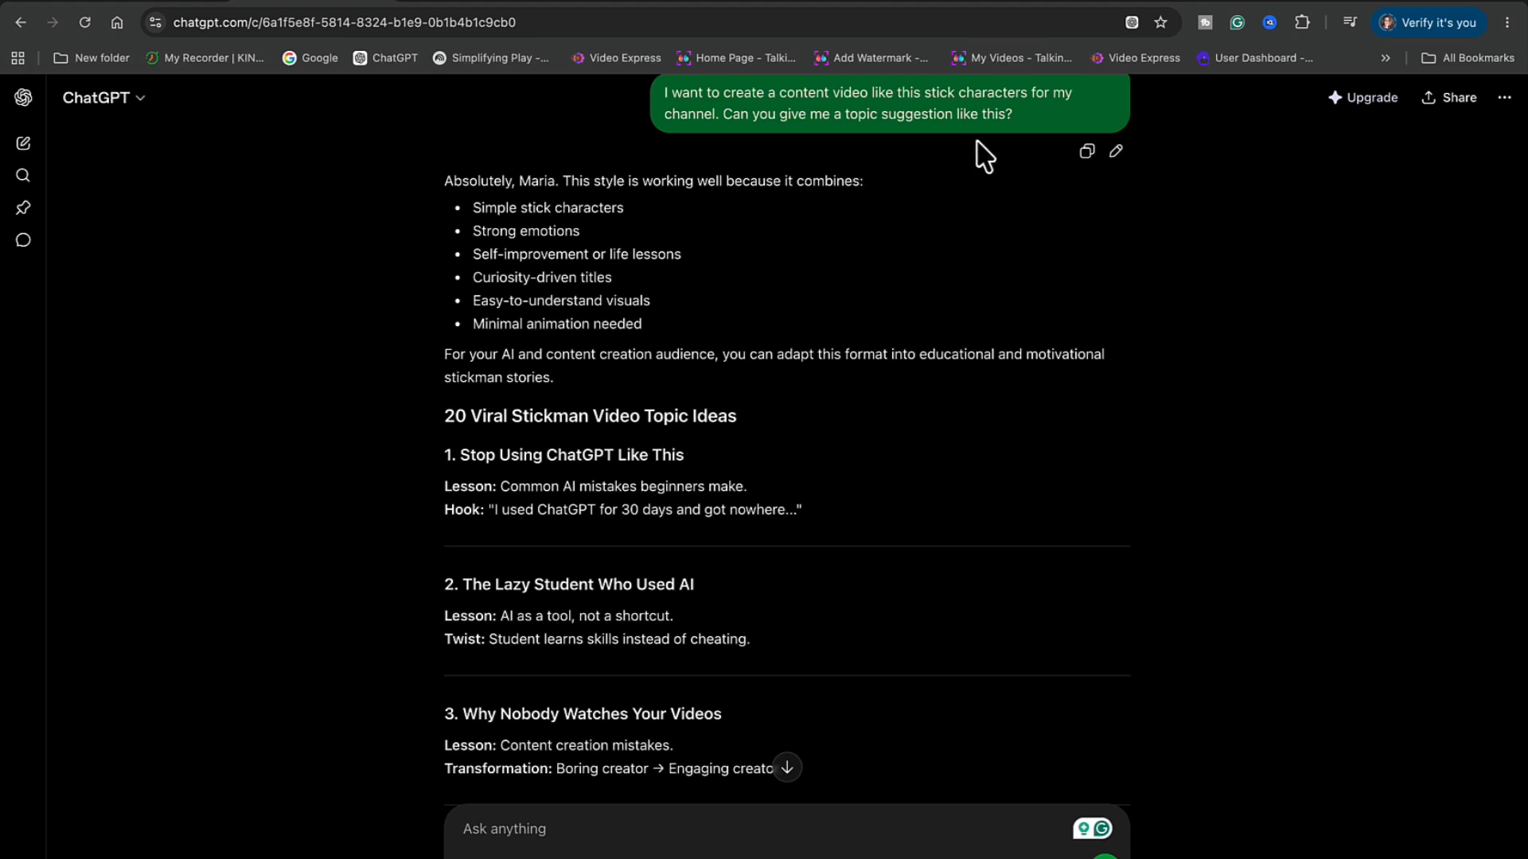
Scroll the 8-scene ChatGPT script down to the Maya (Successful Creator Mentor) image prompt
scroll(706, 315, down, 1)
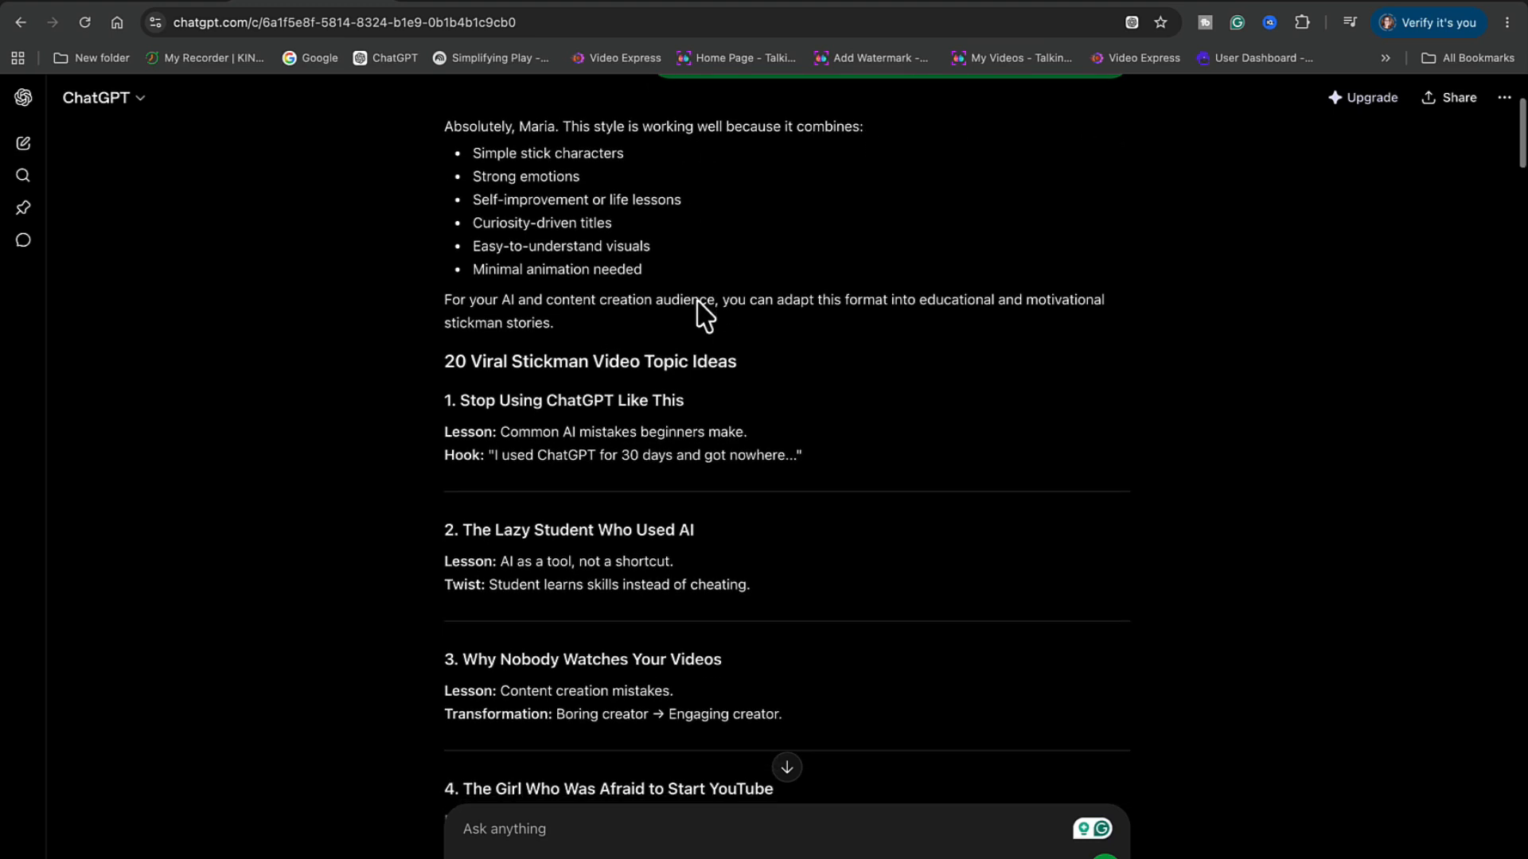
scroll(700, 306, down, 4)
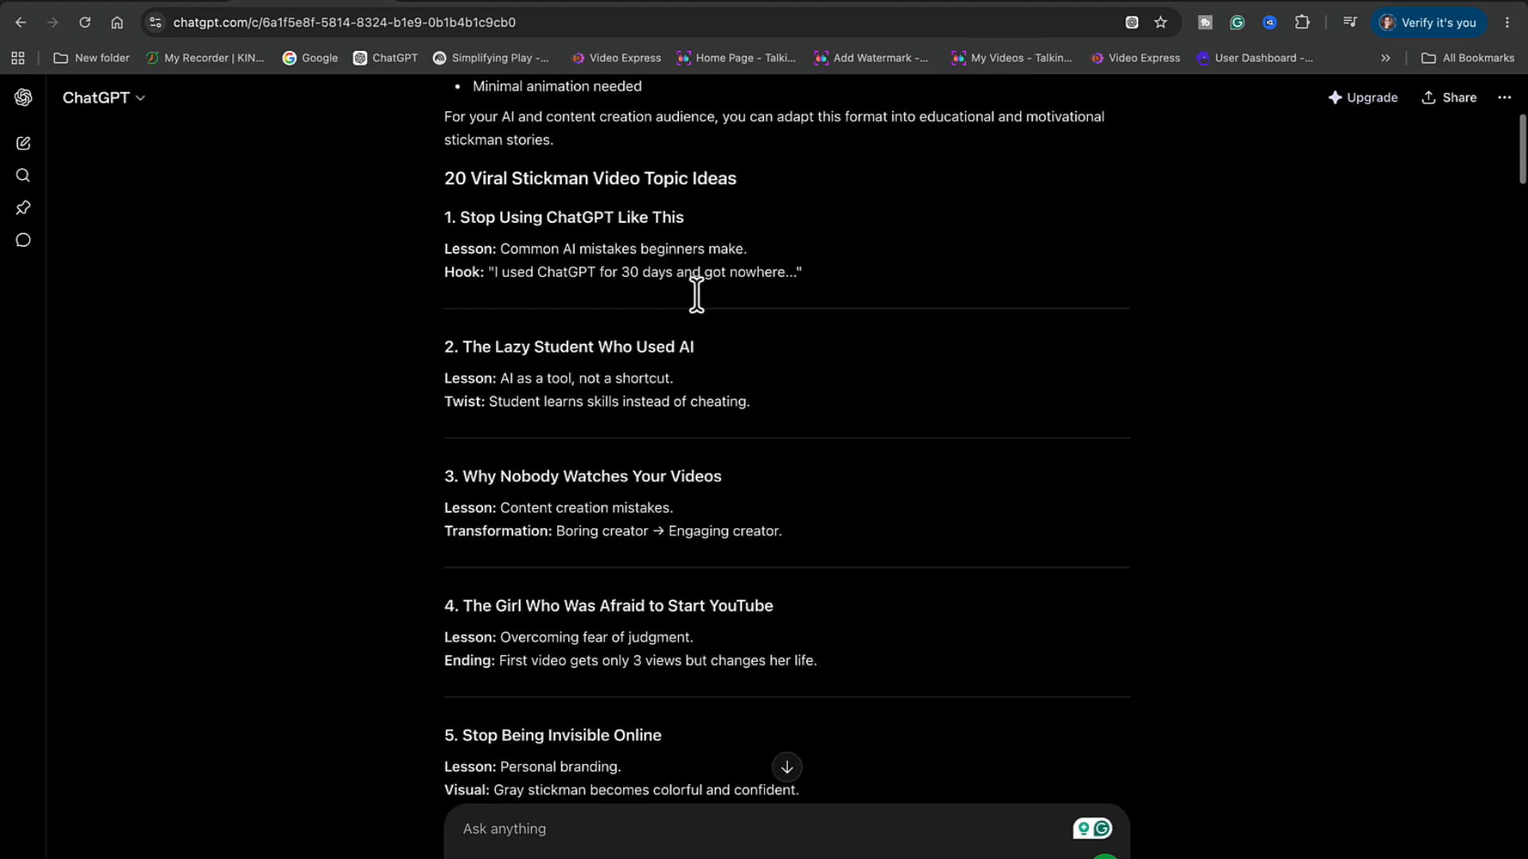
scroll(700, 303, down, 1)
scroll(700, 312, down, 1)
scroll(700, 311, up, 3)
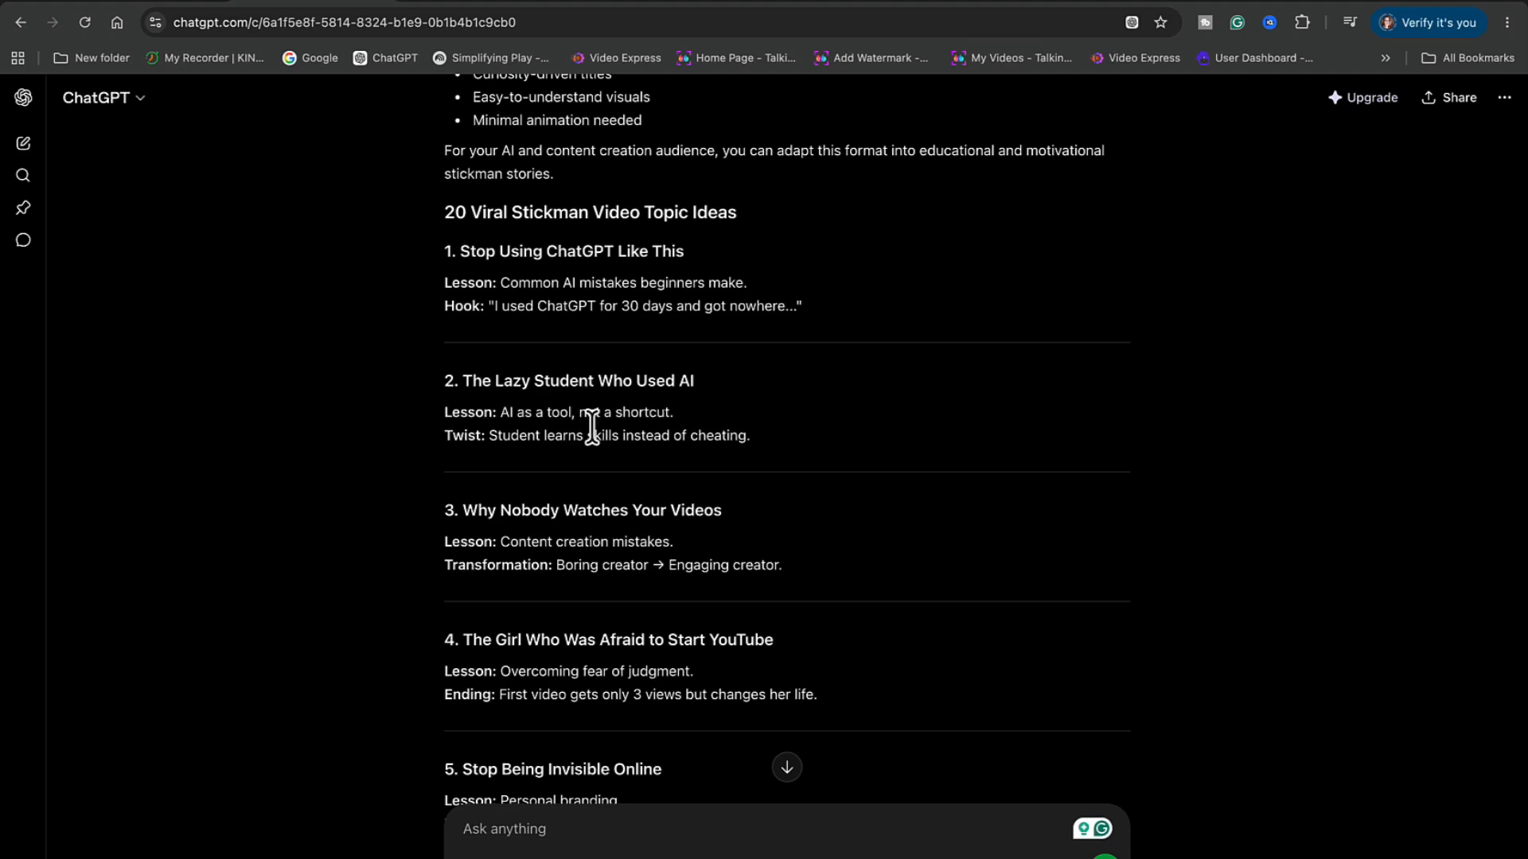
scroll(591, 428, down, 2)
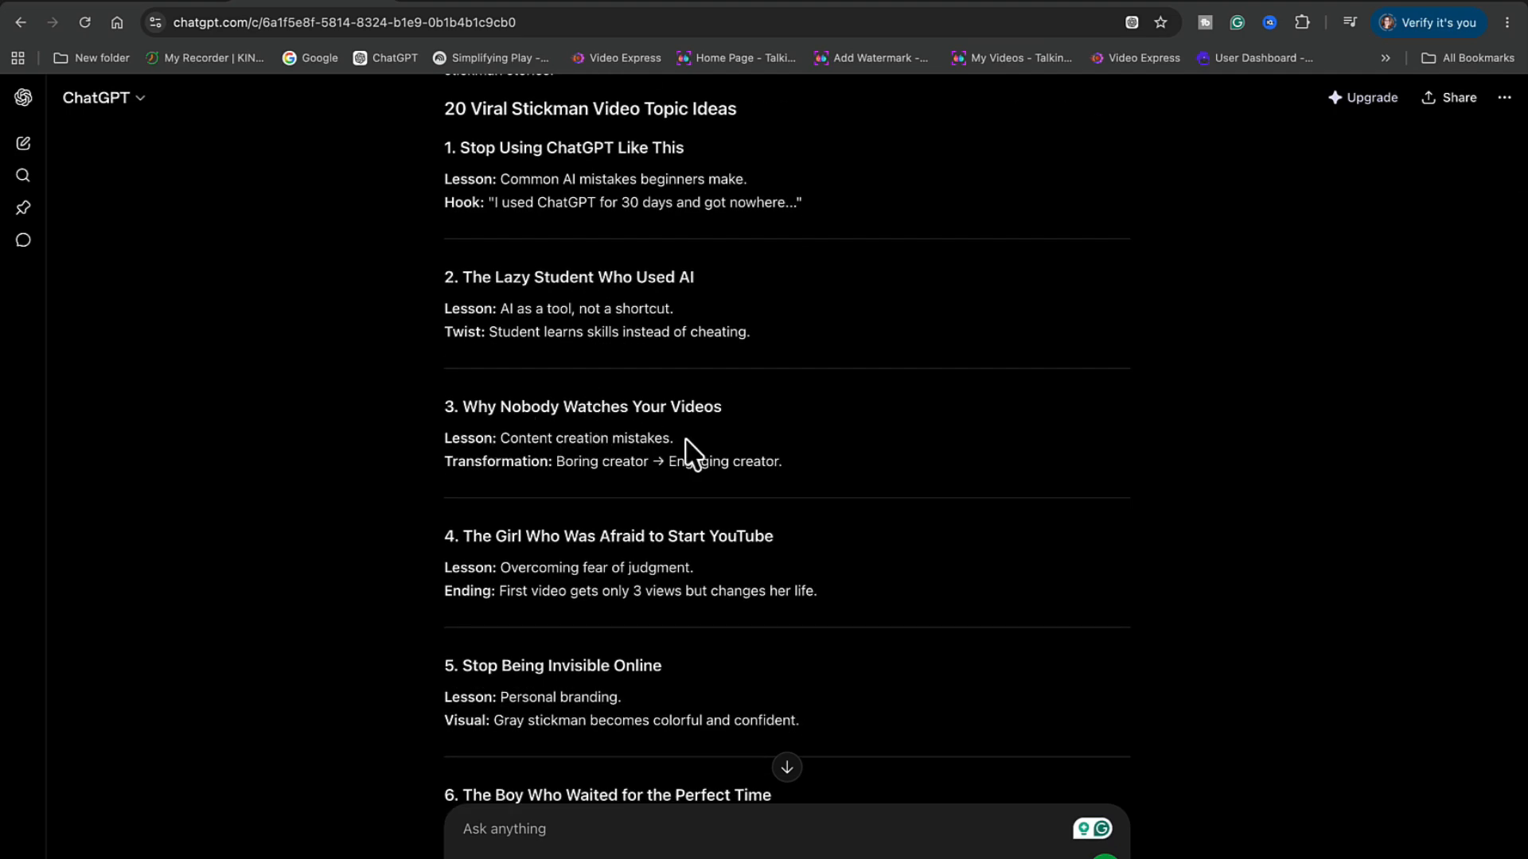
scroll(684, 452, down, 2)
scroll(556, 387, down, 4)
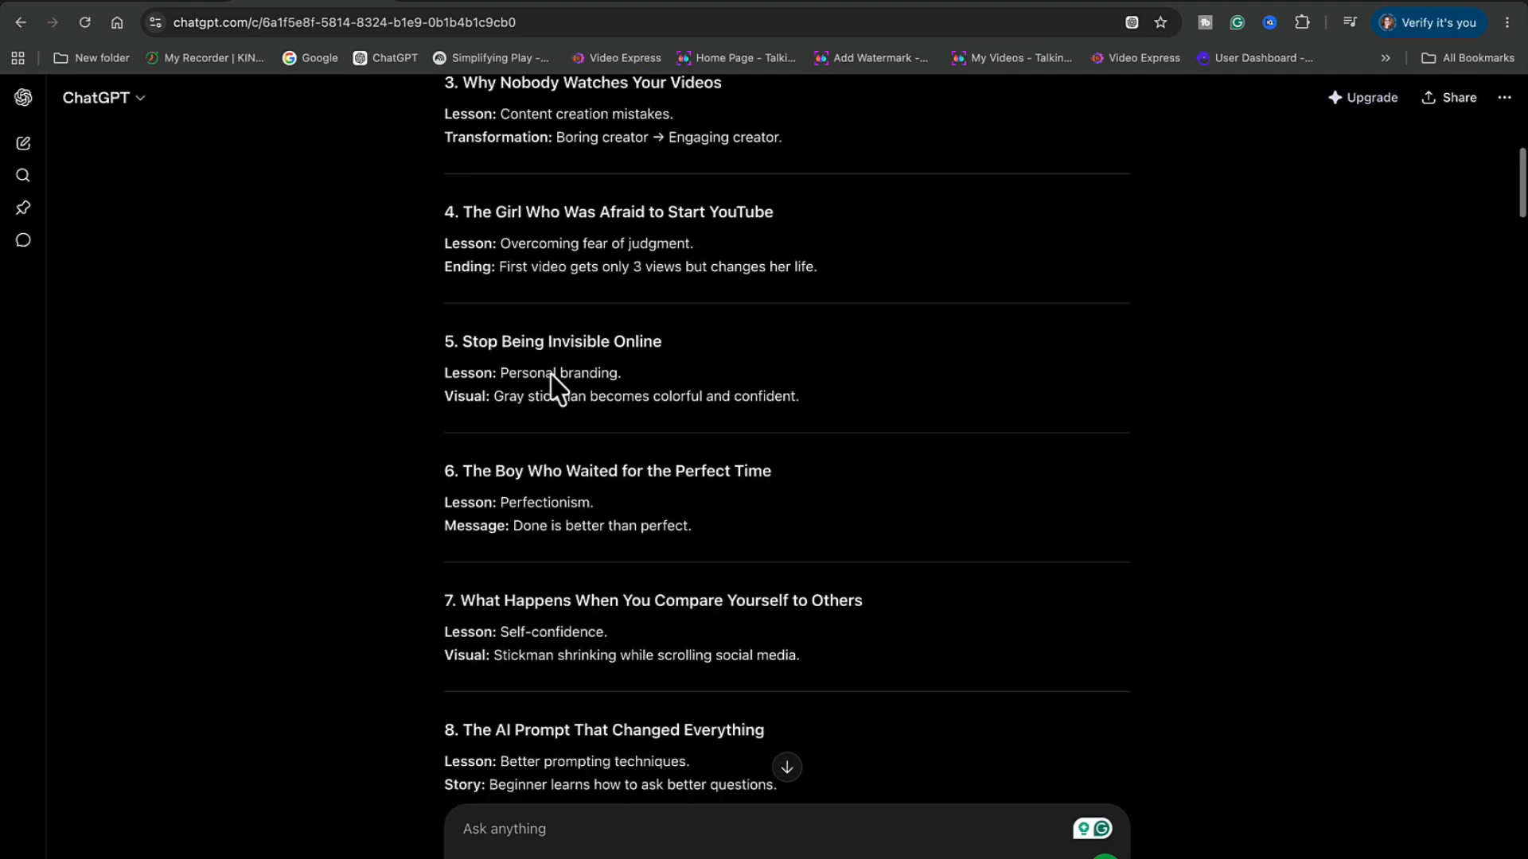
scroll(555, 387, down, 20)
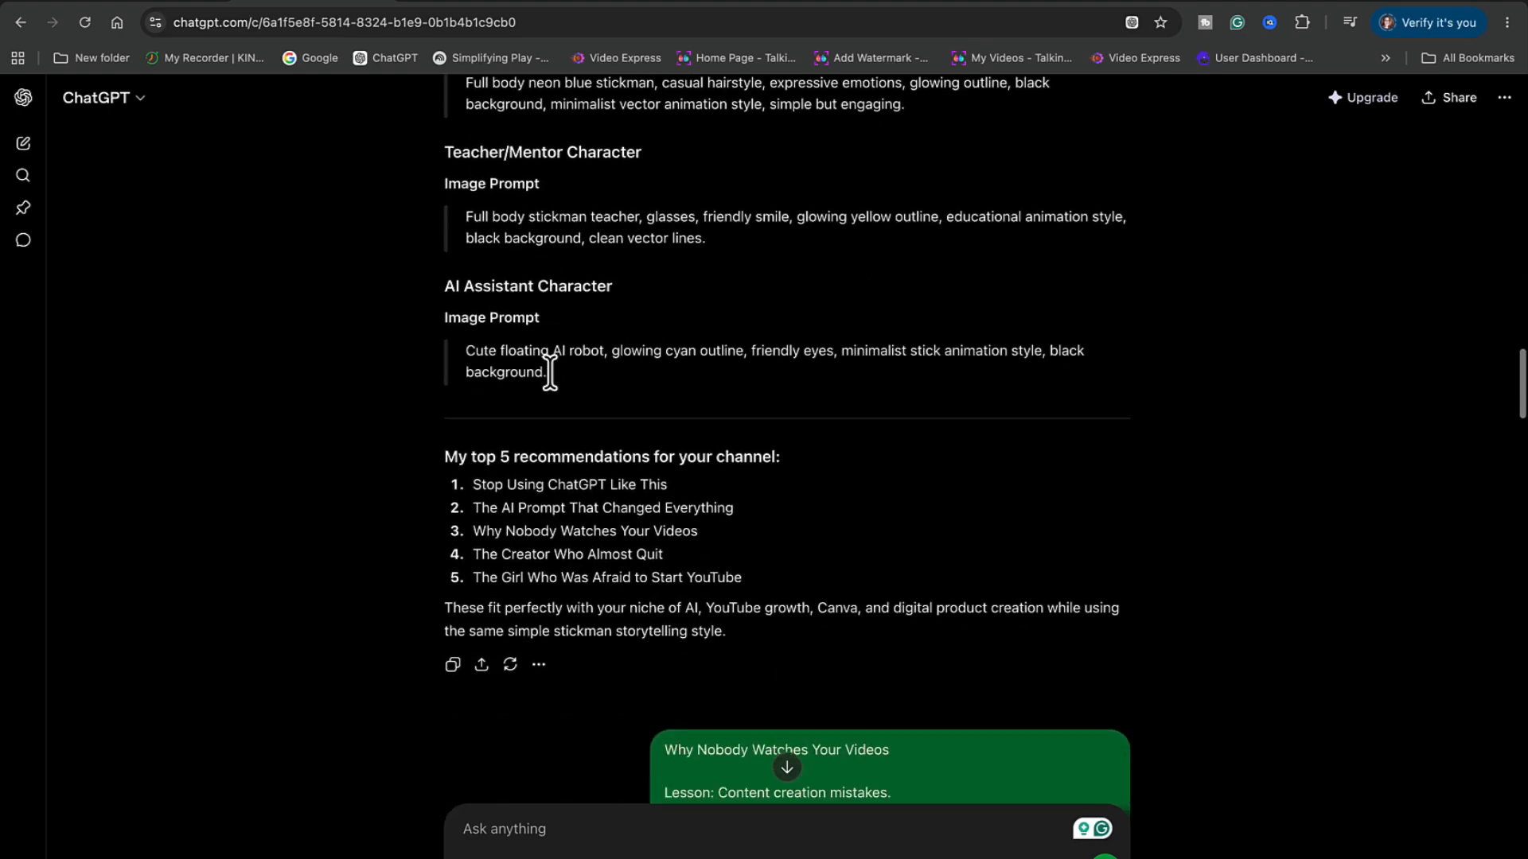
scroll(550, 371, down, 3)
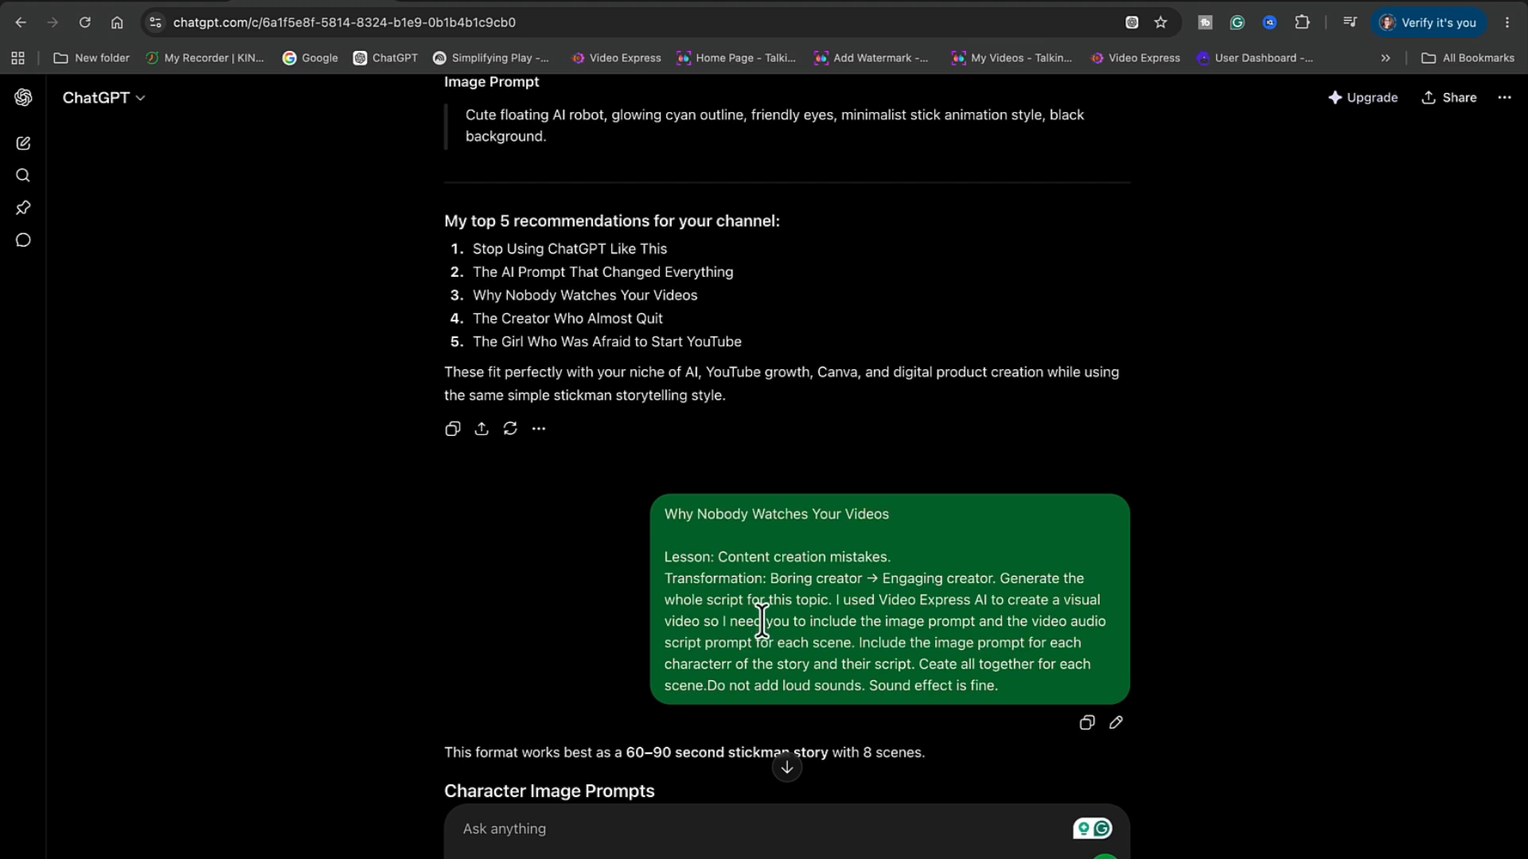
scroll(762, 623, down, 1)
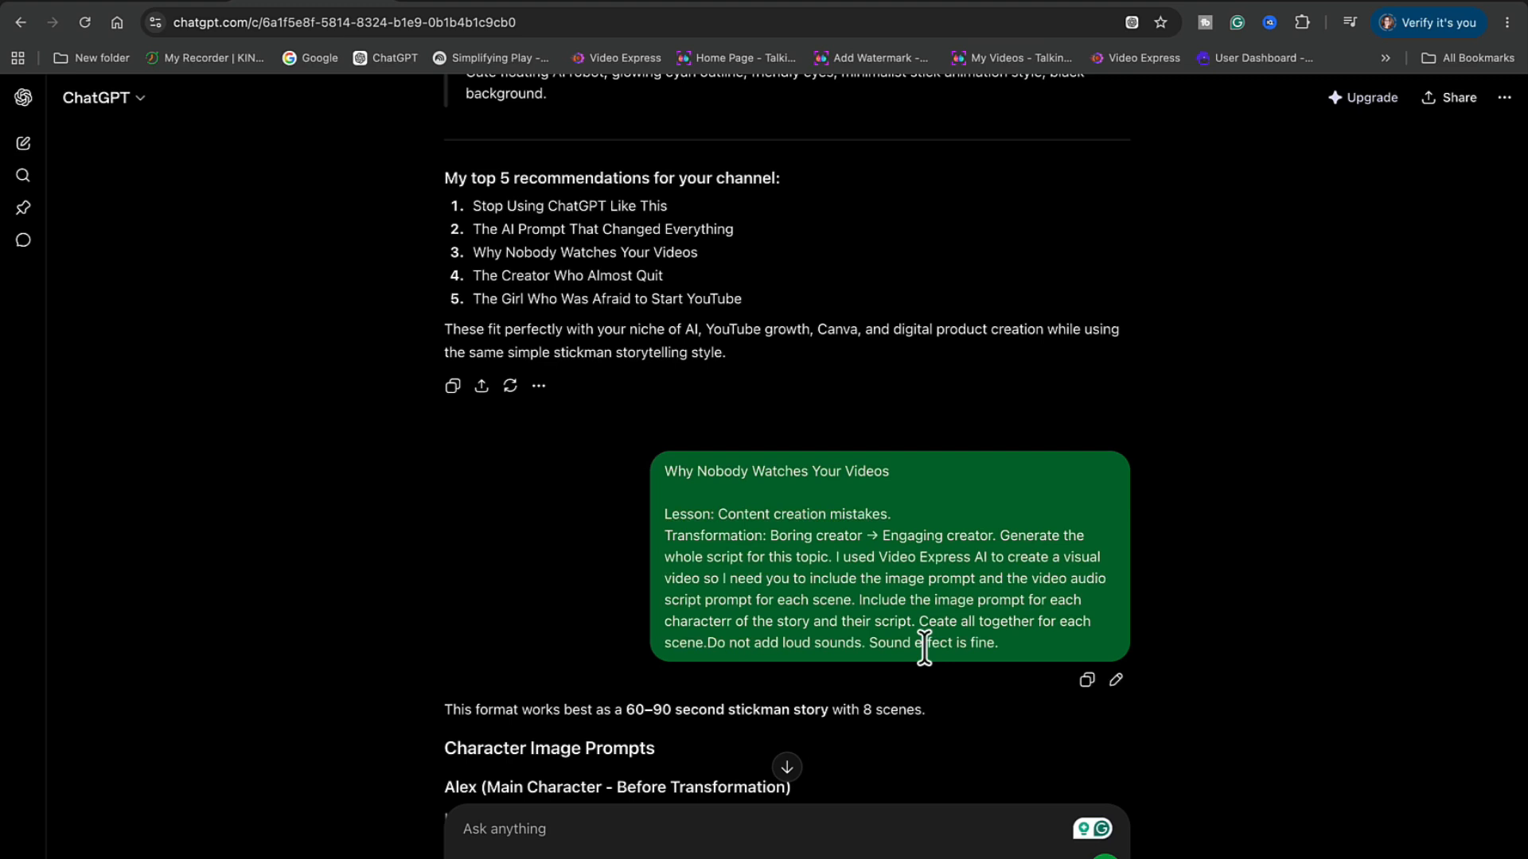
scroll(796, 708, down, 3)
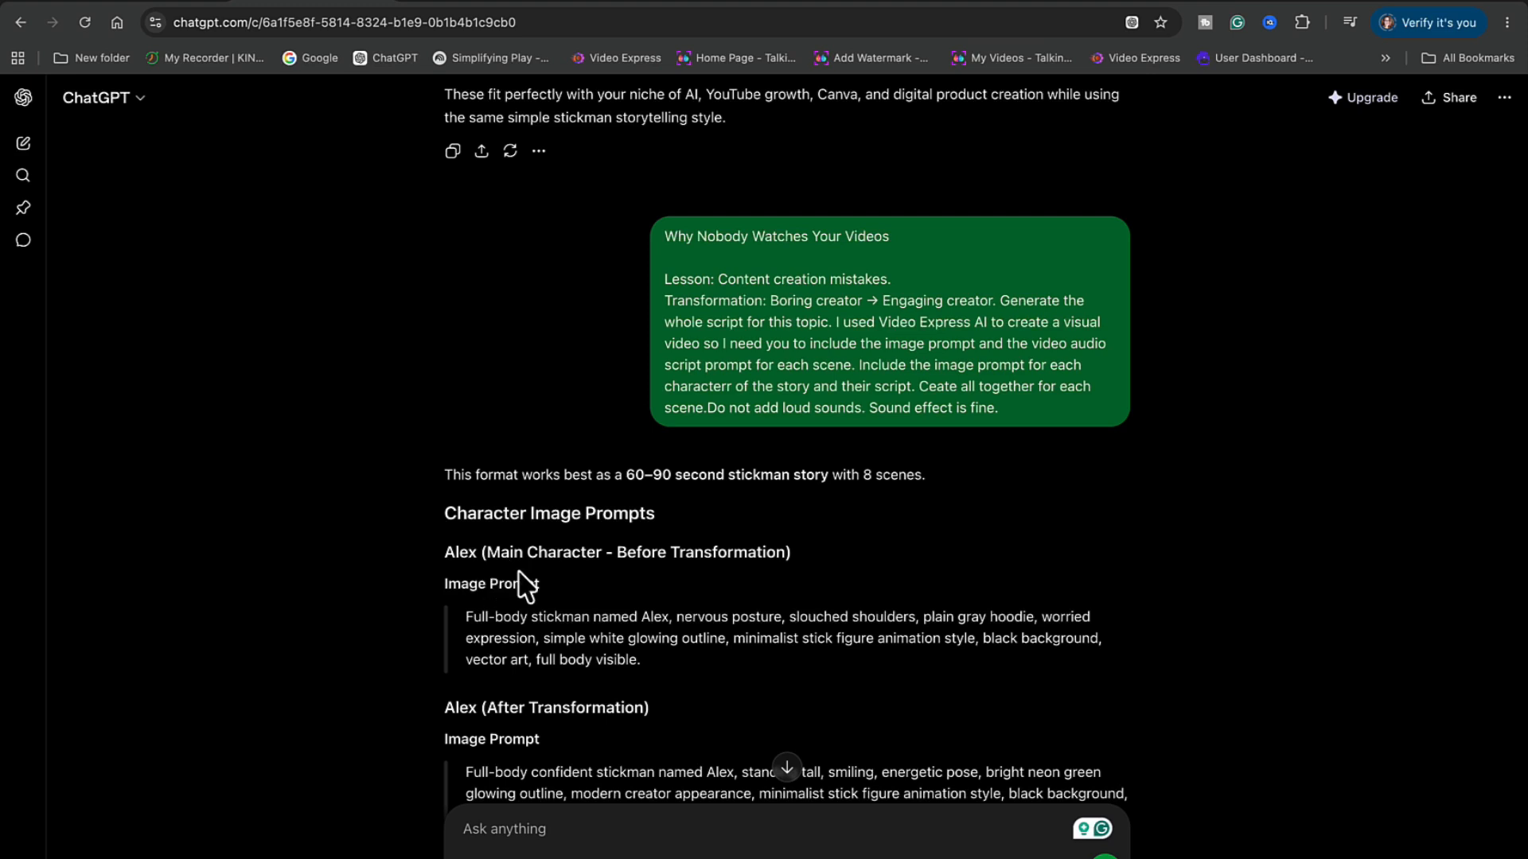
scroll(669, 603, down, 3)
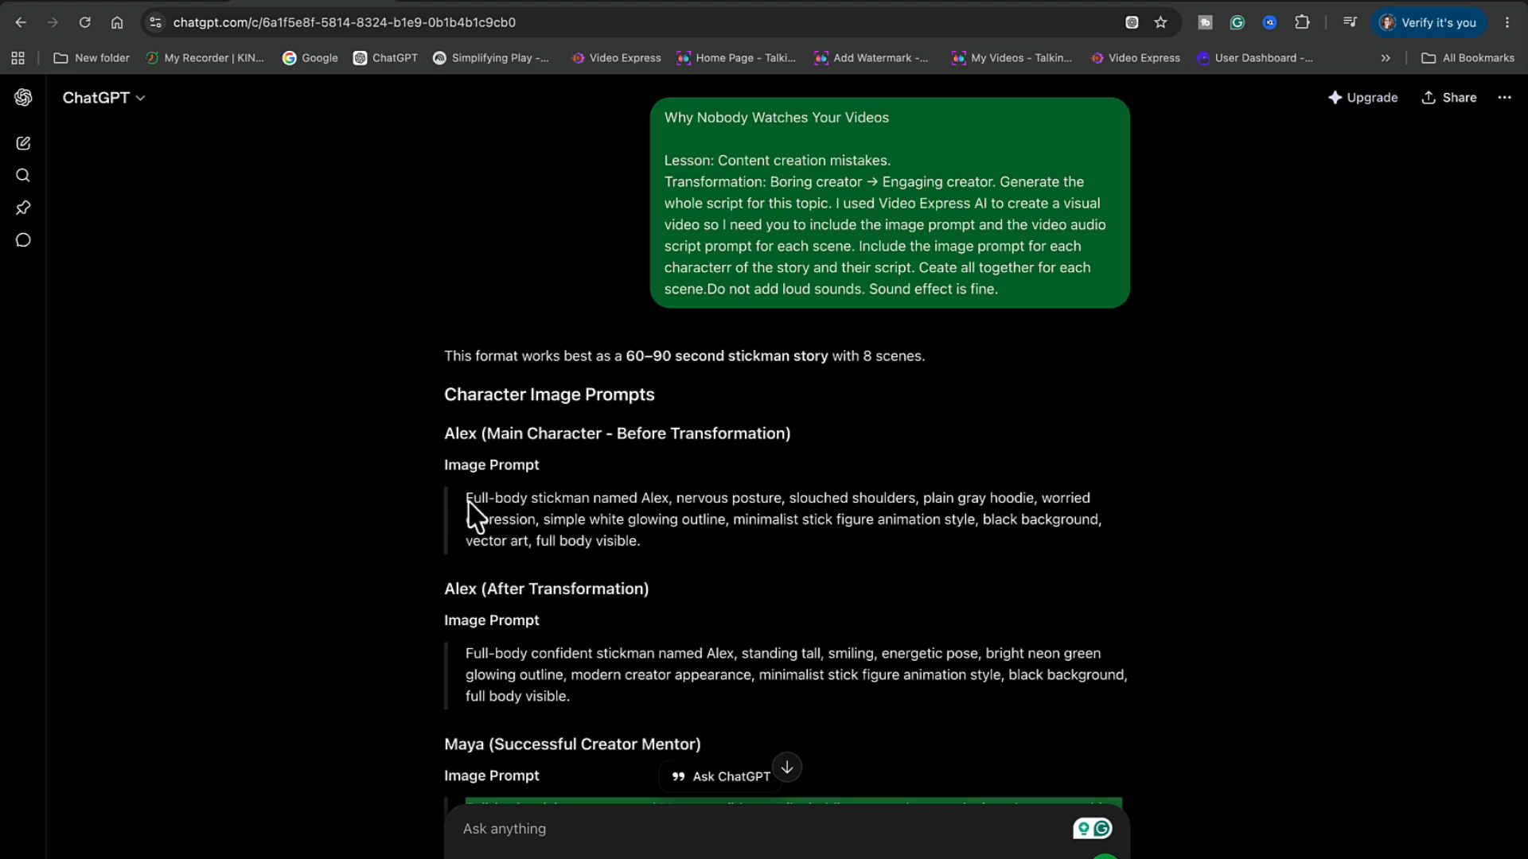
scroll(579, 702, down, 5)
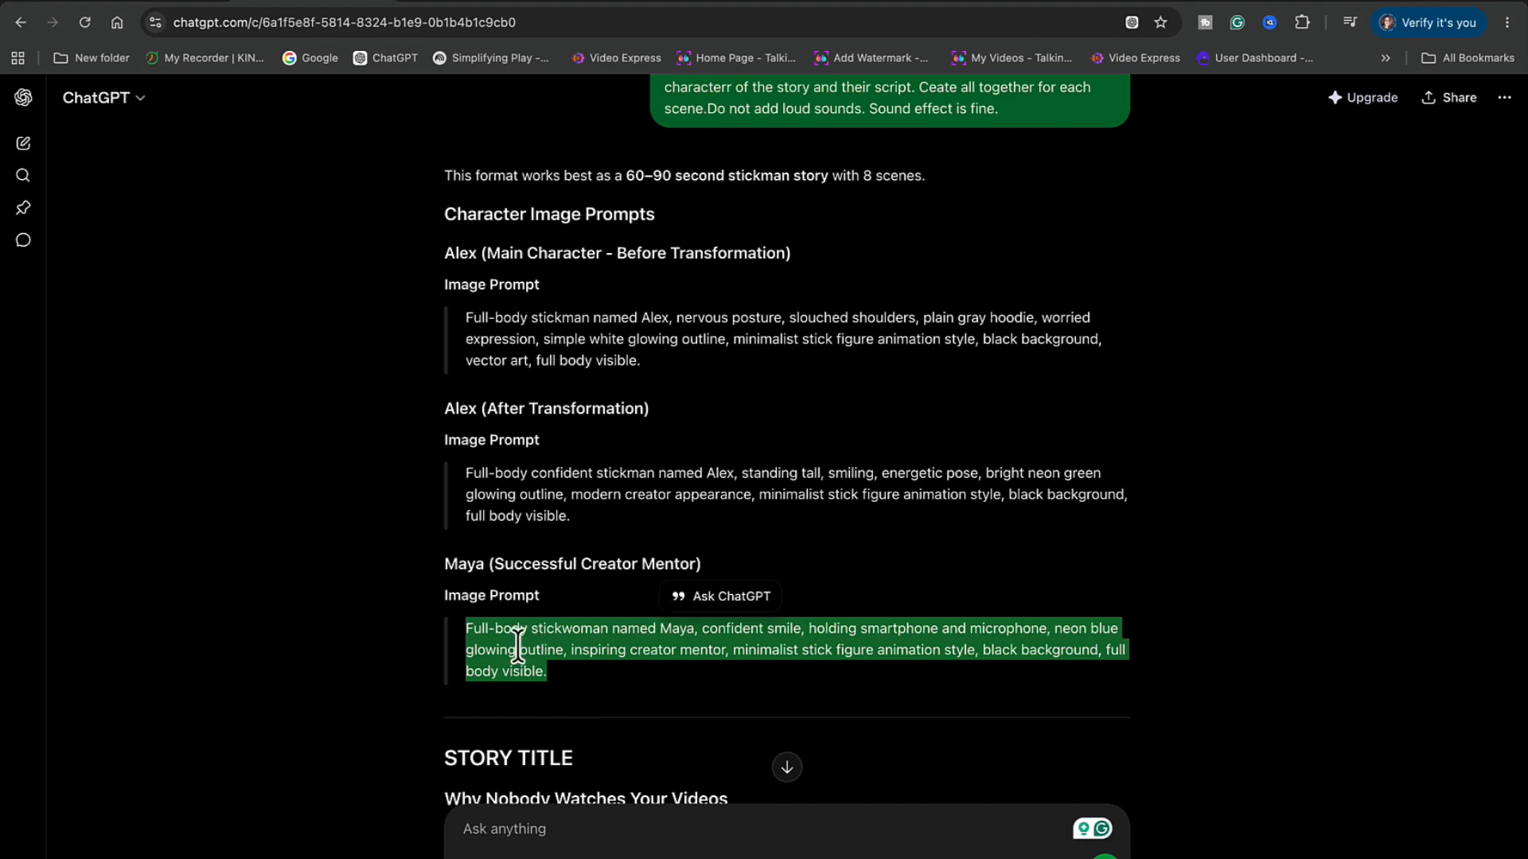
In Video Express AI, replace the old Alex image prompt with Maya's stickwoman prompt
click(802, 4)
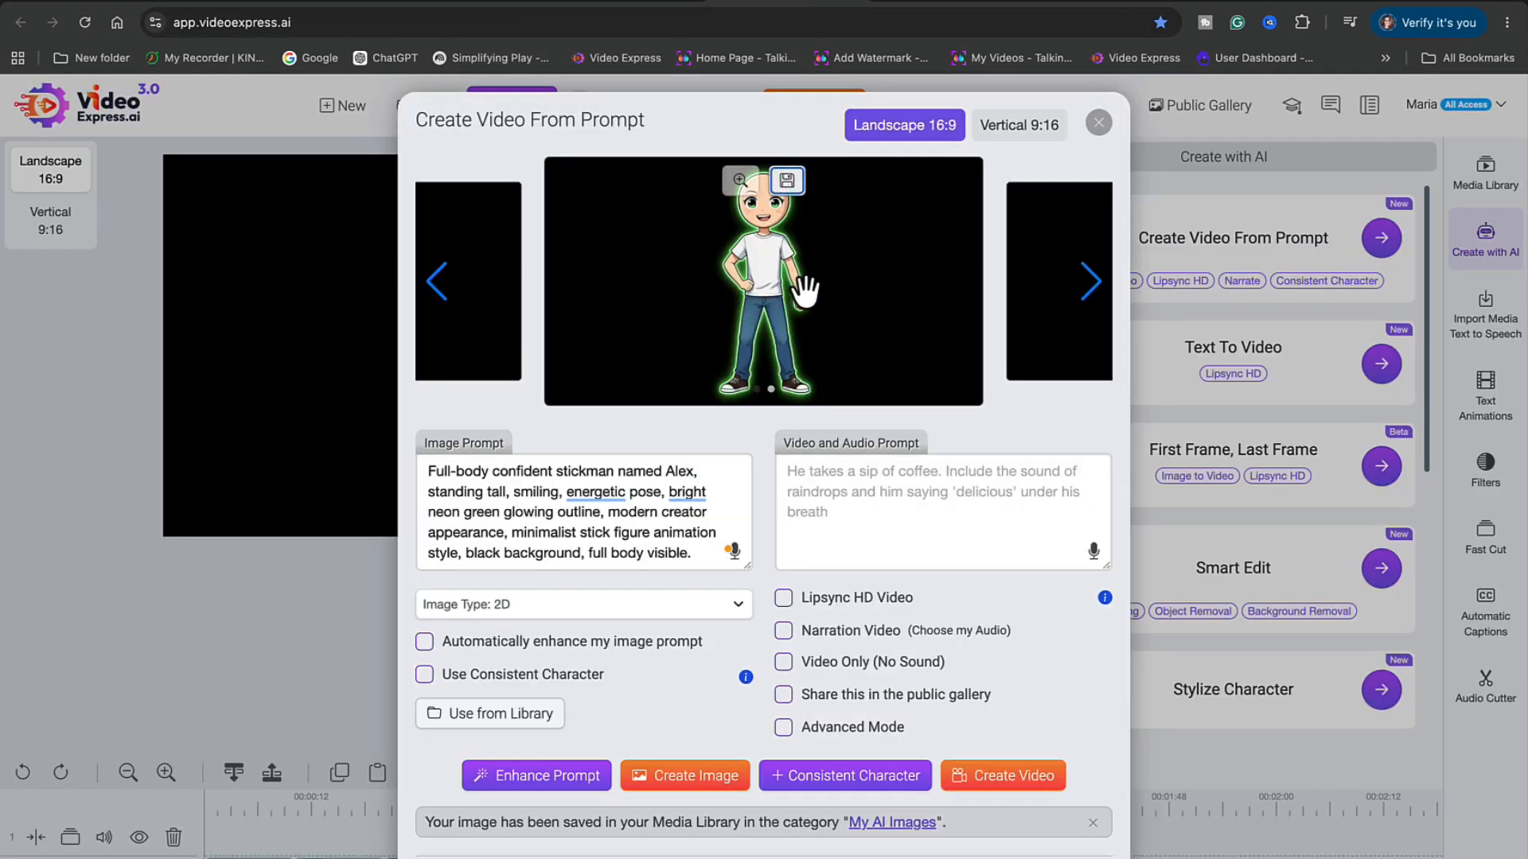
click(437, 309)
click(437, 309)
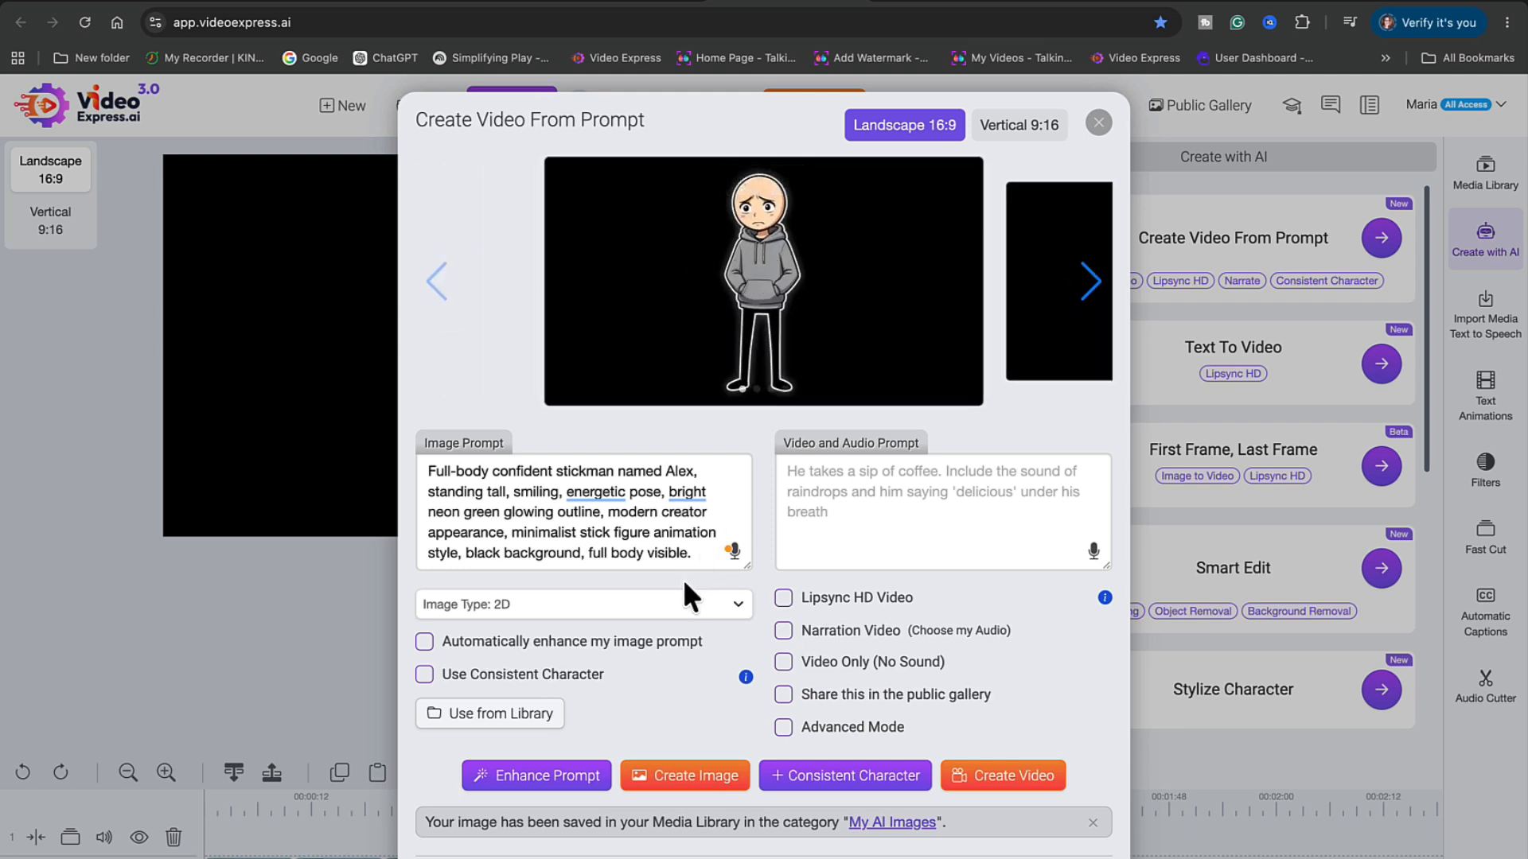
drag(699, 555, 418, 474)
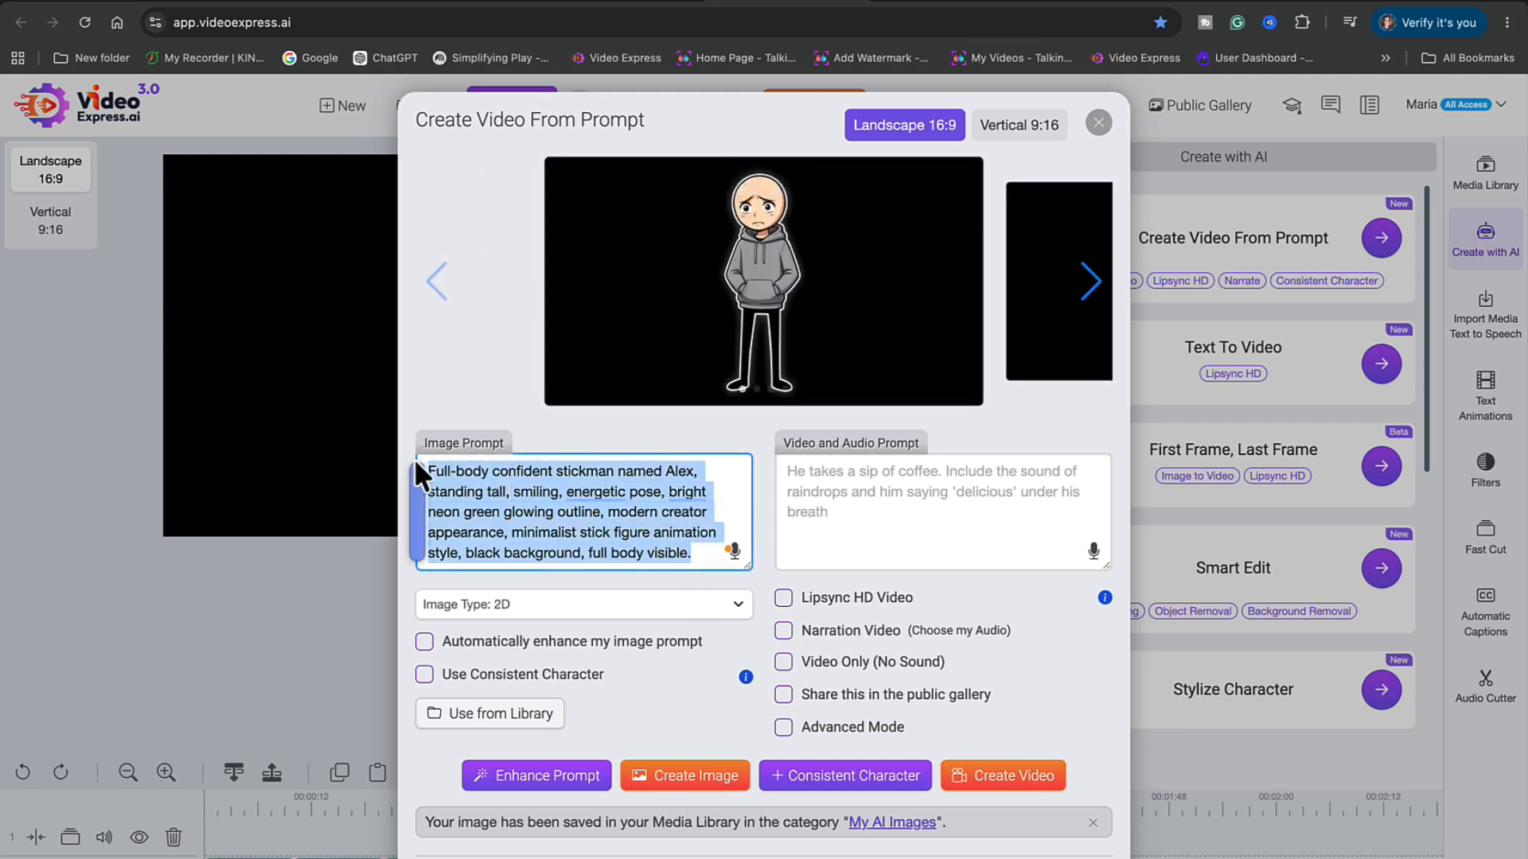
key(BackSpace)
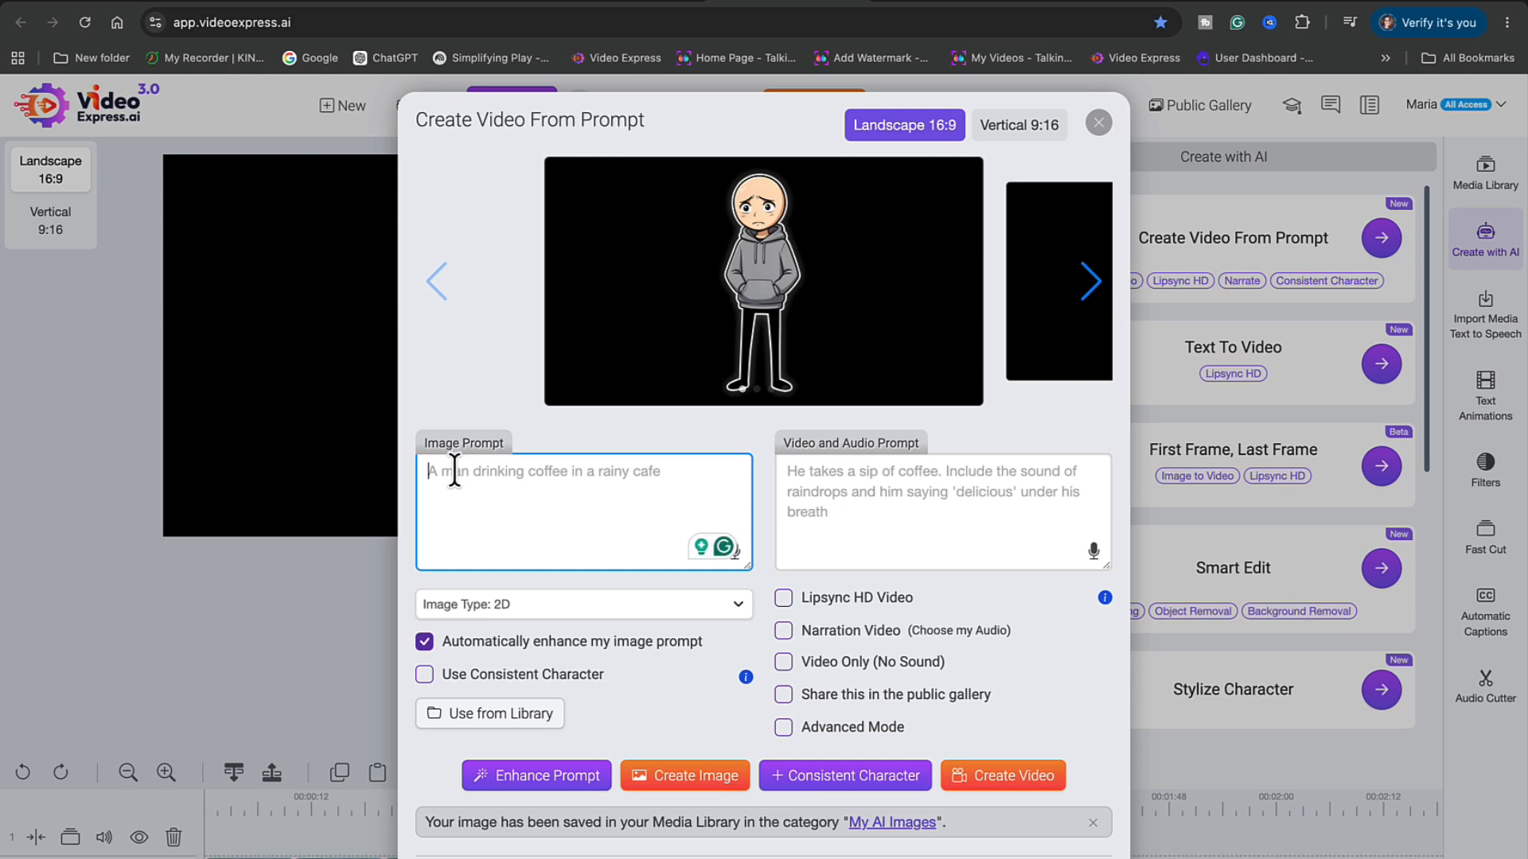
text(Full body stickwoman named Maya, confident smile, holding smartphone and microphone, neon blue glowing outline, inspiring creator mentor, minimalist stick figure animation style, black background, full body visible.)
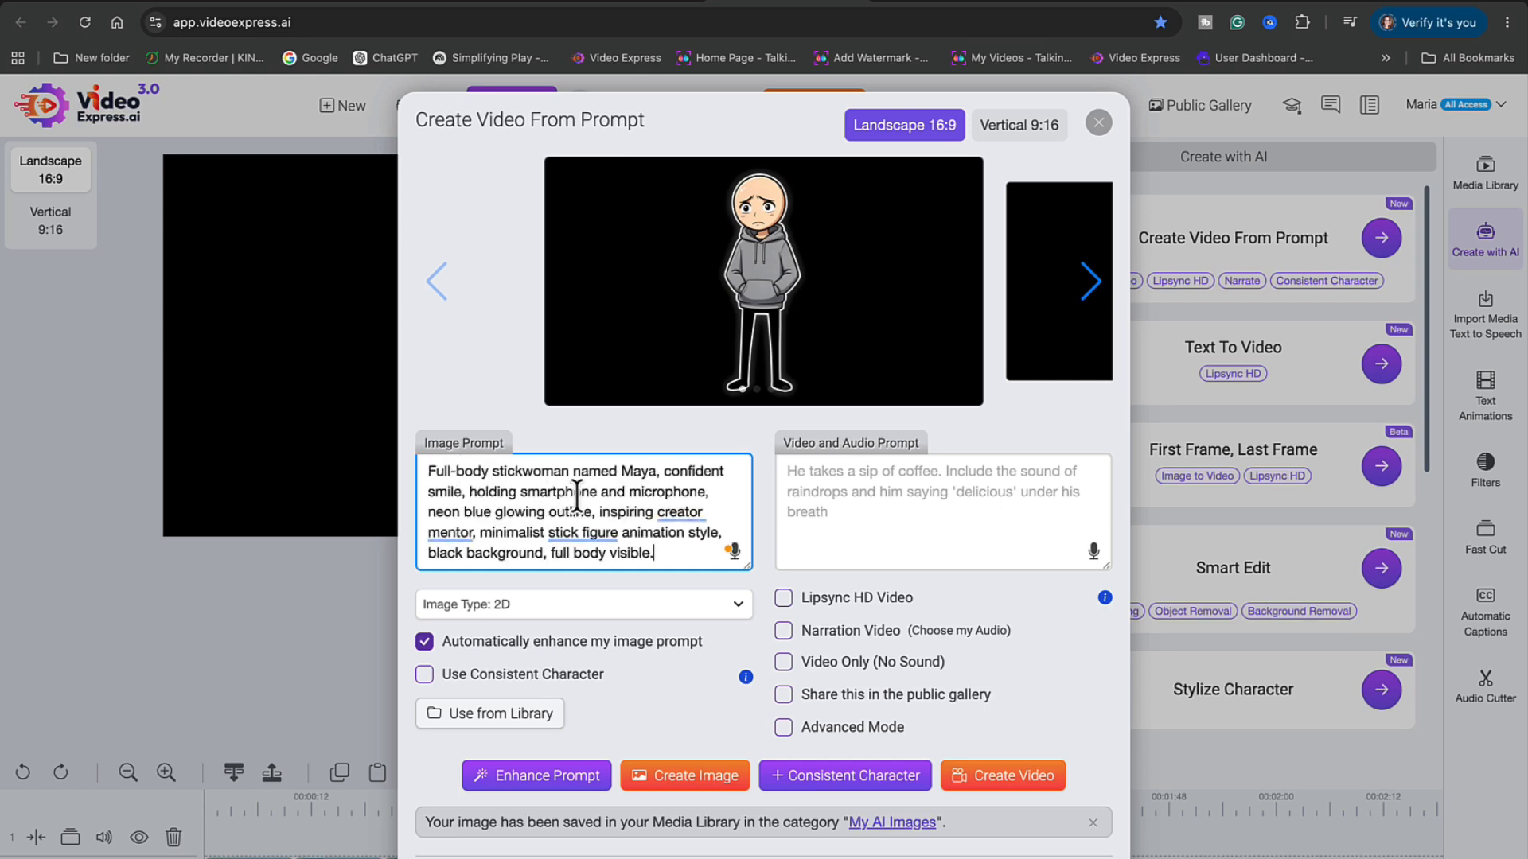
Turn off auto-enhance, generate Maya's images, and save the chosen one to the media library
click(424, 642)
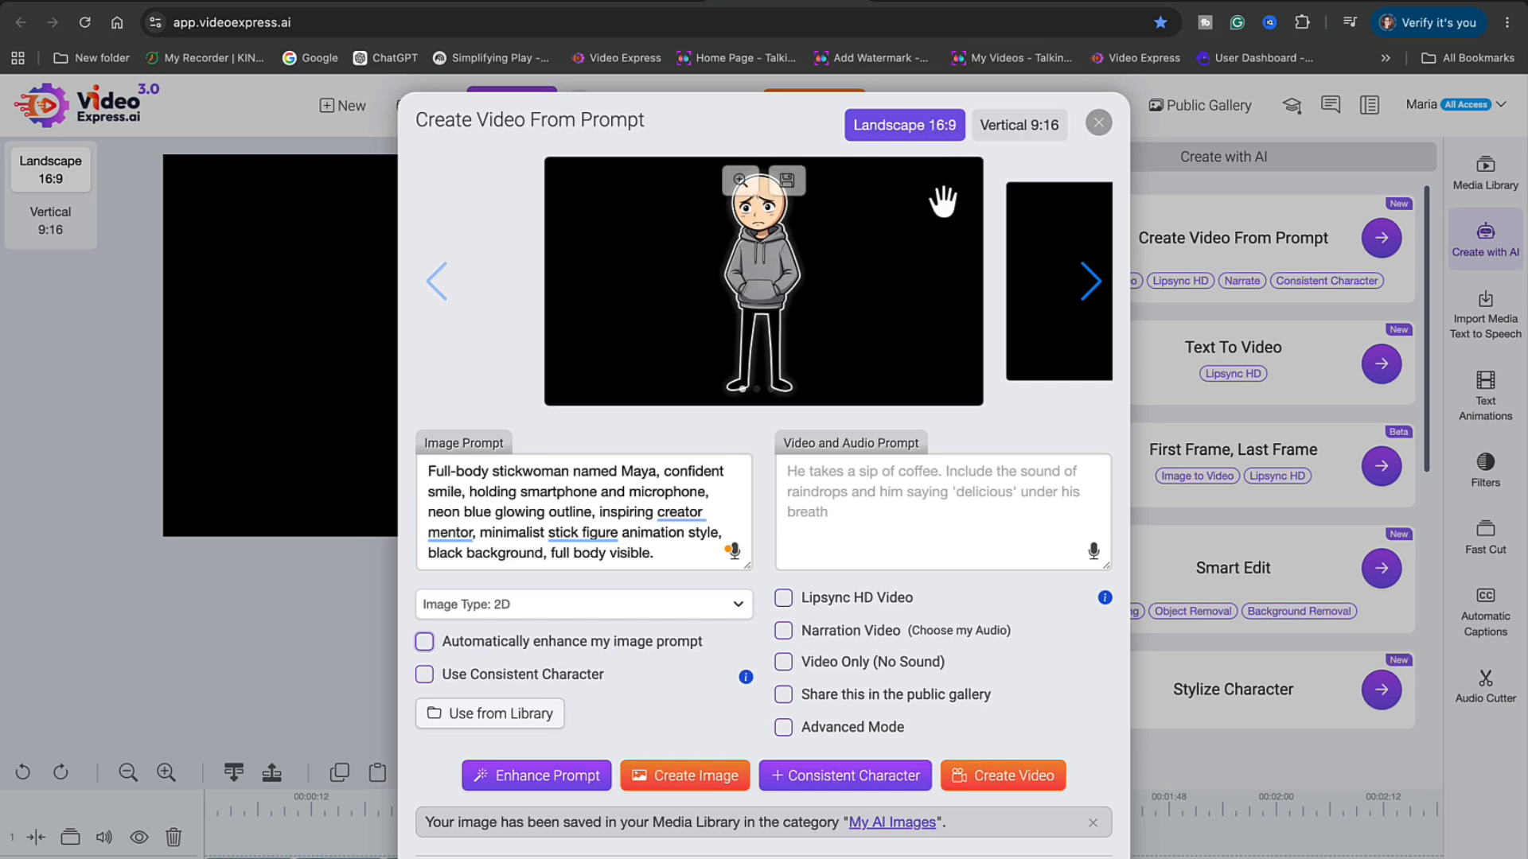
click(705, 773)
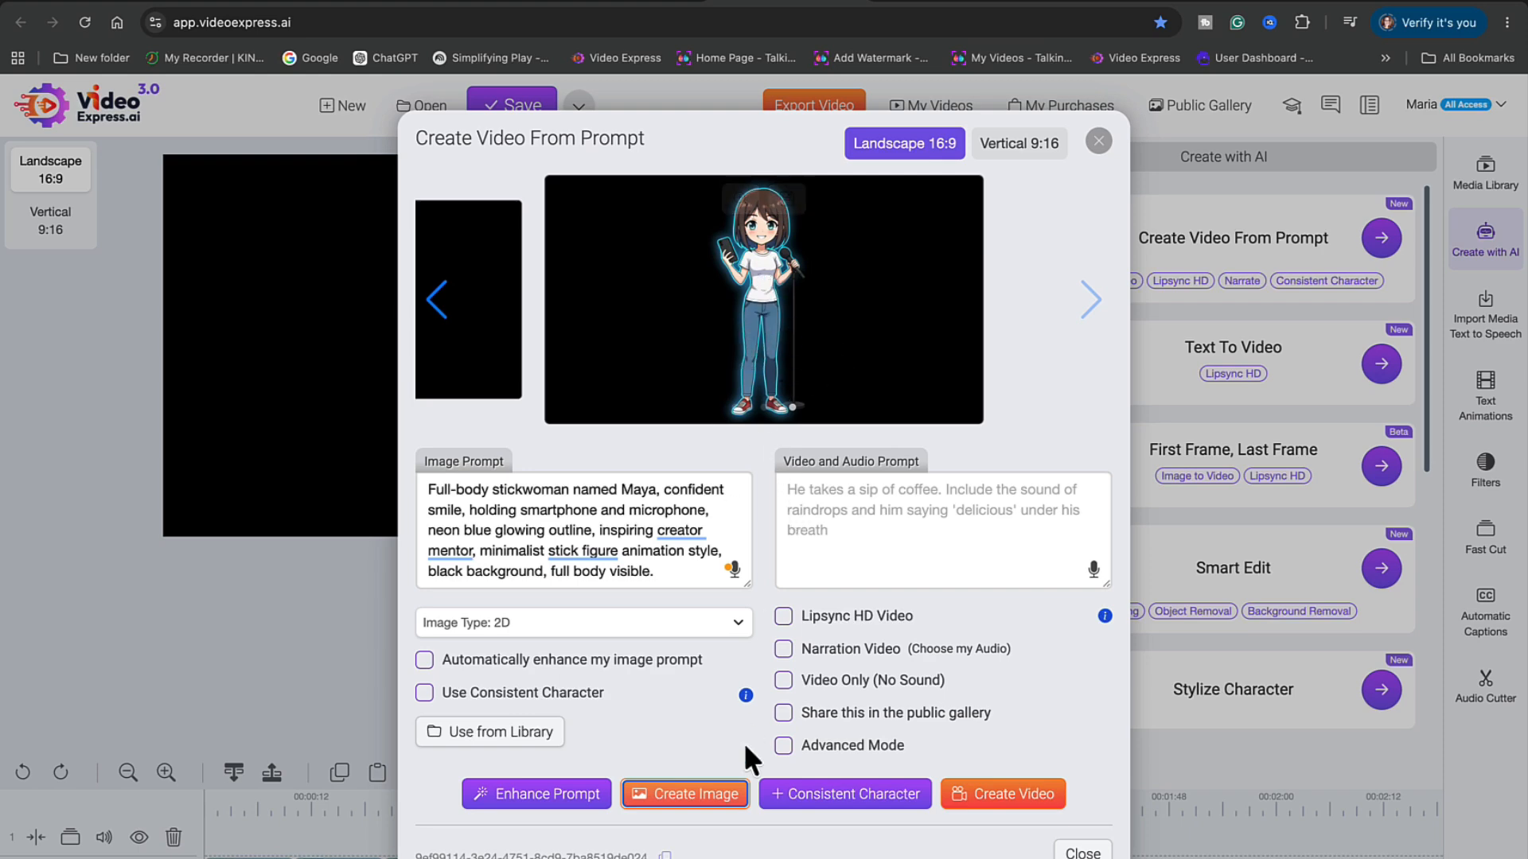
click(706, 808)
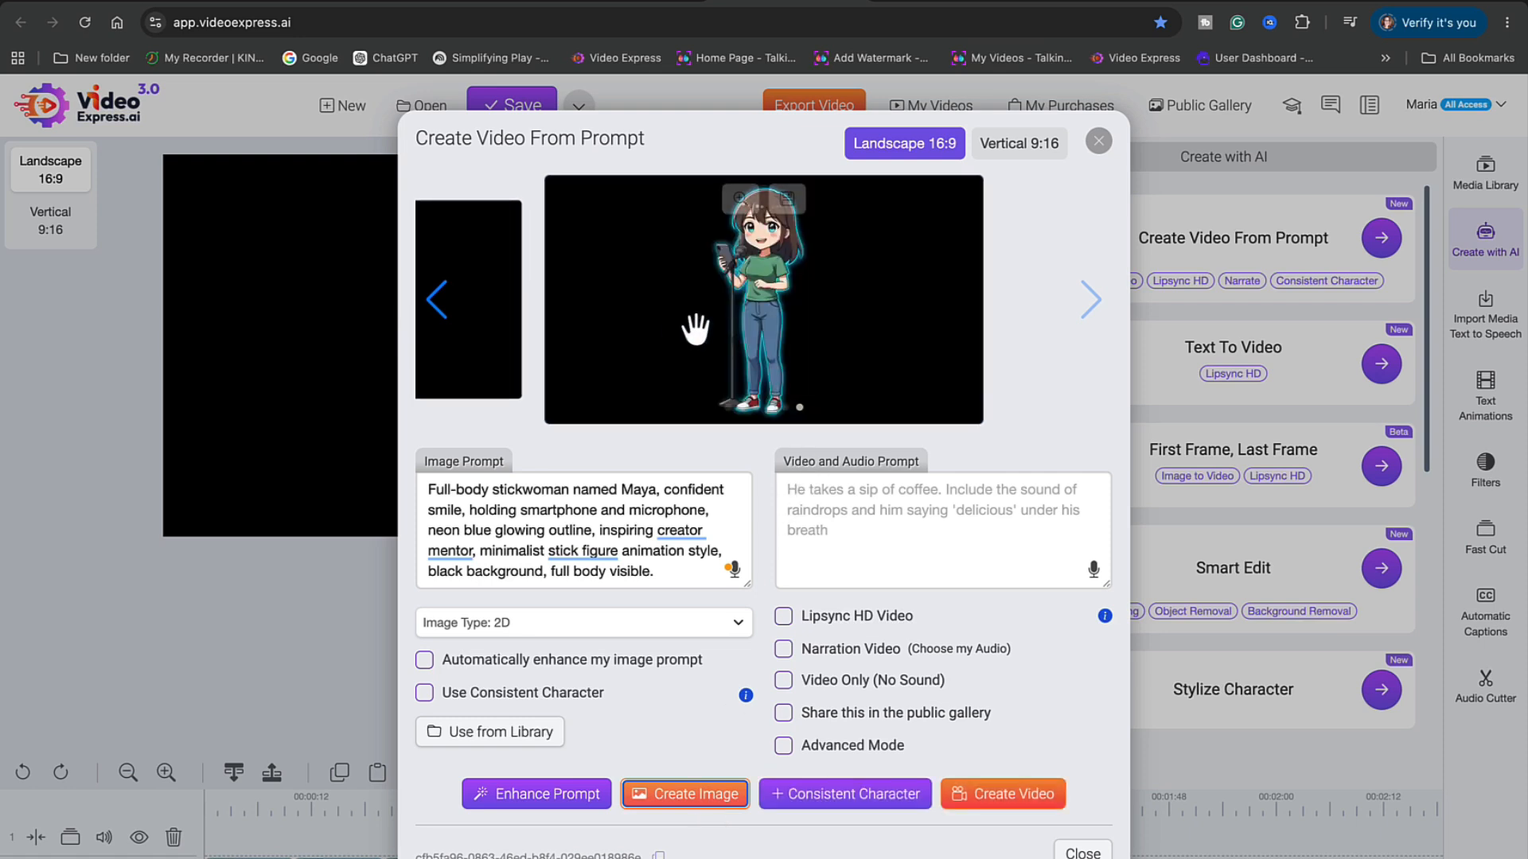
click(434, 318)
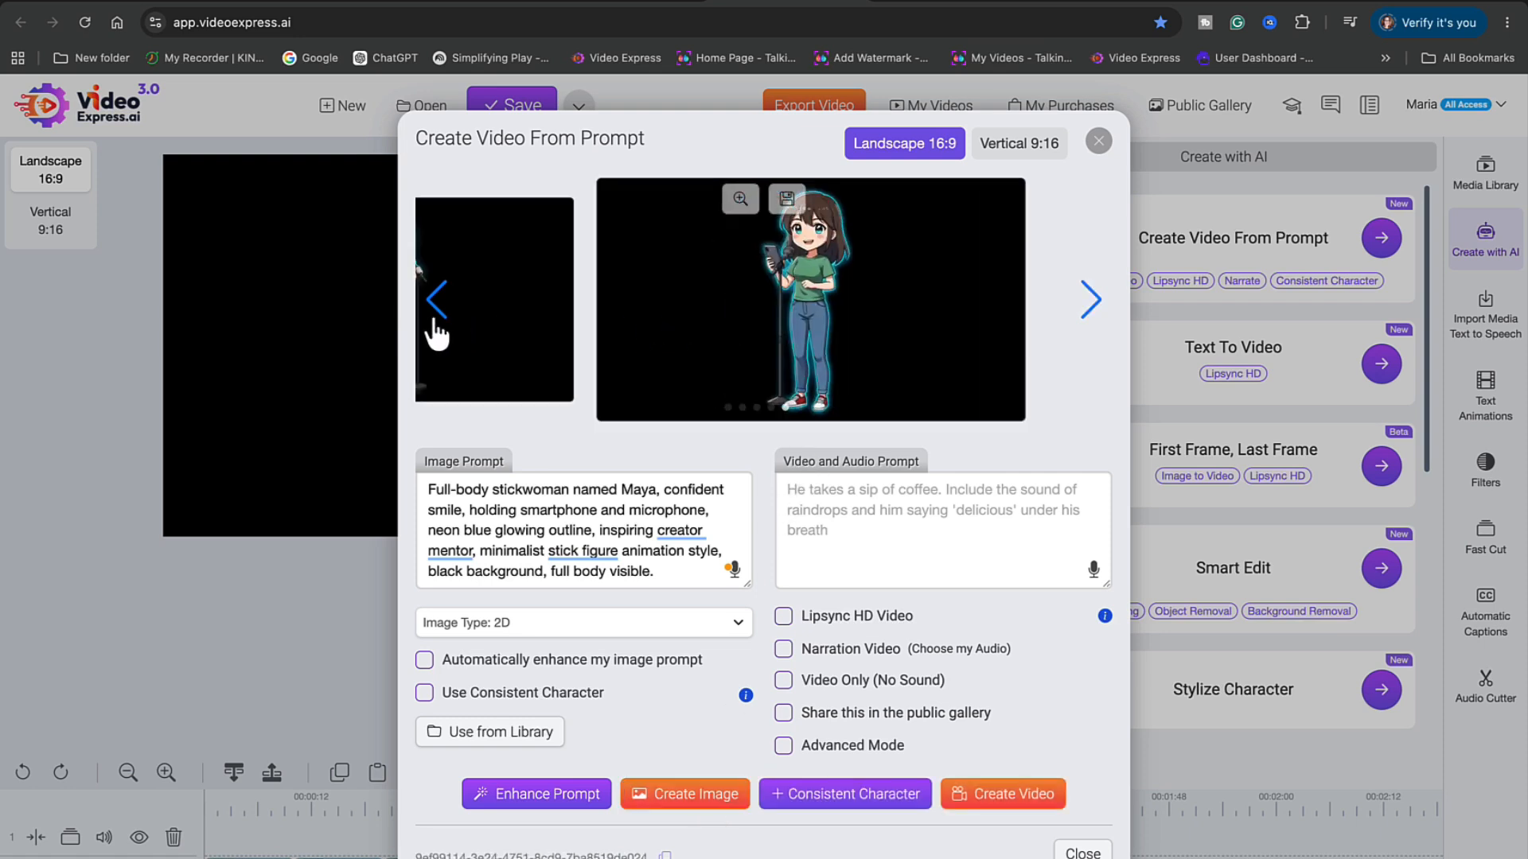
click(788, 204)
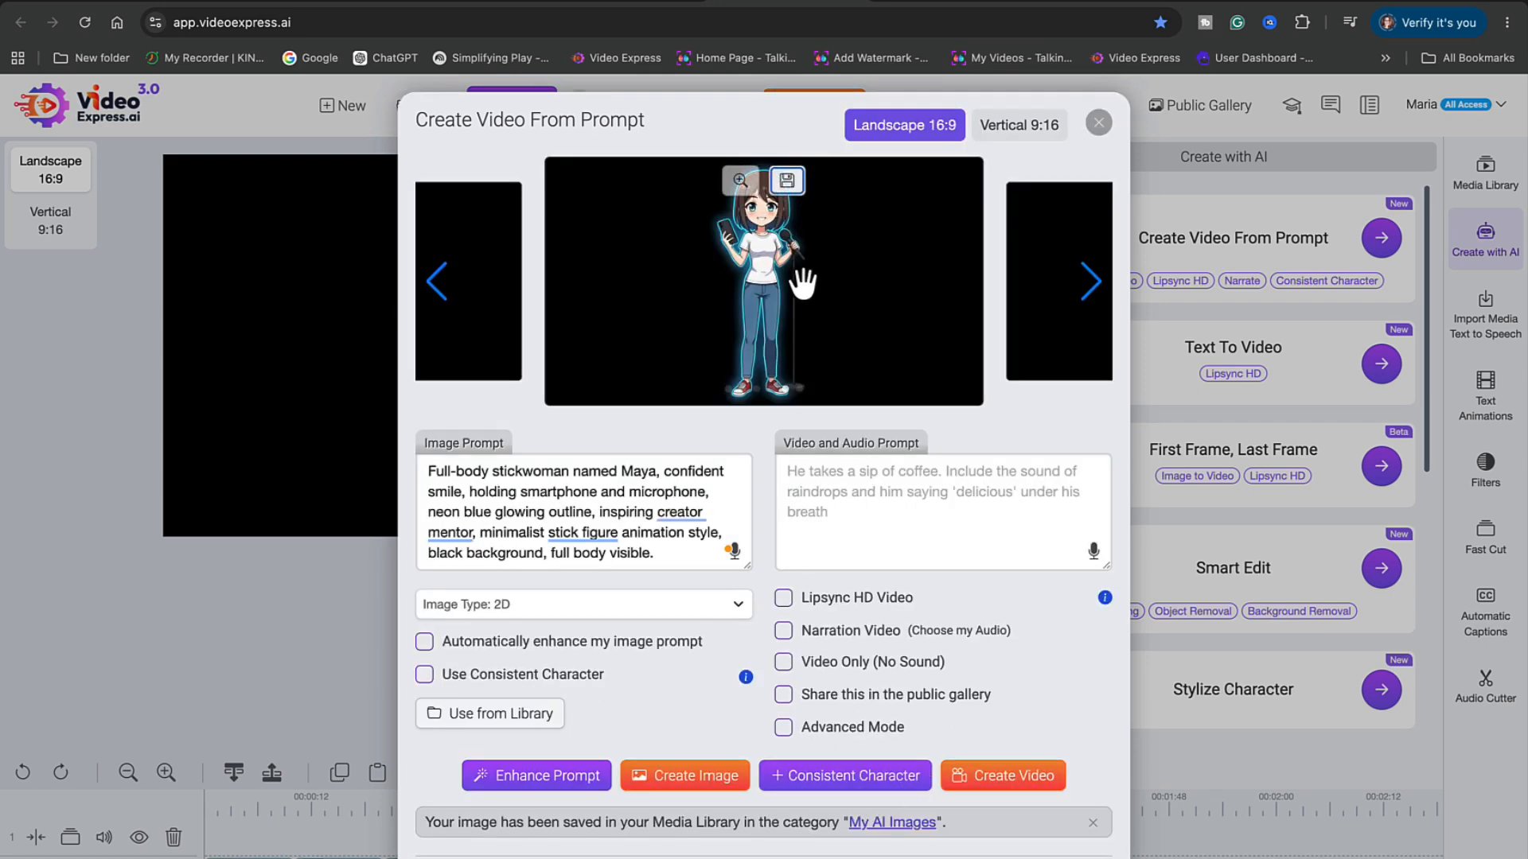
Replace the Maya image prompt with Scene 1's image prompt from ChatGPT
click(323, 2)
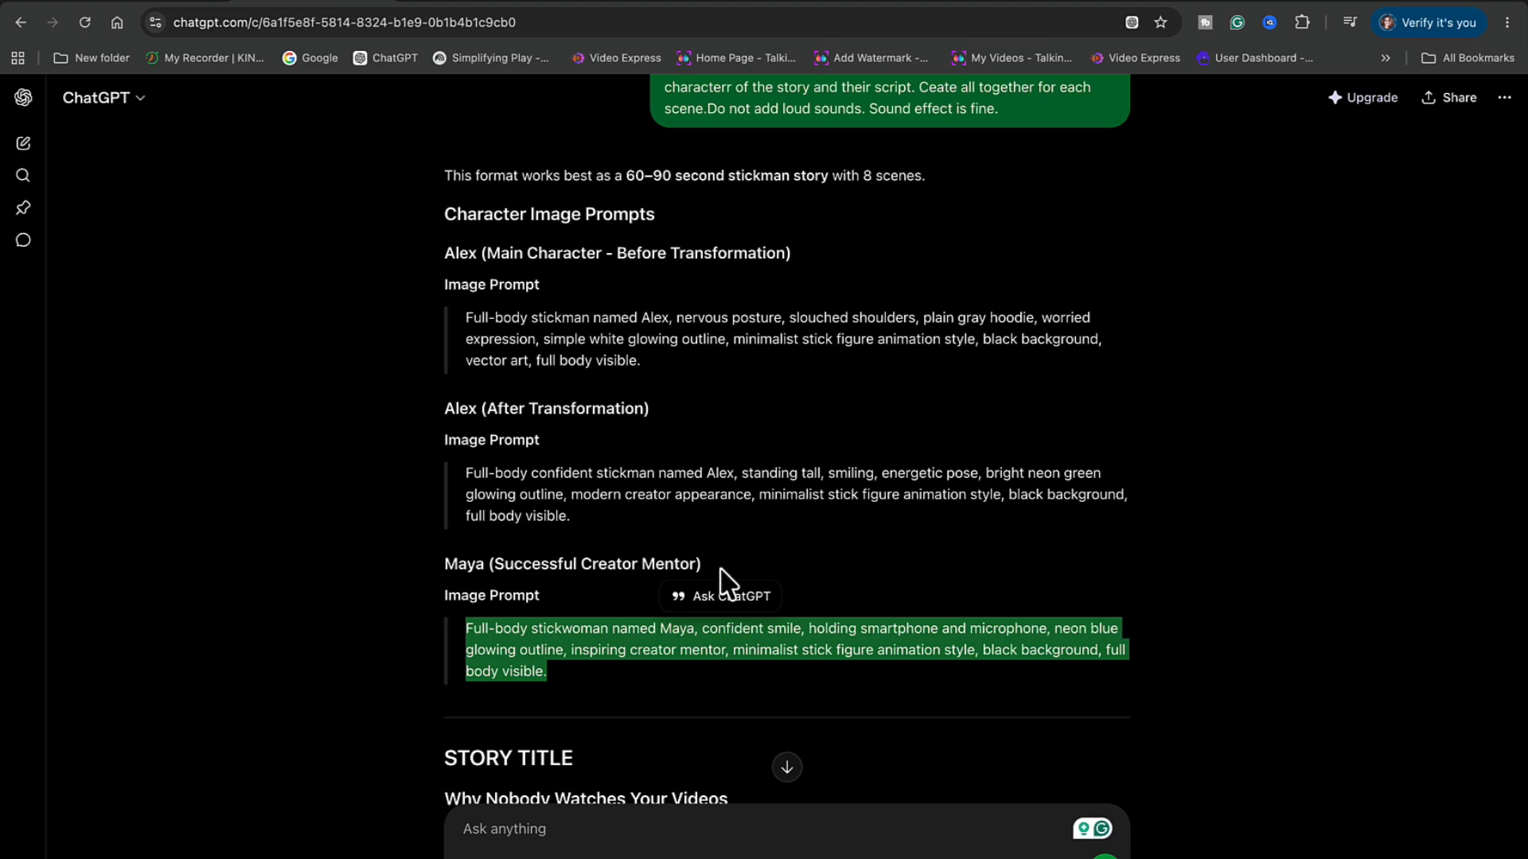
scroll(720, 581, down, 5)
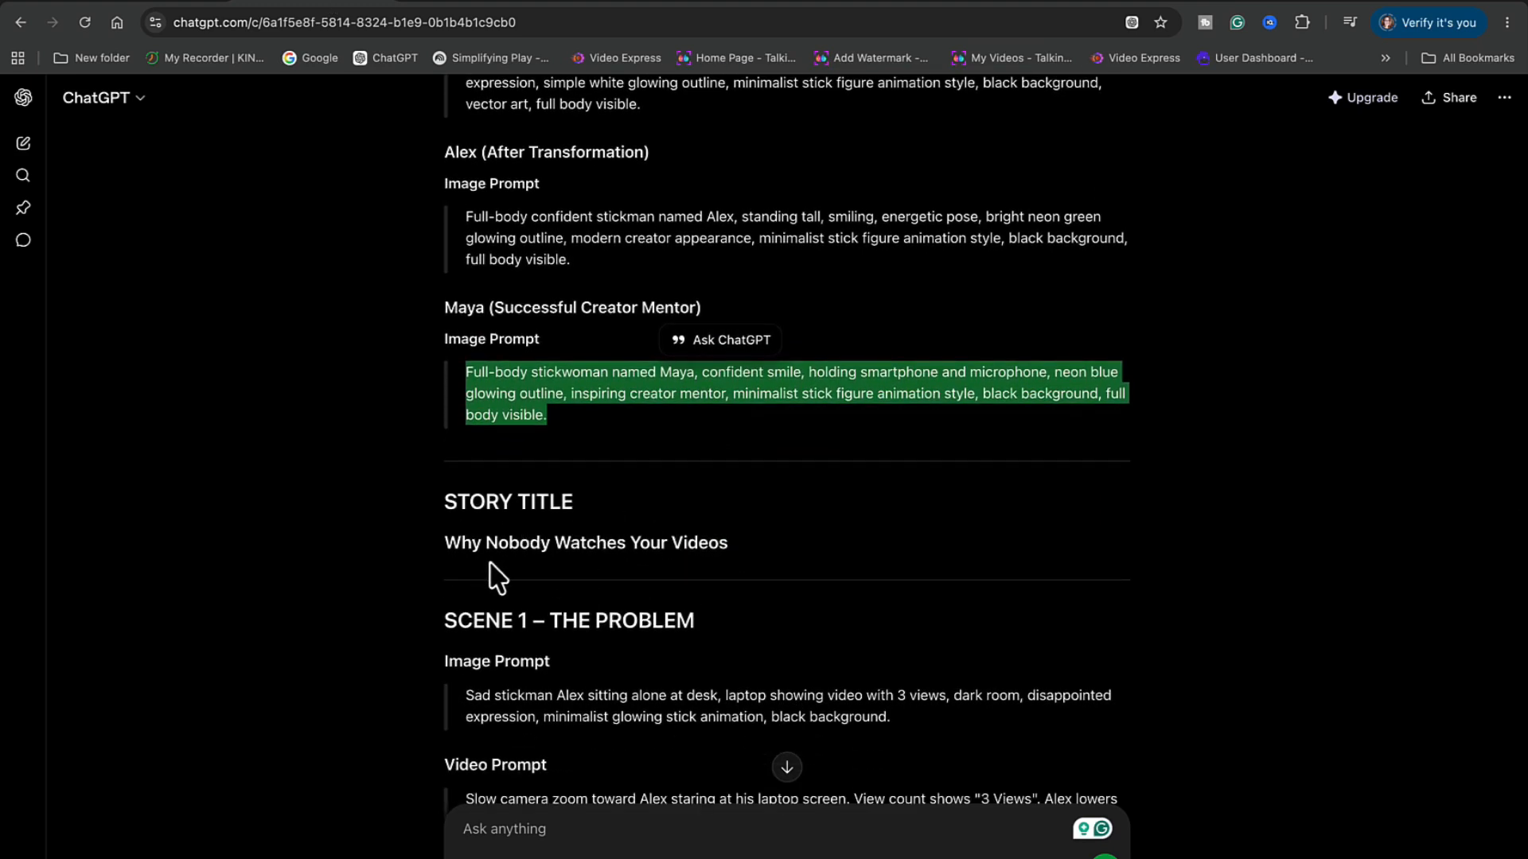
scroll(497, 579, down, 1)
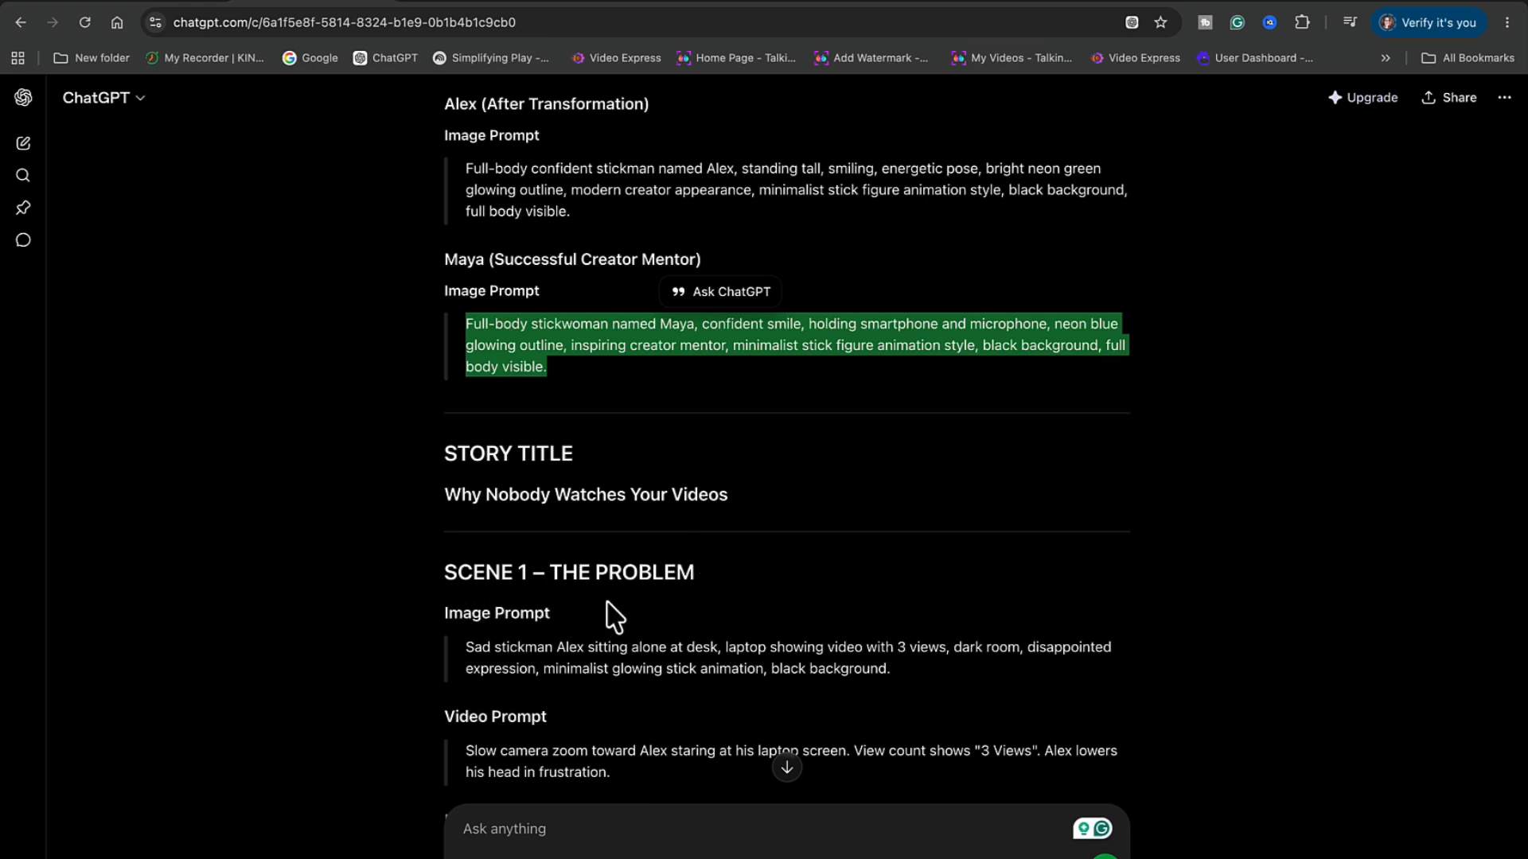
scroll(614, 616, down, 2)
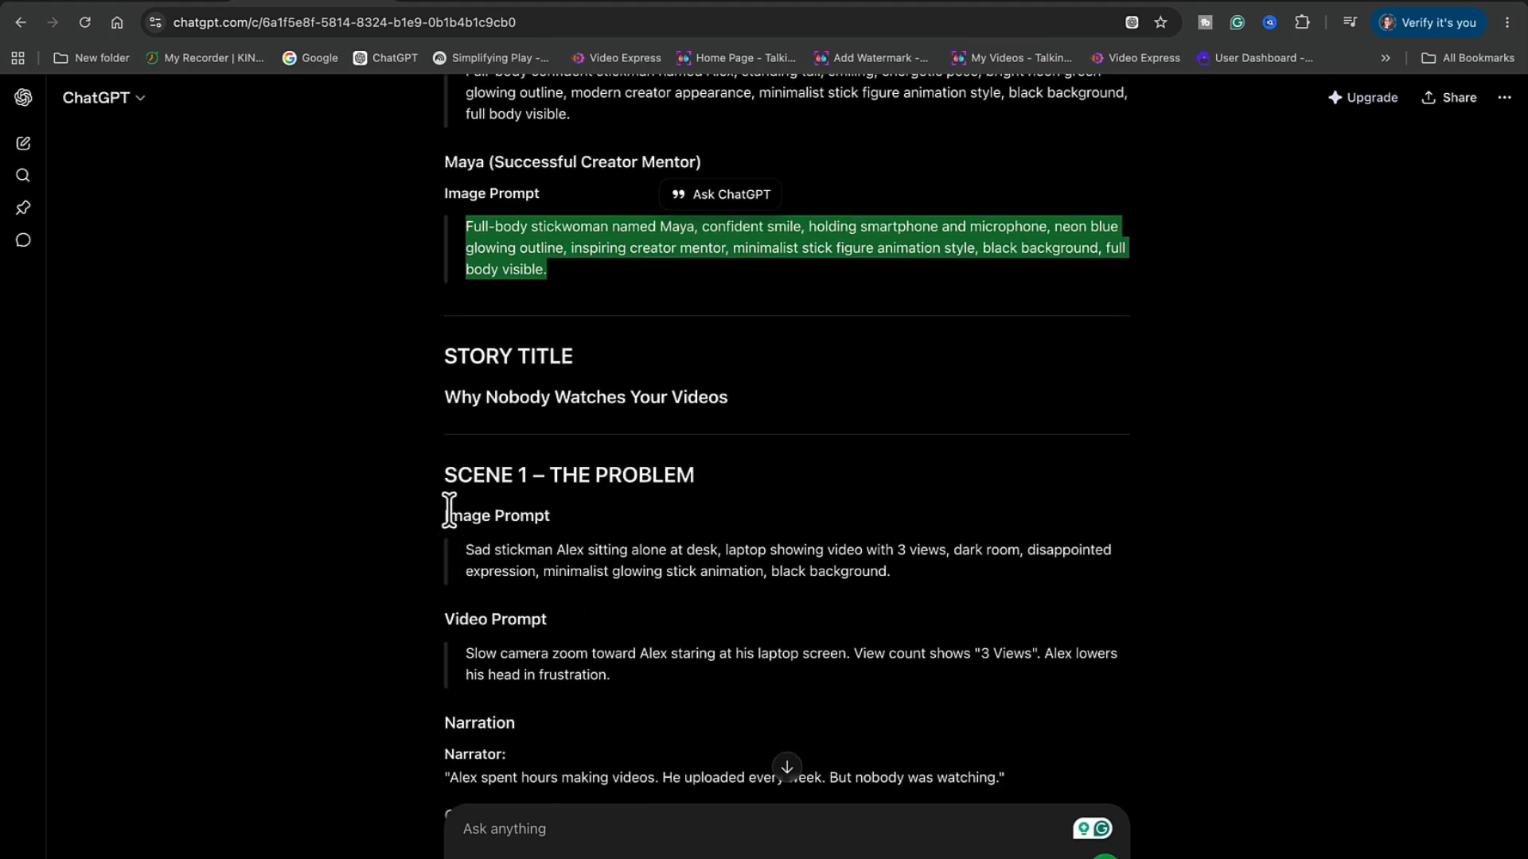
drag(465, 550, 902, 605)
key(super+c)
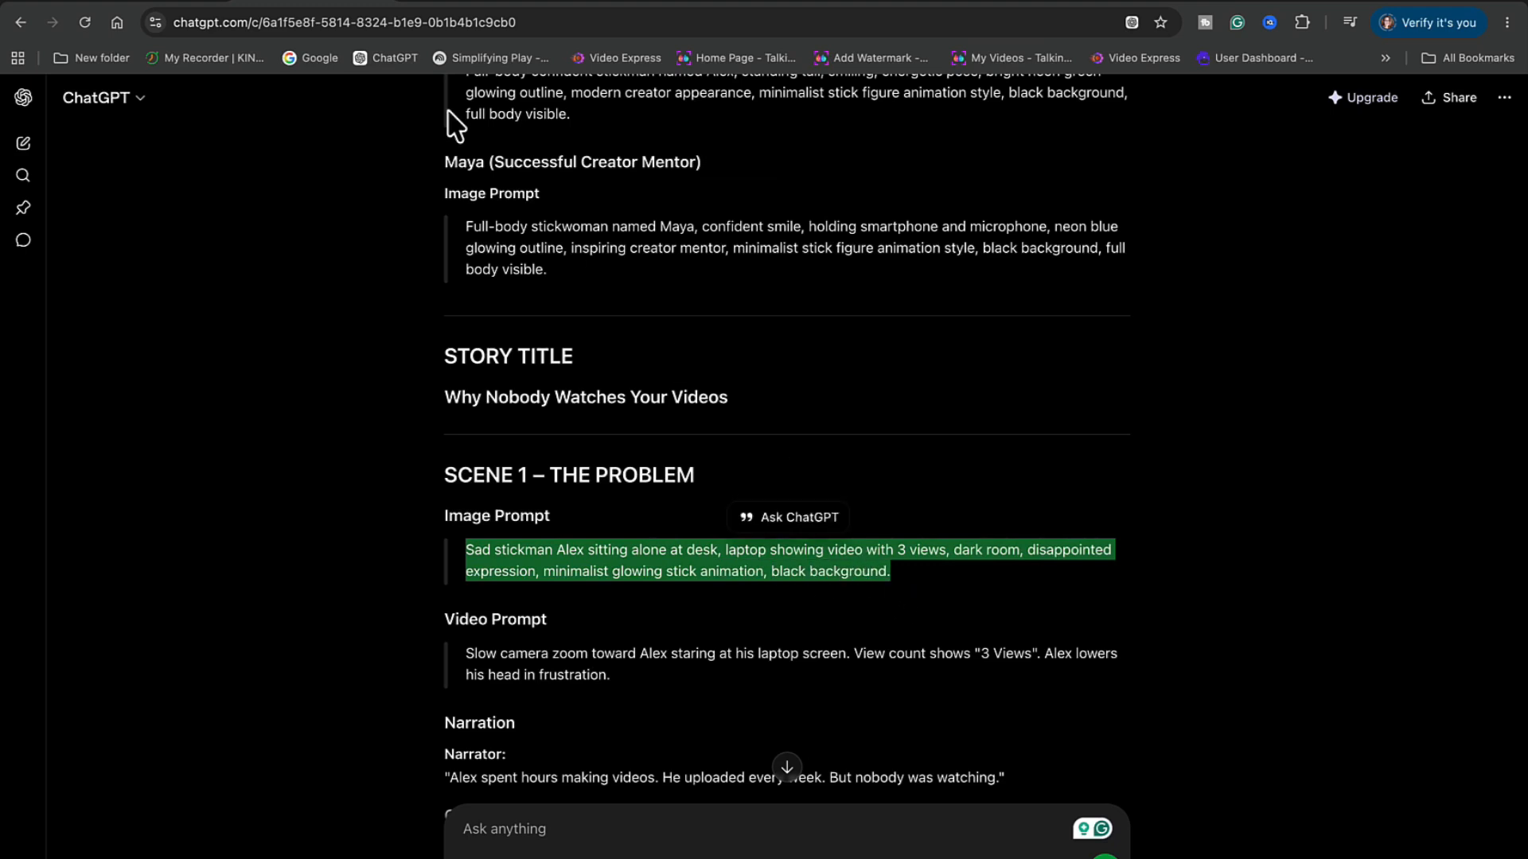
click(752, 4)
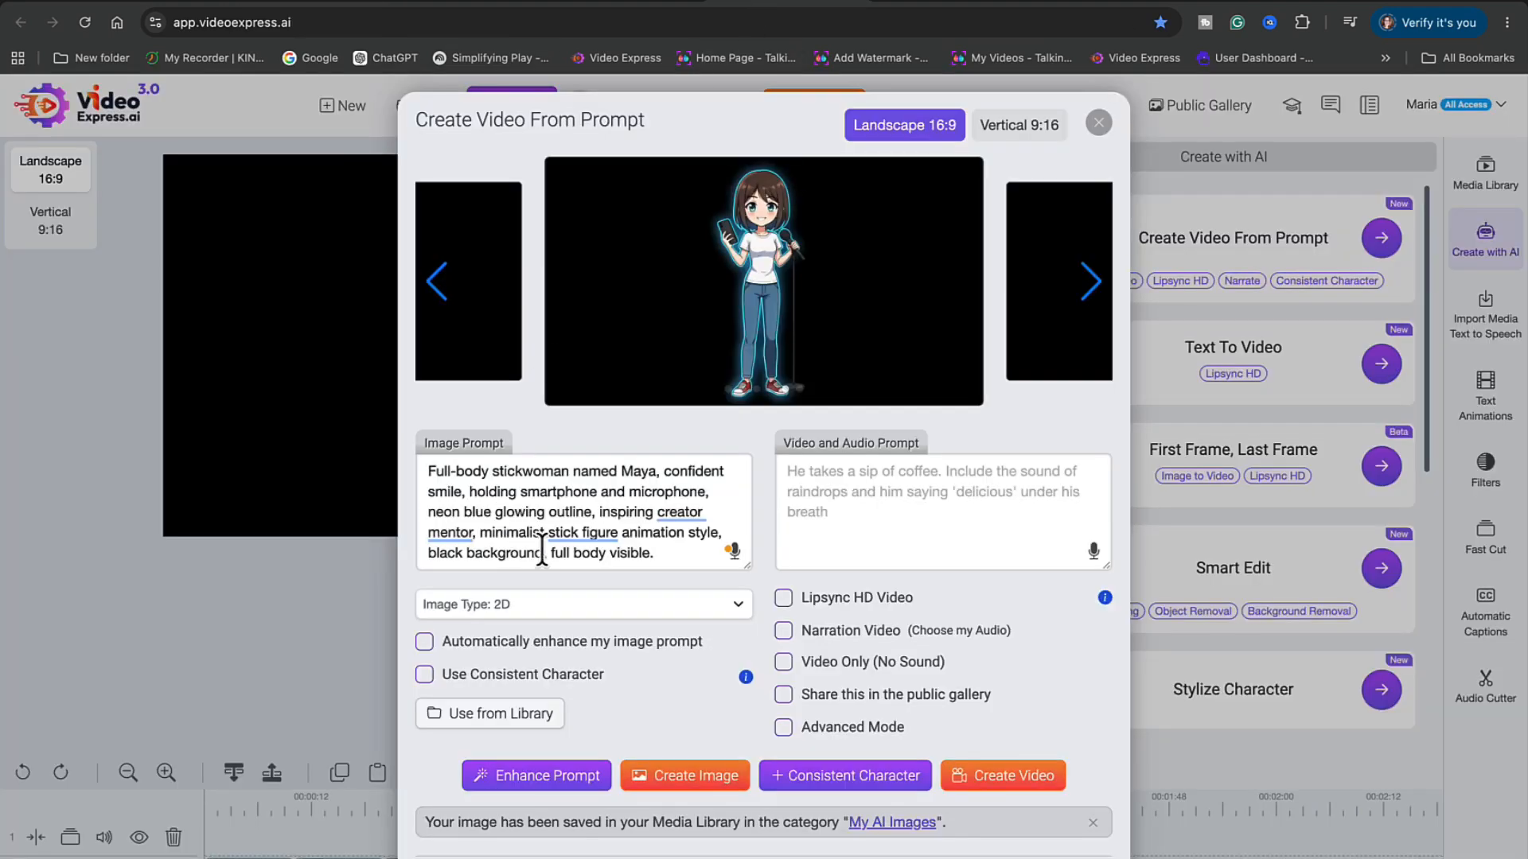
drag(669, 568, 410, 465)
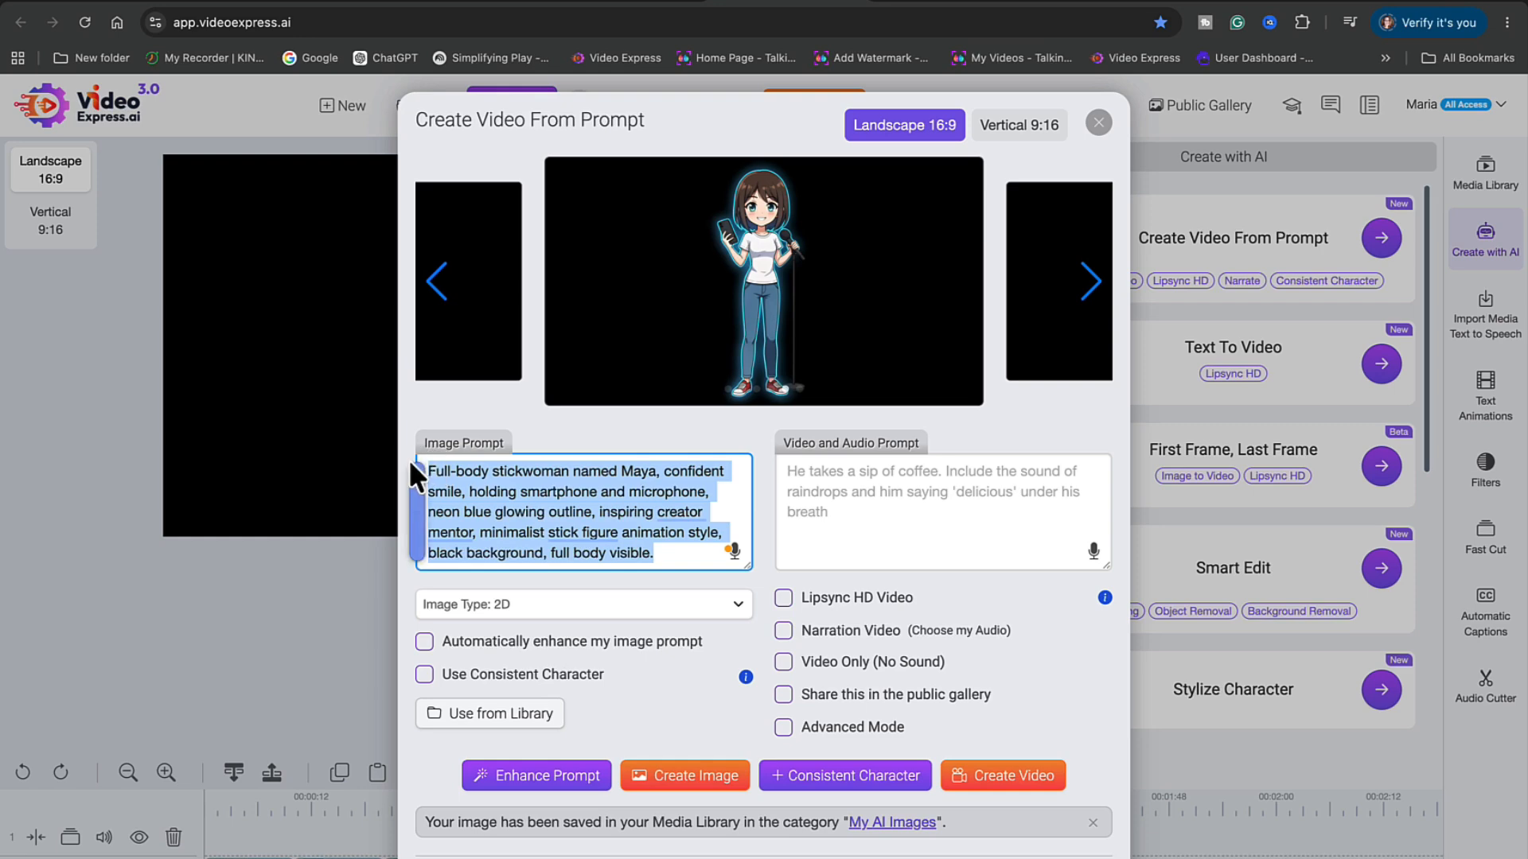
key(BackSpace)
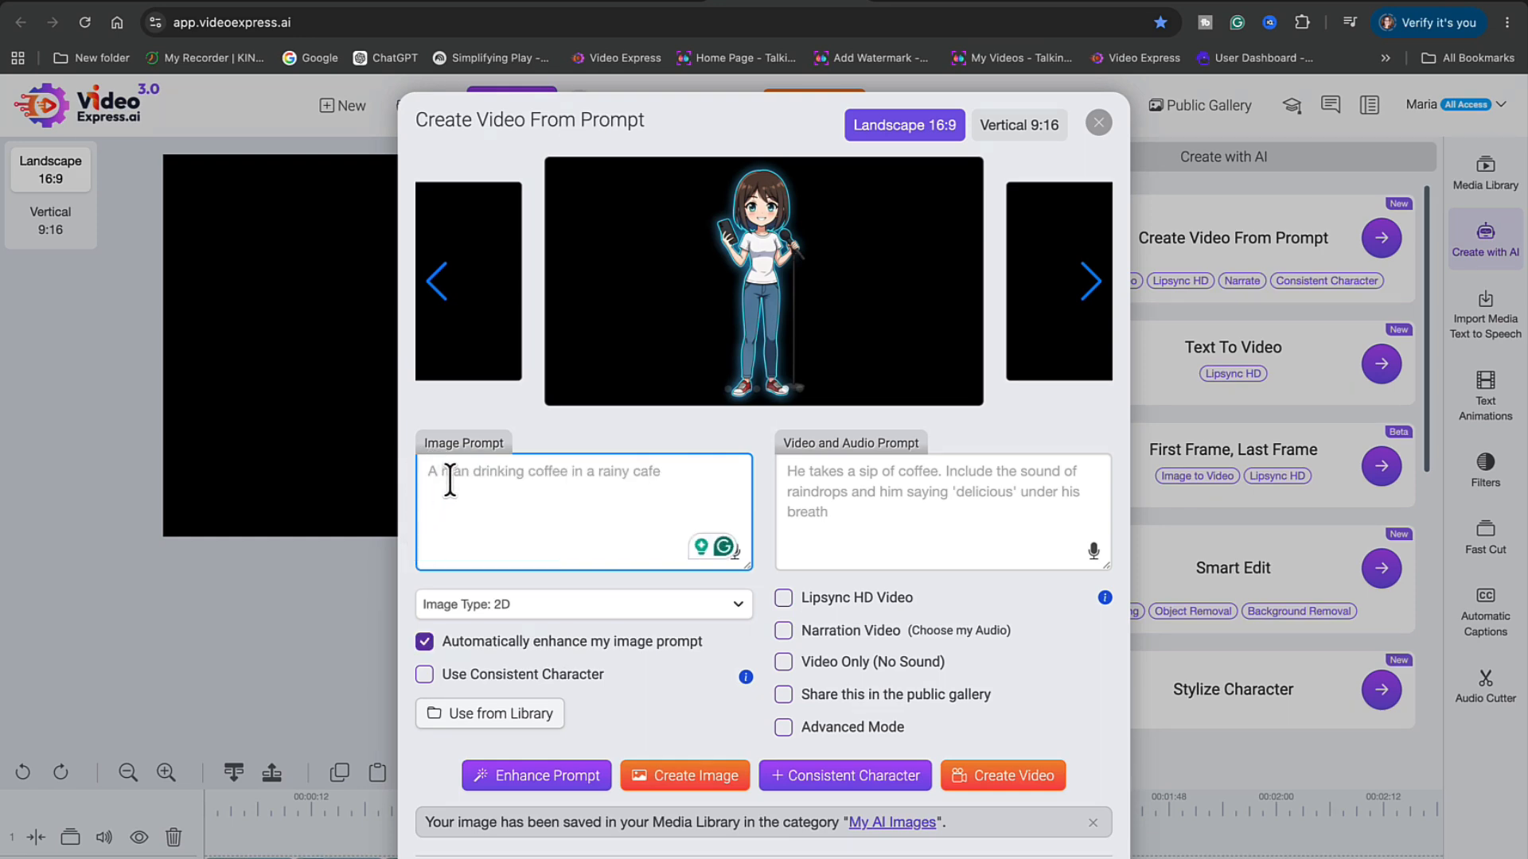
key(super+v)
Paste Scene 1's video prompt from ChatGPT into the Video and Audio Prompt box
click(321, 2)
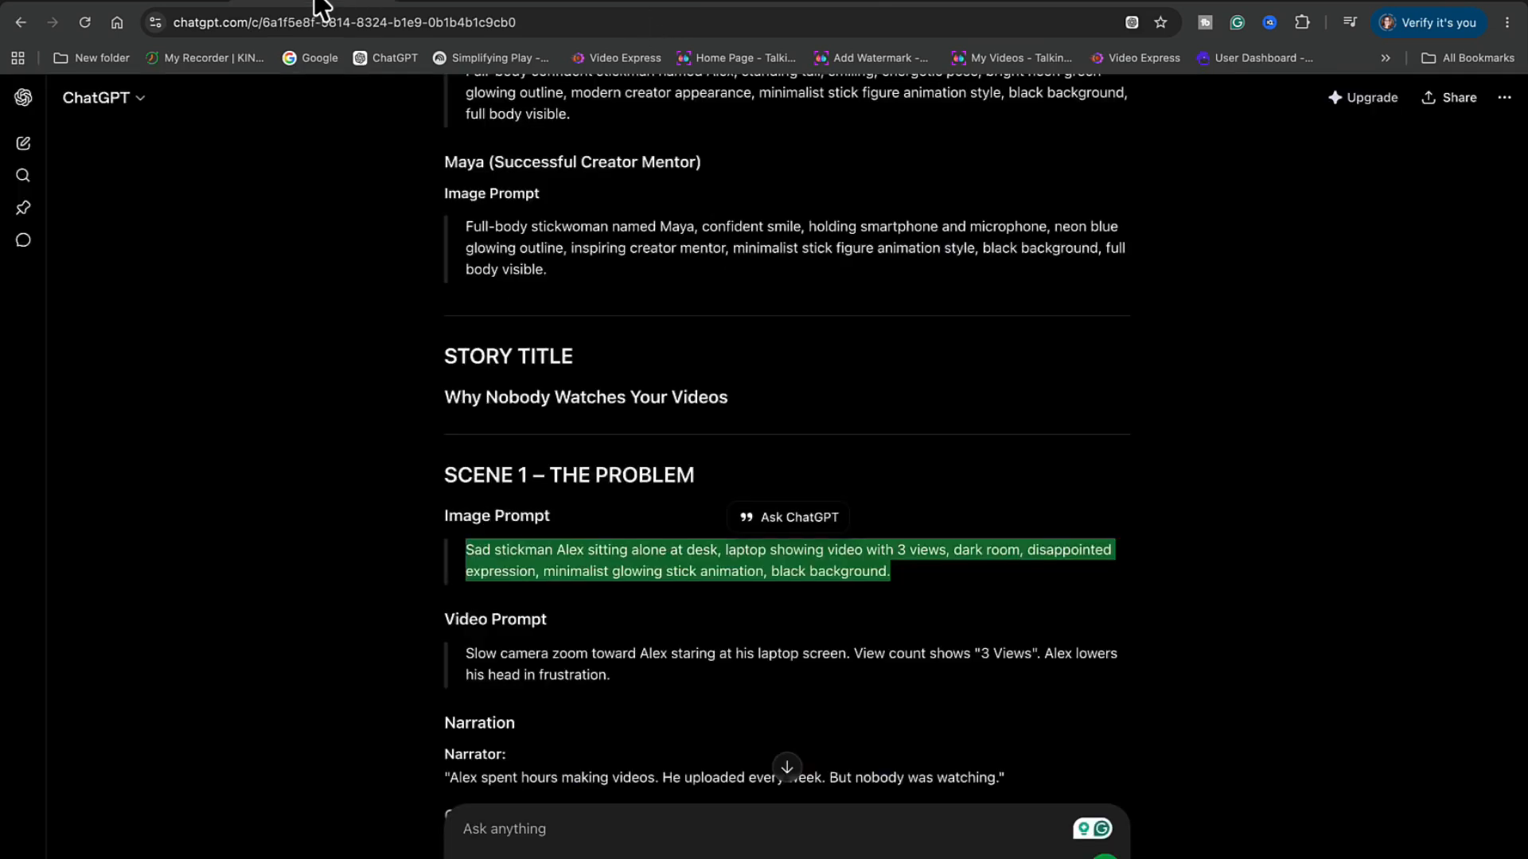
scroll(700, 731, down, 1)
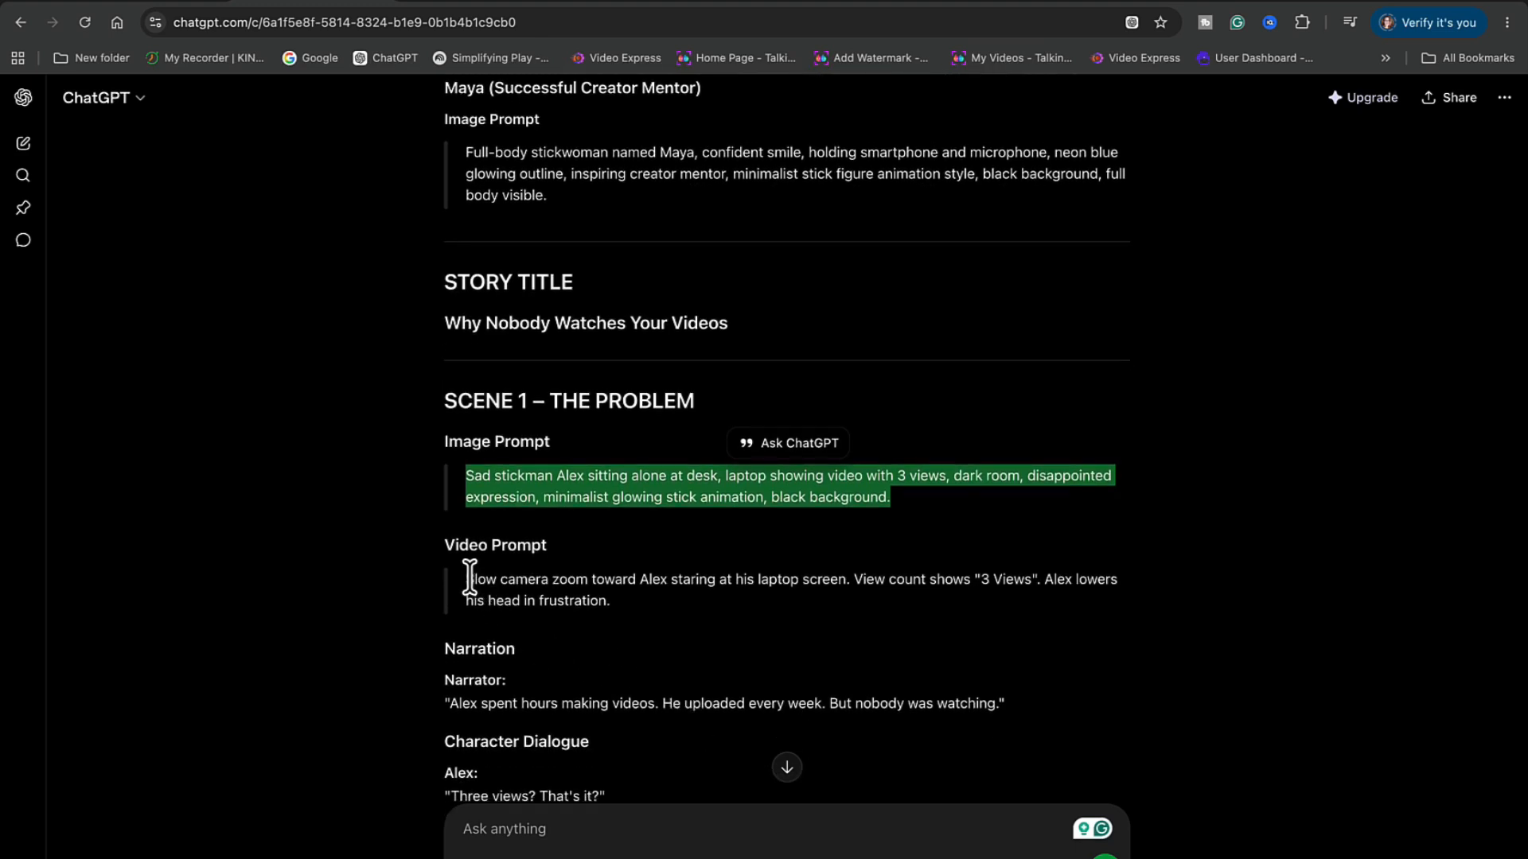
drag(467, 578, 640, 612)
key(ctrl+c)
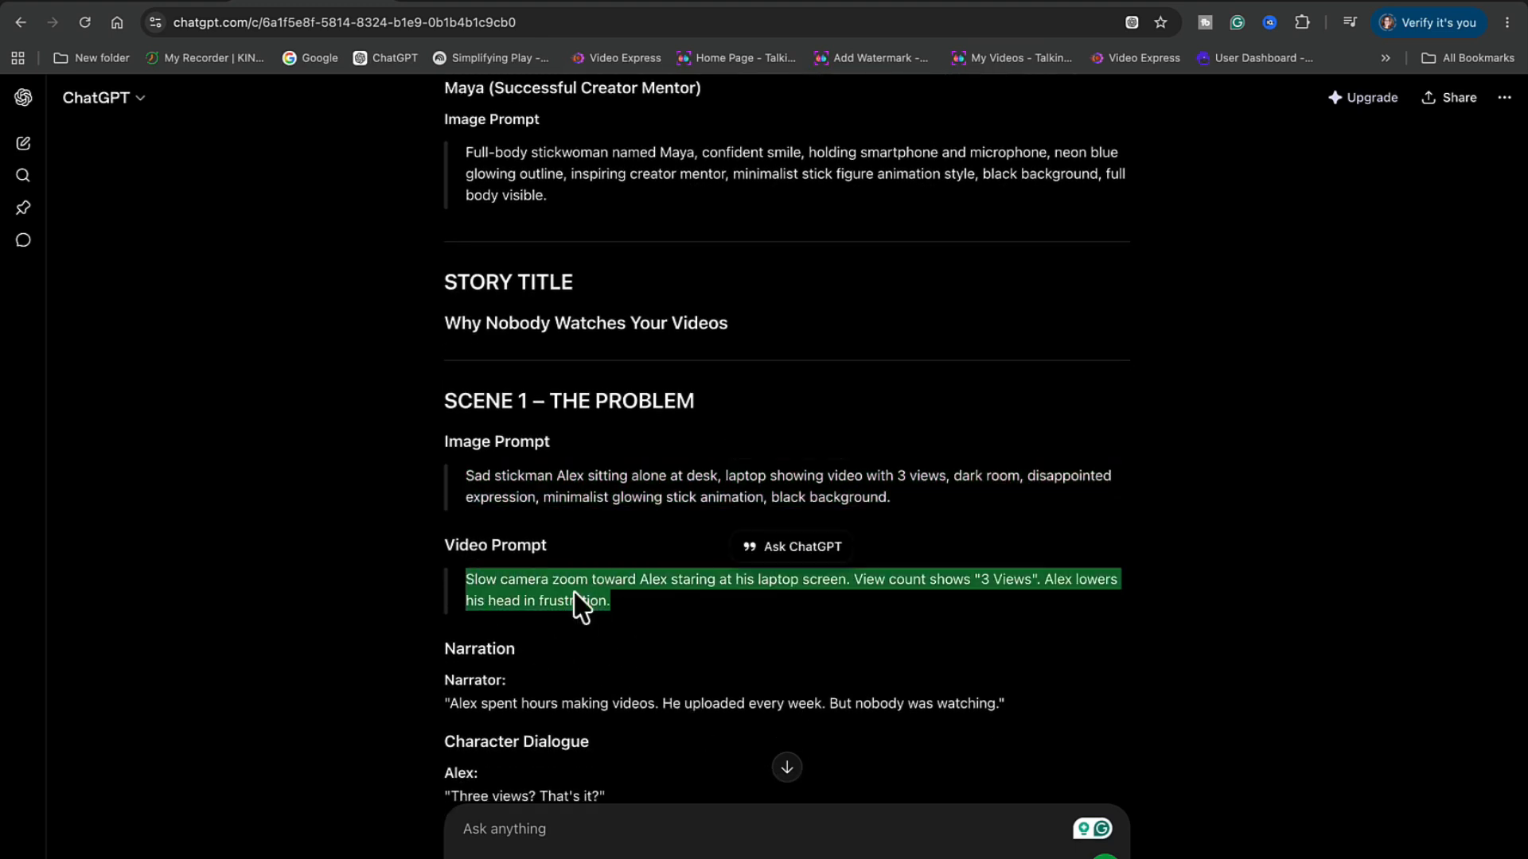
click(786, 6)
click(813, 471)
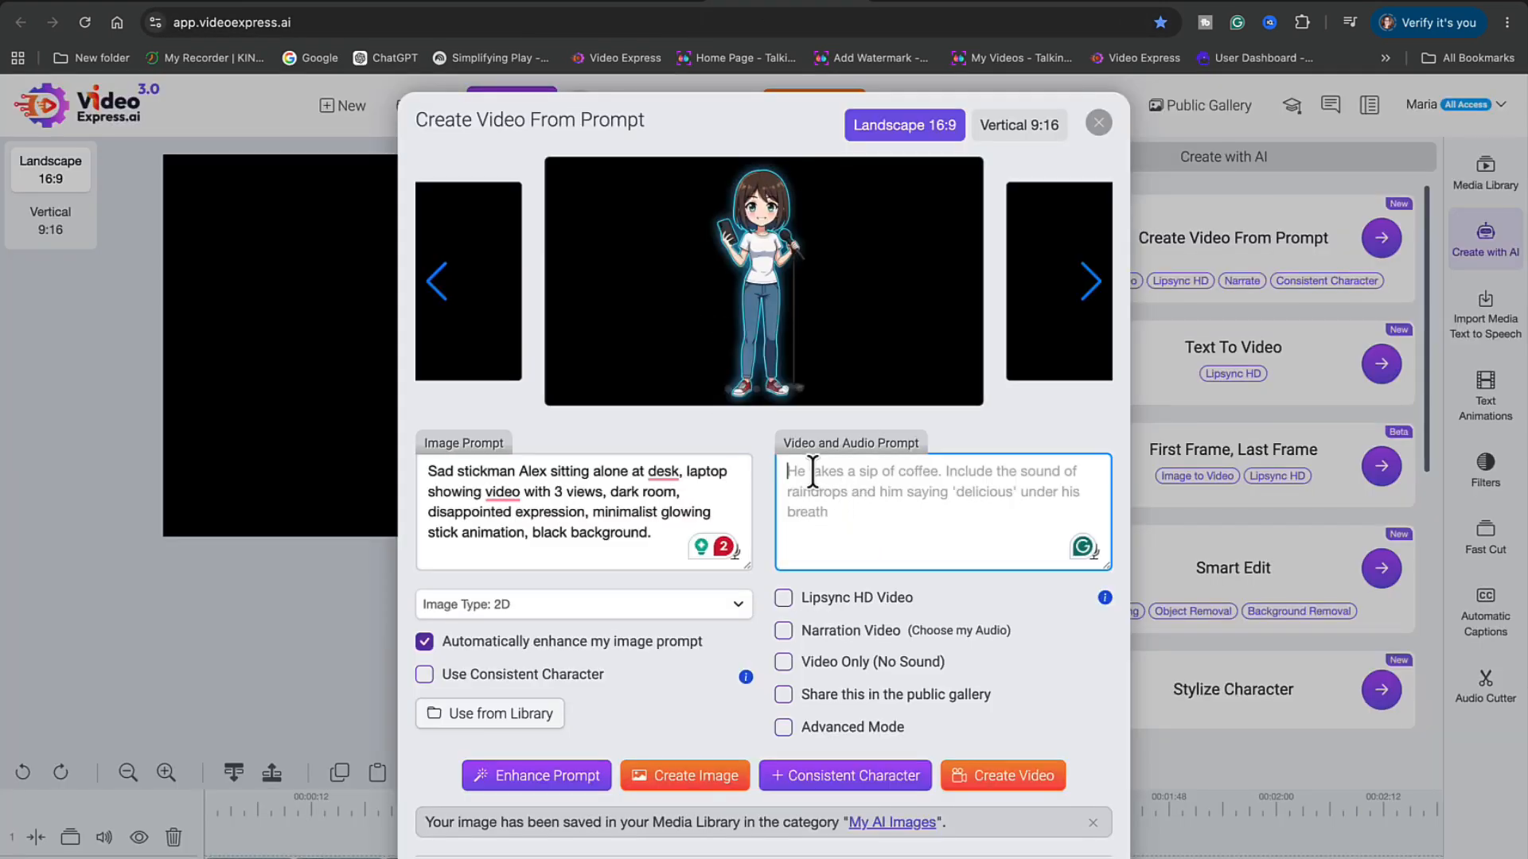
key(ctrl+v)
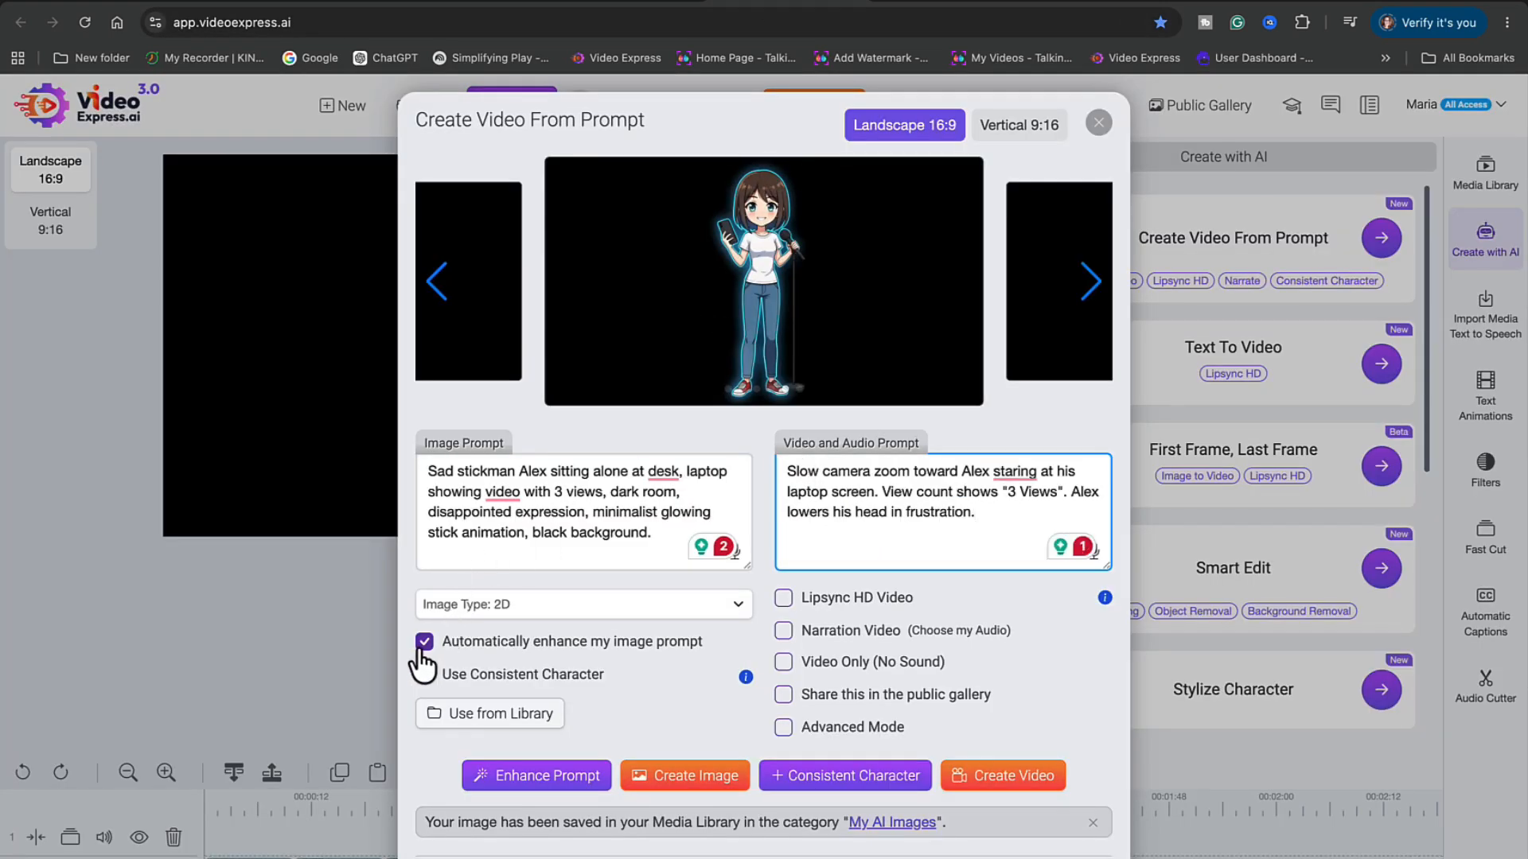
Disable auto-enhance, enable Use Consistent Character, and pick the slouched Alex image from My AI Images as reference
click(424, 641)
click(424, 674)
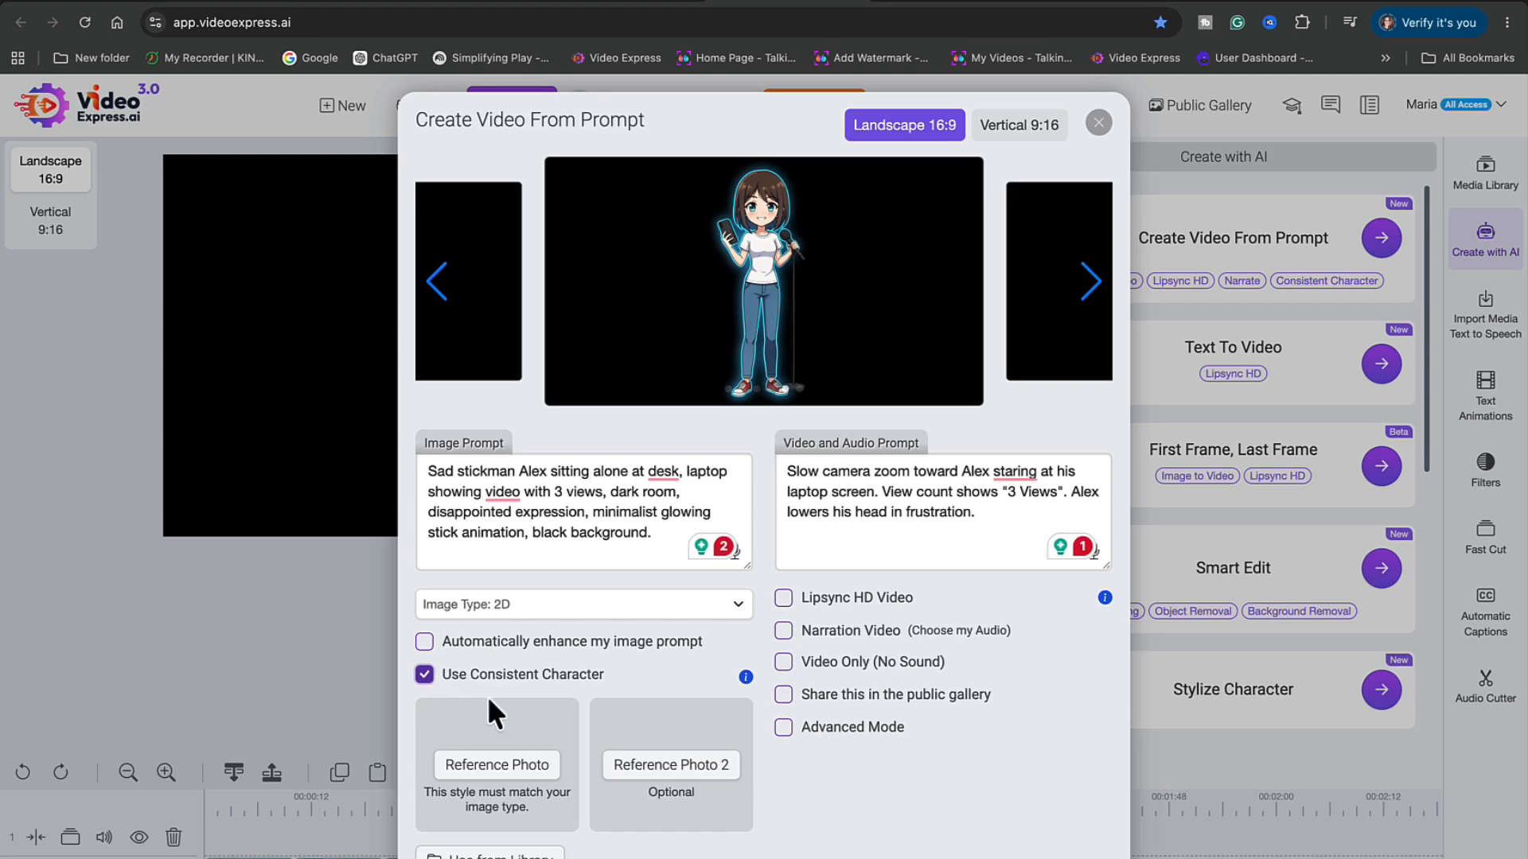
click(506, 767)
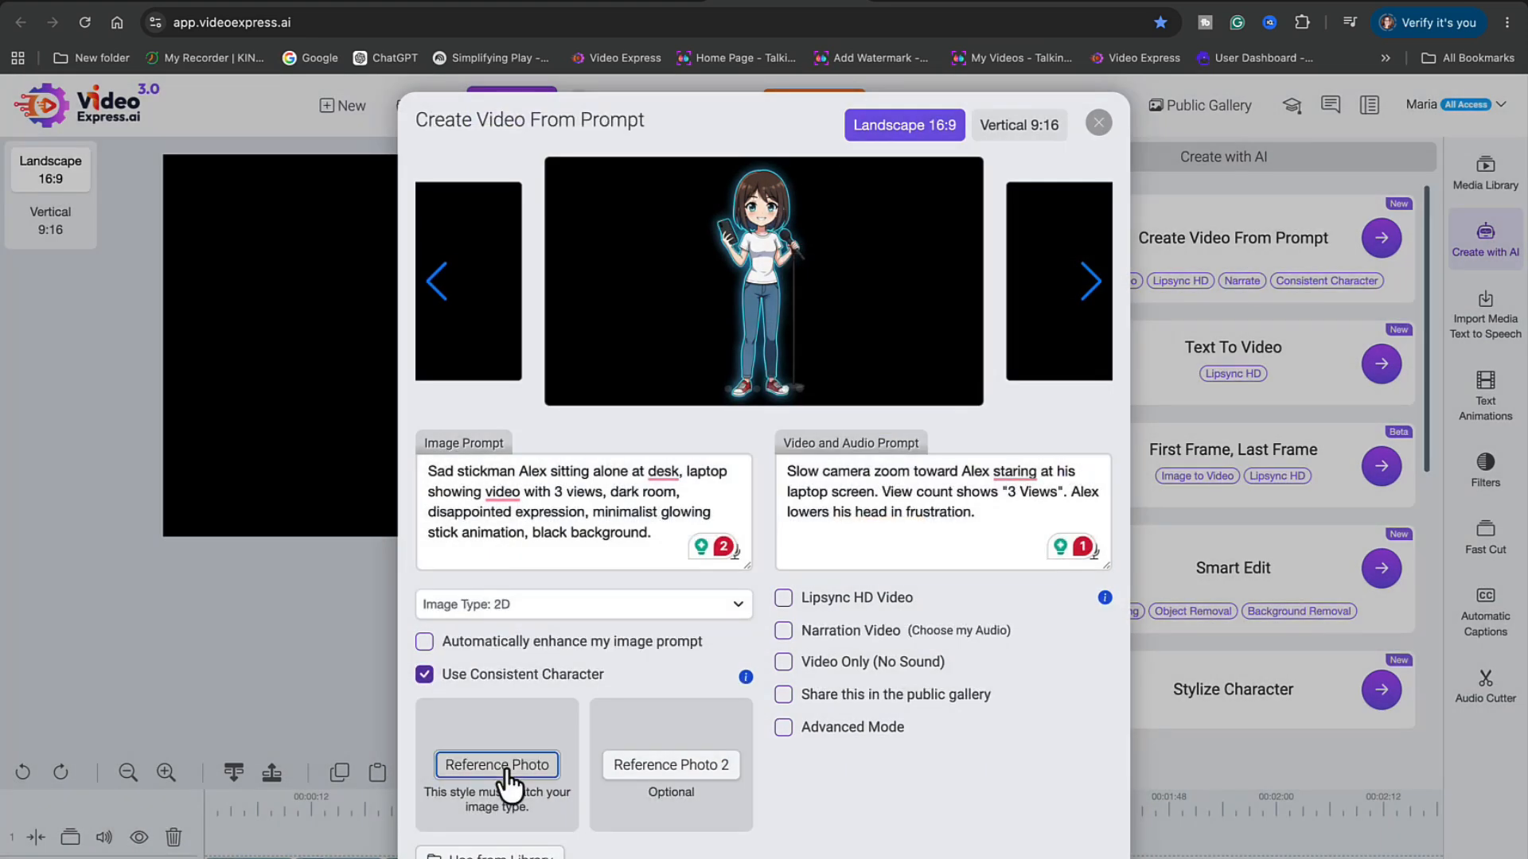
scroll(689, 529, down, 10)
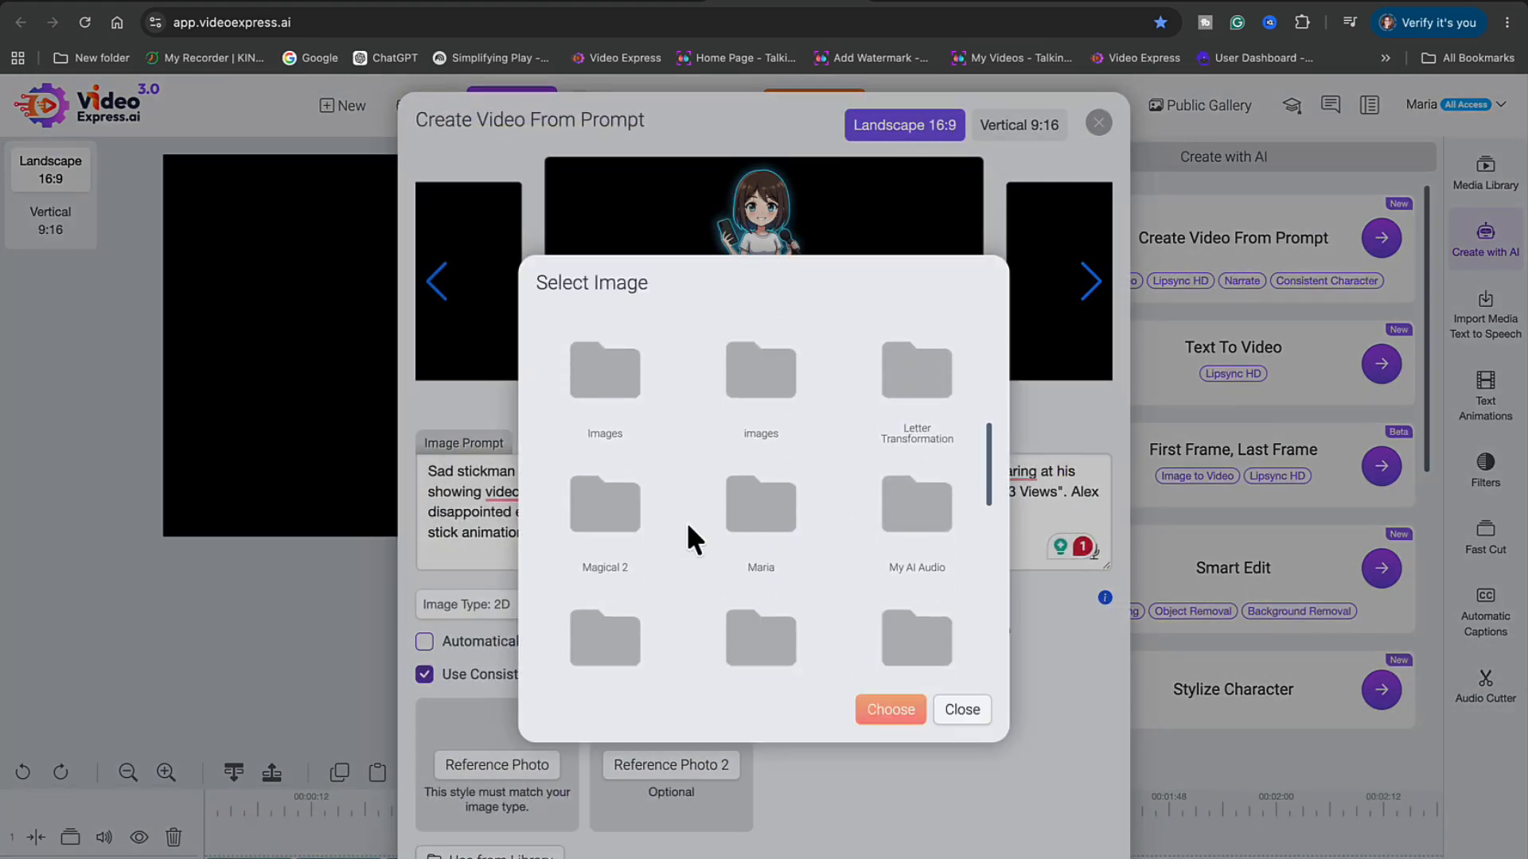
click(634, 484)
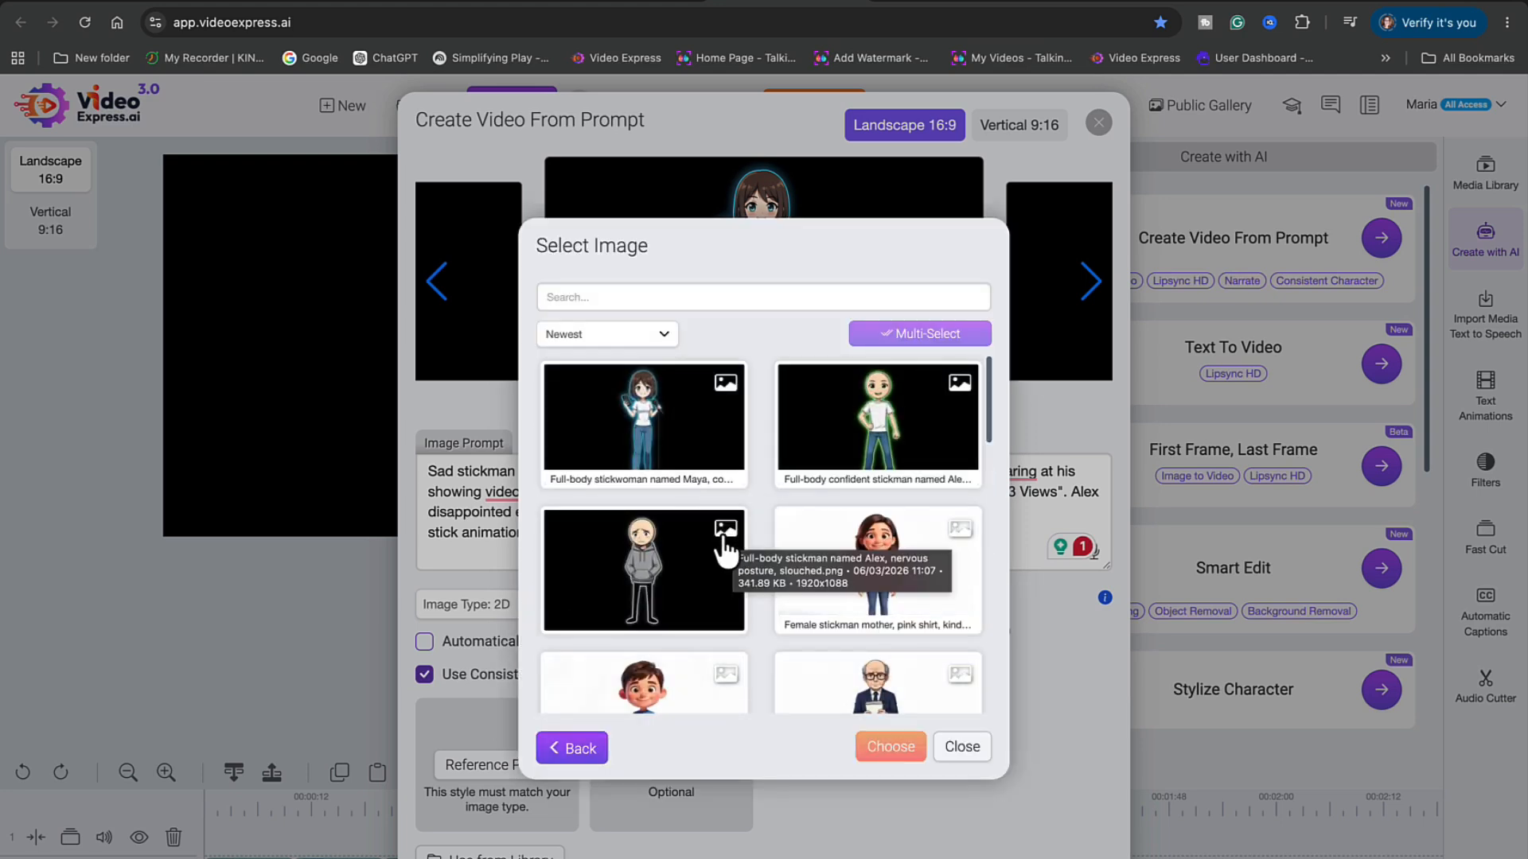
click(650, 601)
click(887, 744)
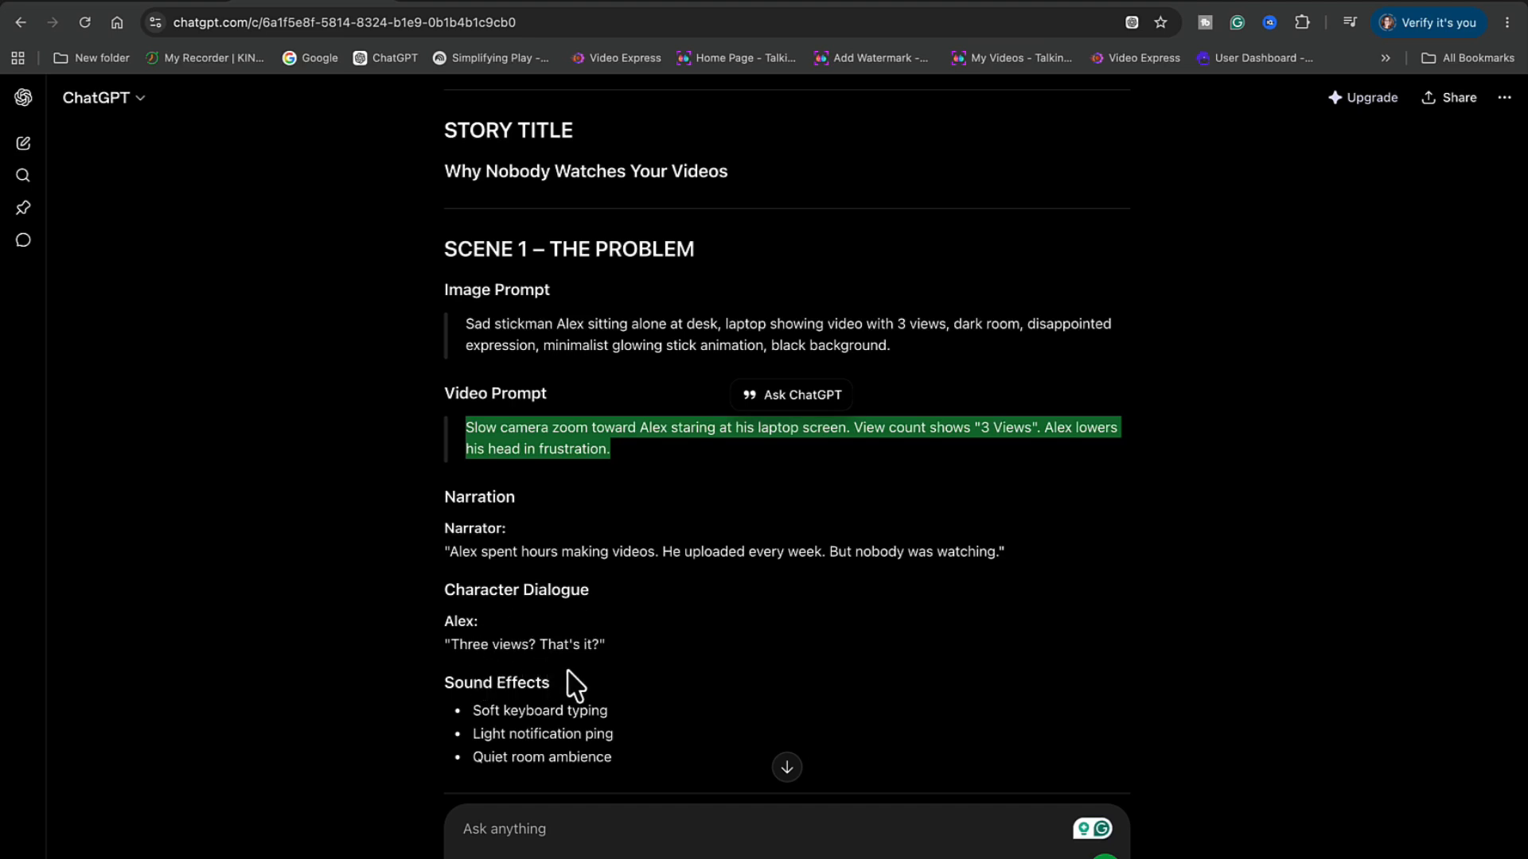
Select Alex's Scene 1 line "Three views? That's it?" in ChatGPT
scroll(625, 692, down, 2)
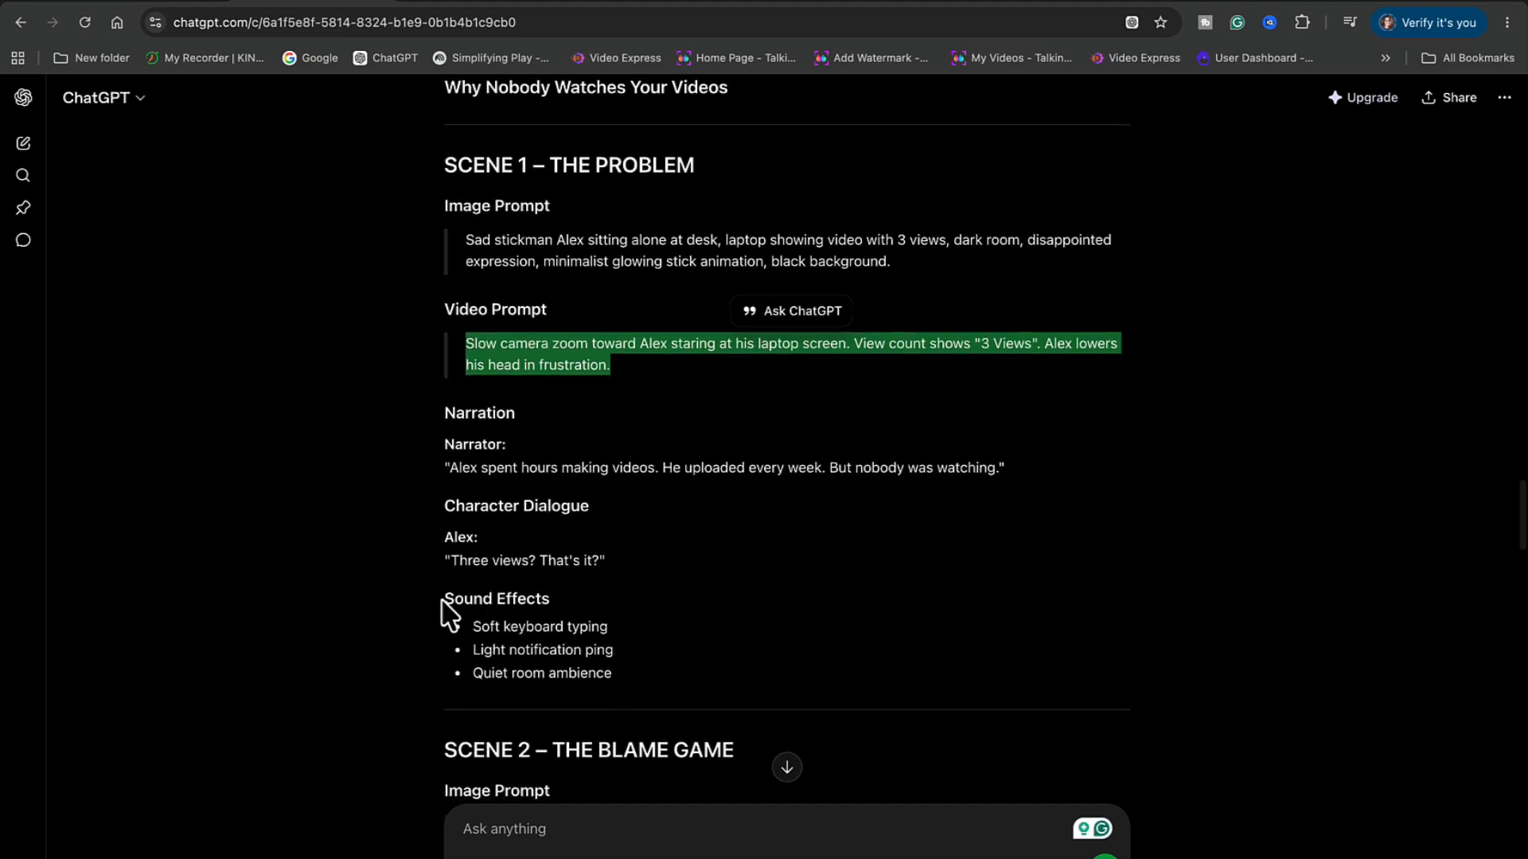
drag(452, 560, 599, 562)
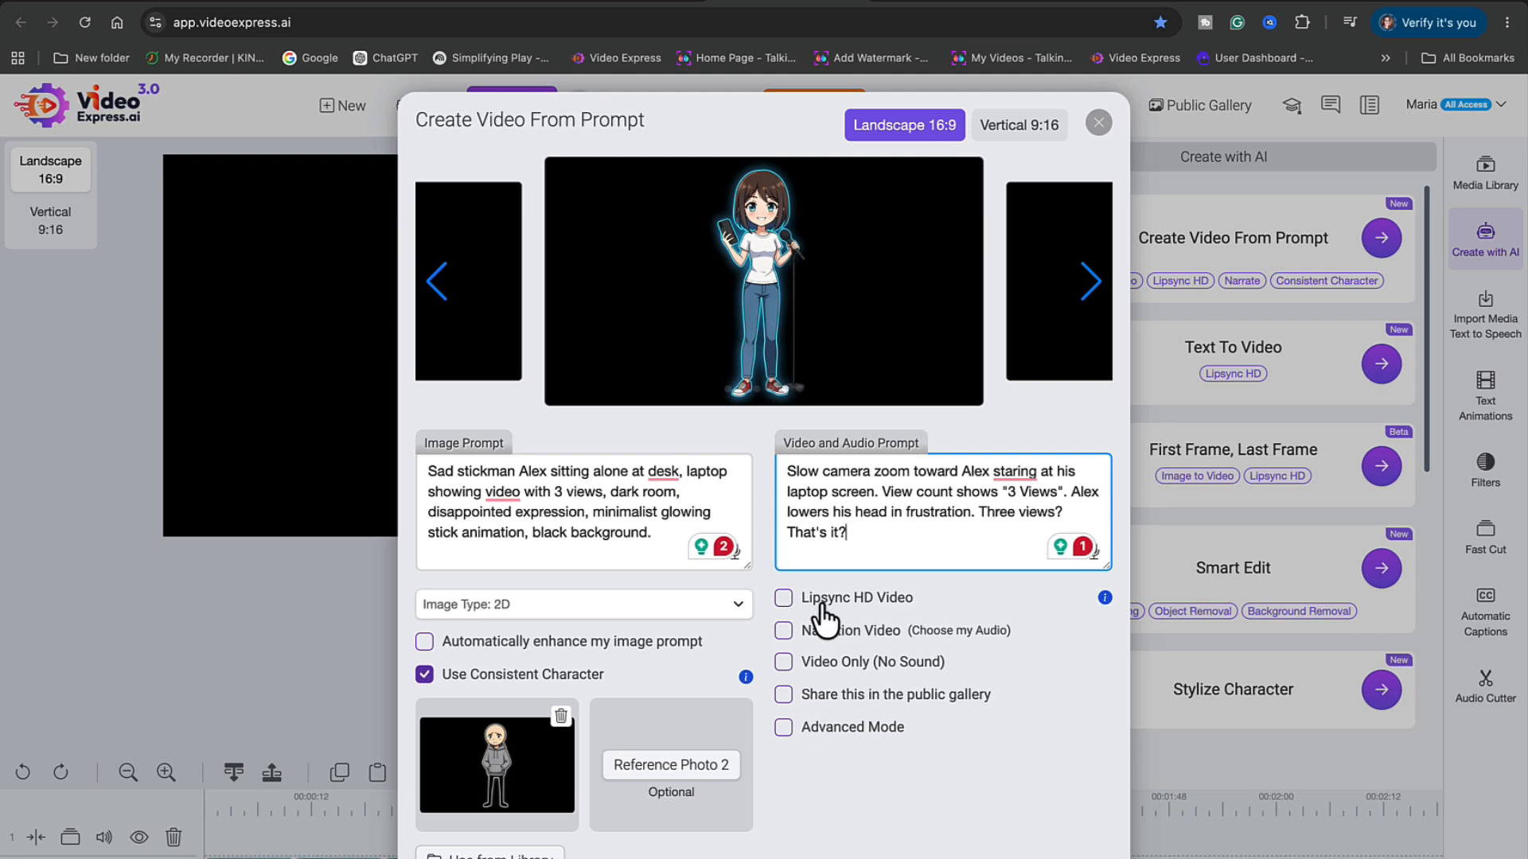
Enable Advanced Mode and Manual Video Length, and set the length to 10 seconds
click(784, 727)
click(783, 792)
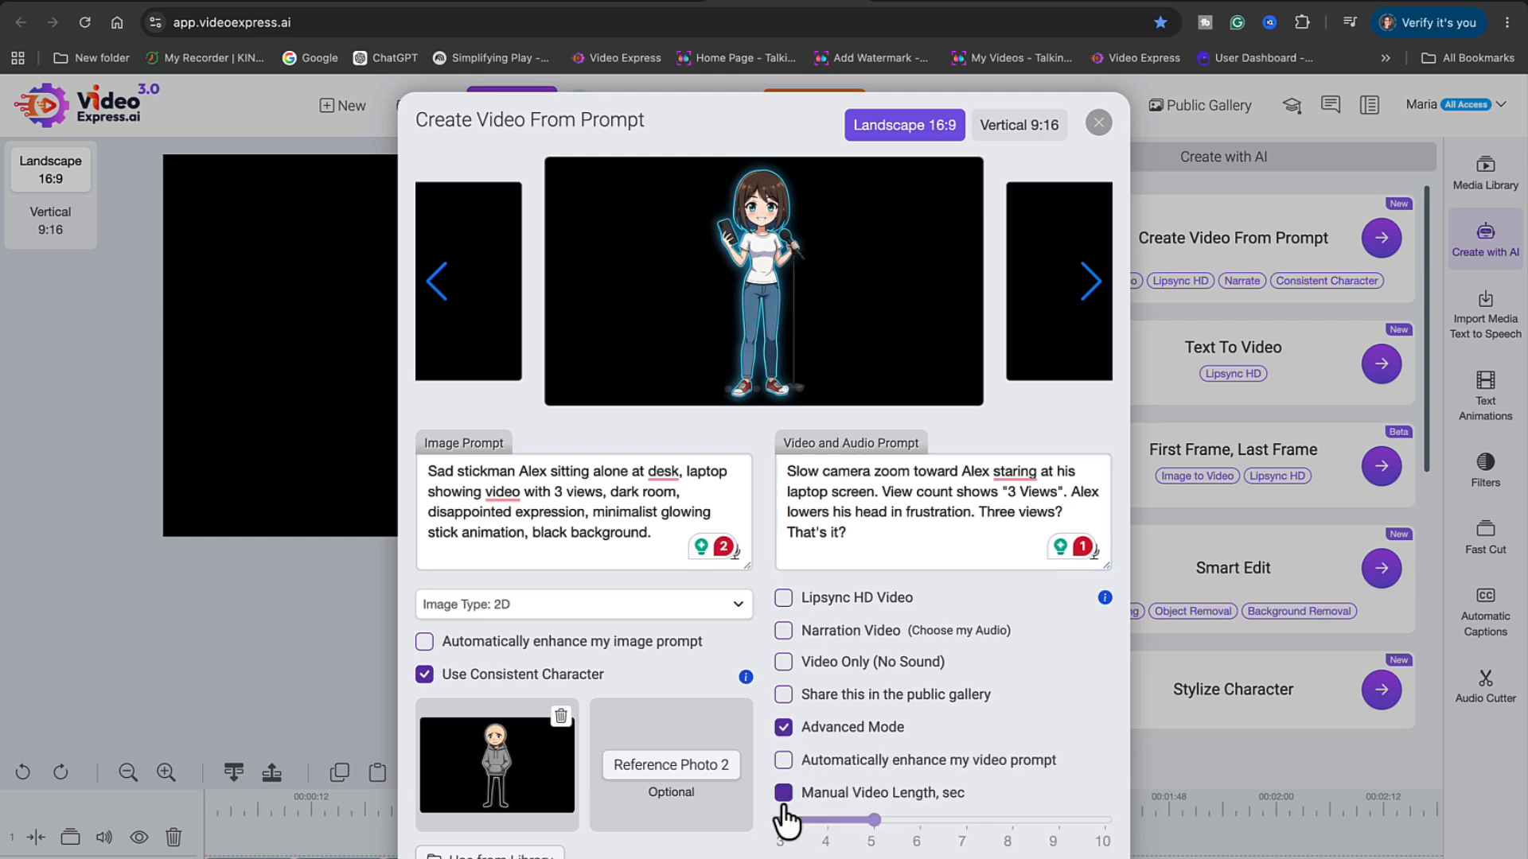
drag(878, 826, 1137, 840)
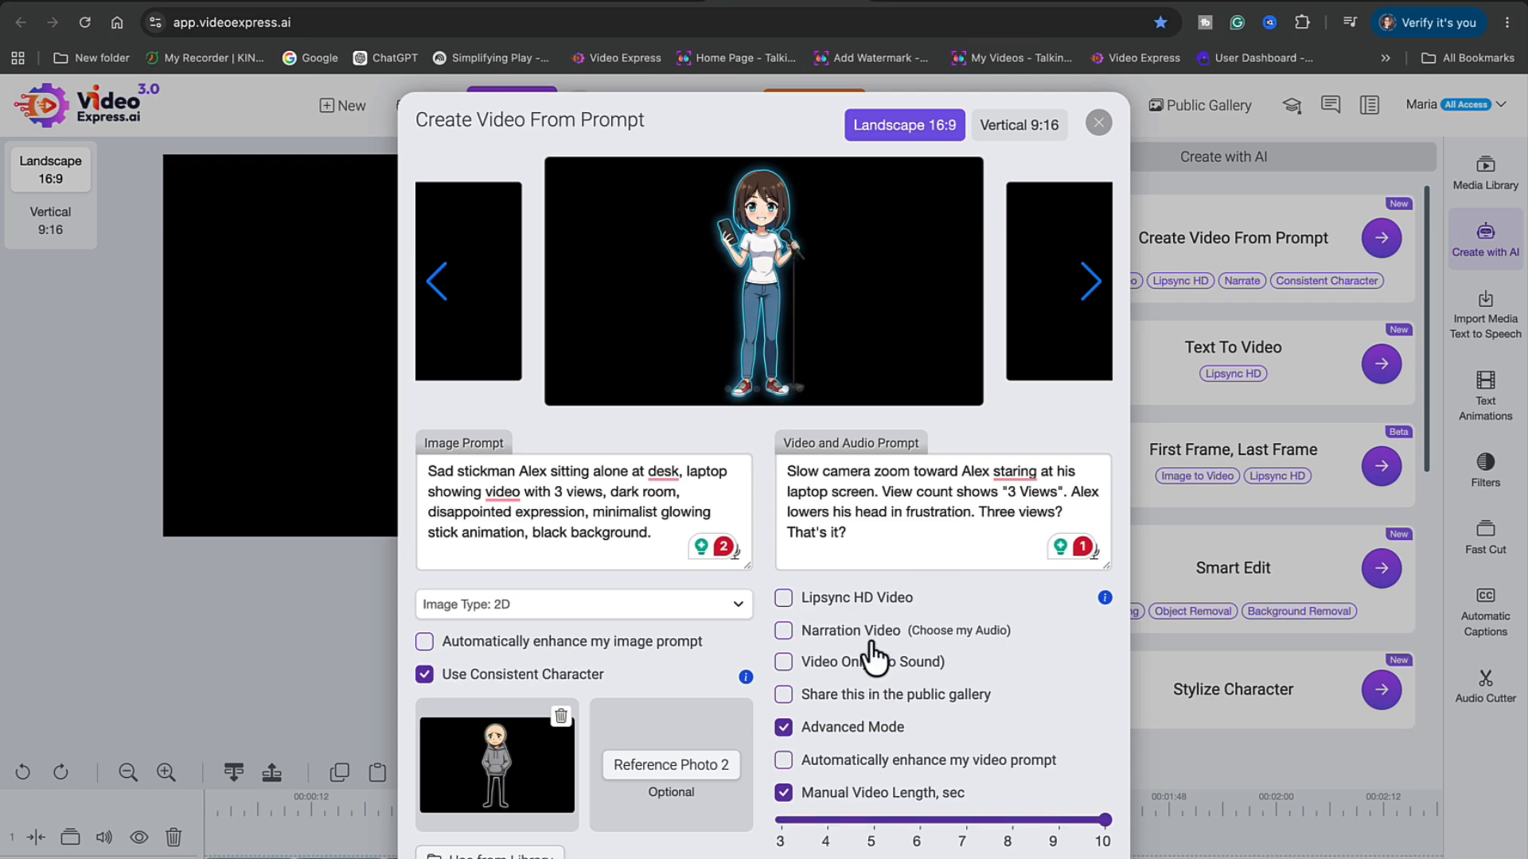
scroll(720, 716, down, 3)
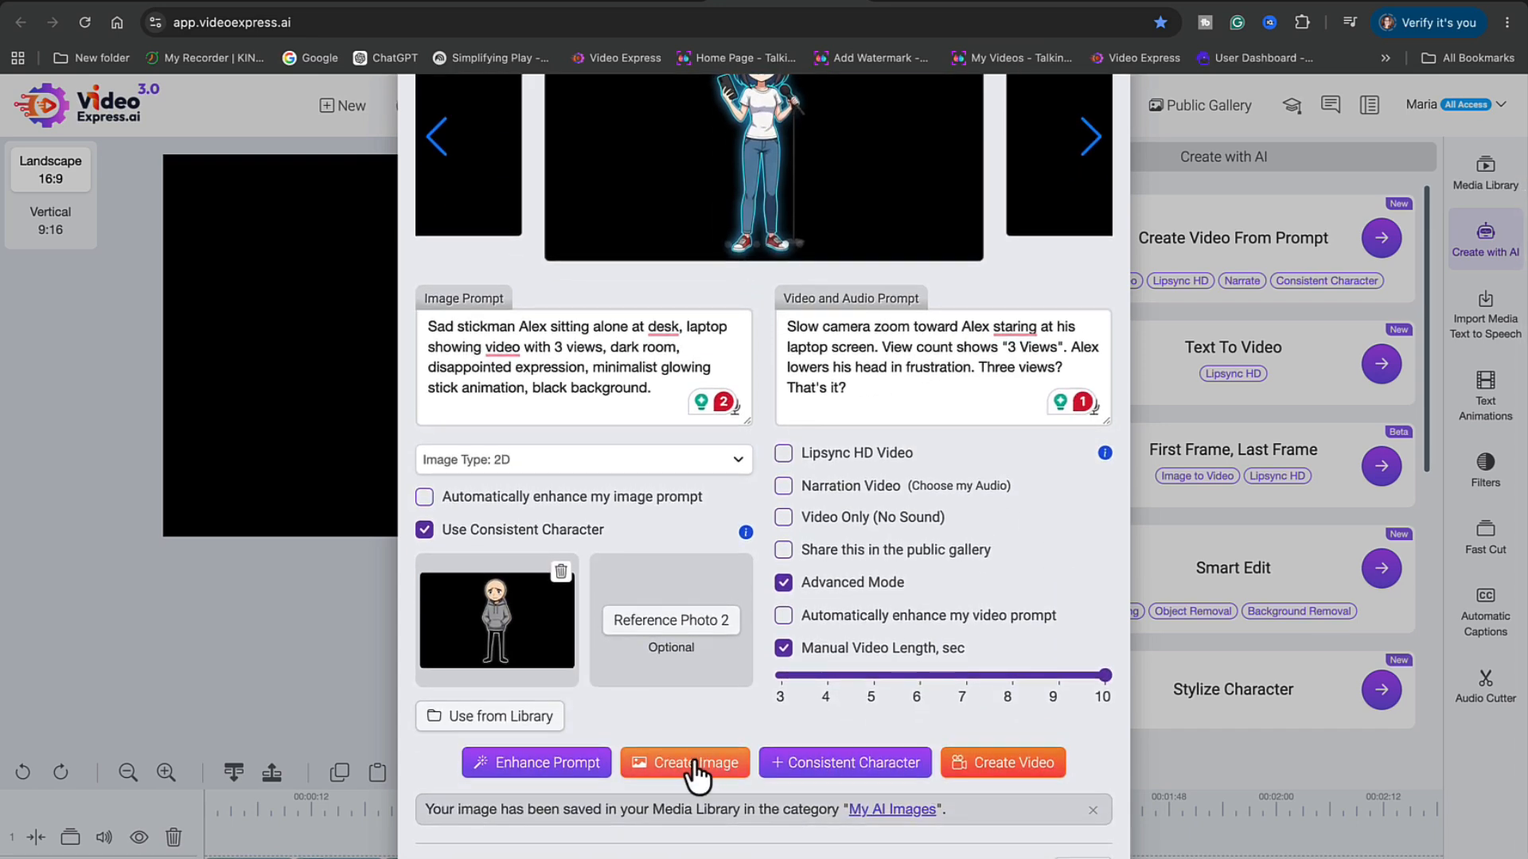
Generate Scene 1 images and start a video from each of the two images
click(690, 762)
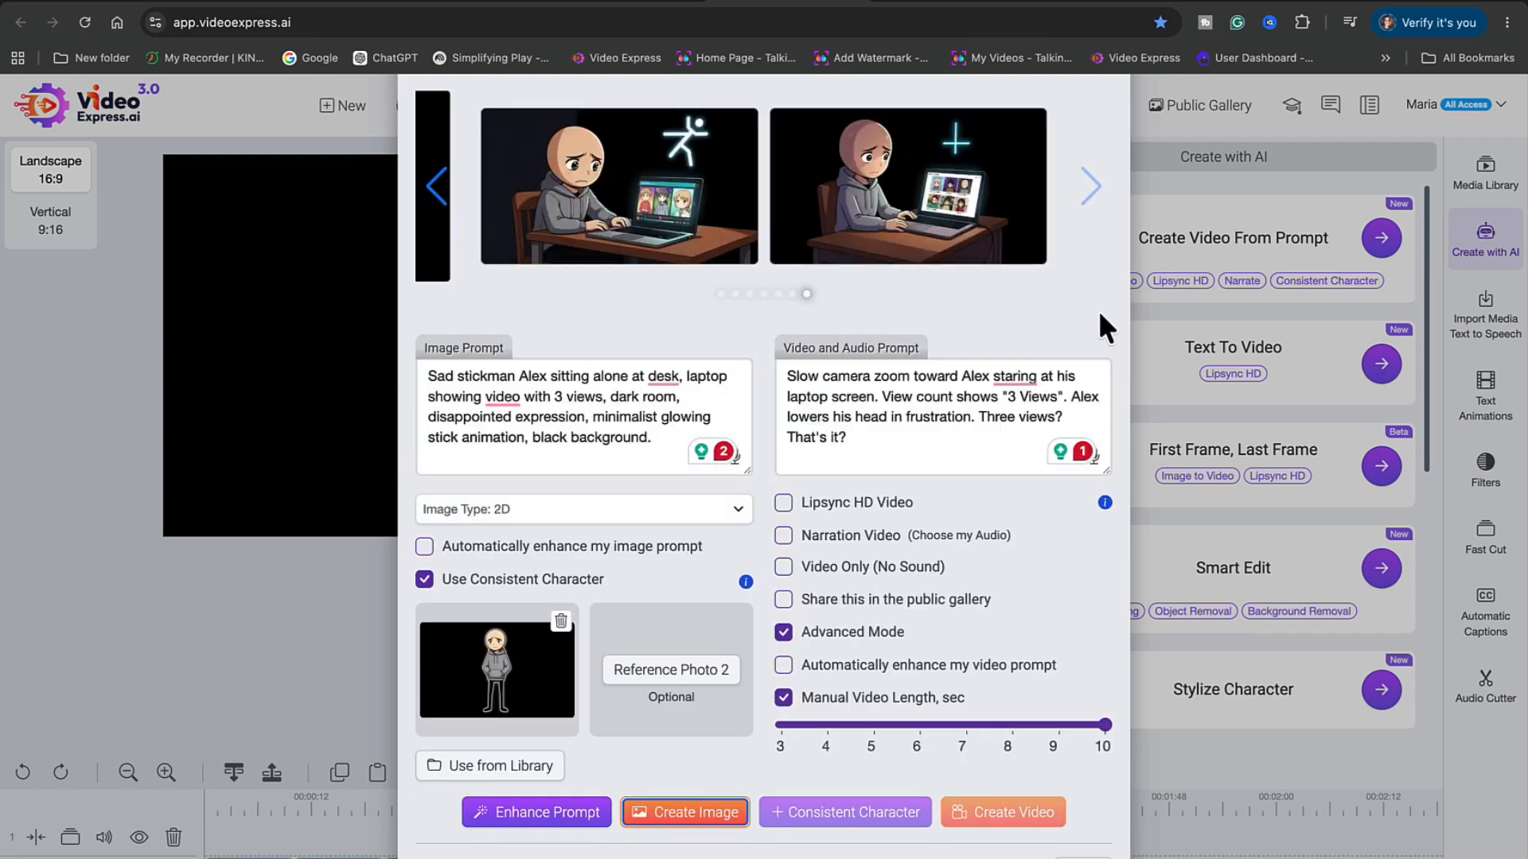
mouse_move(1015, 149)
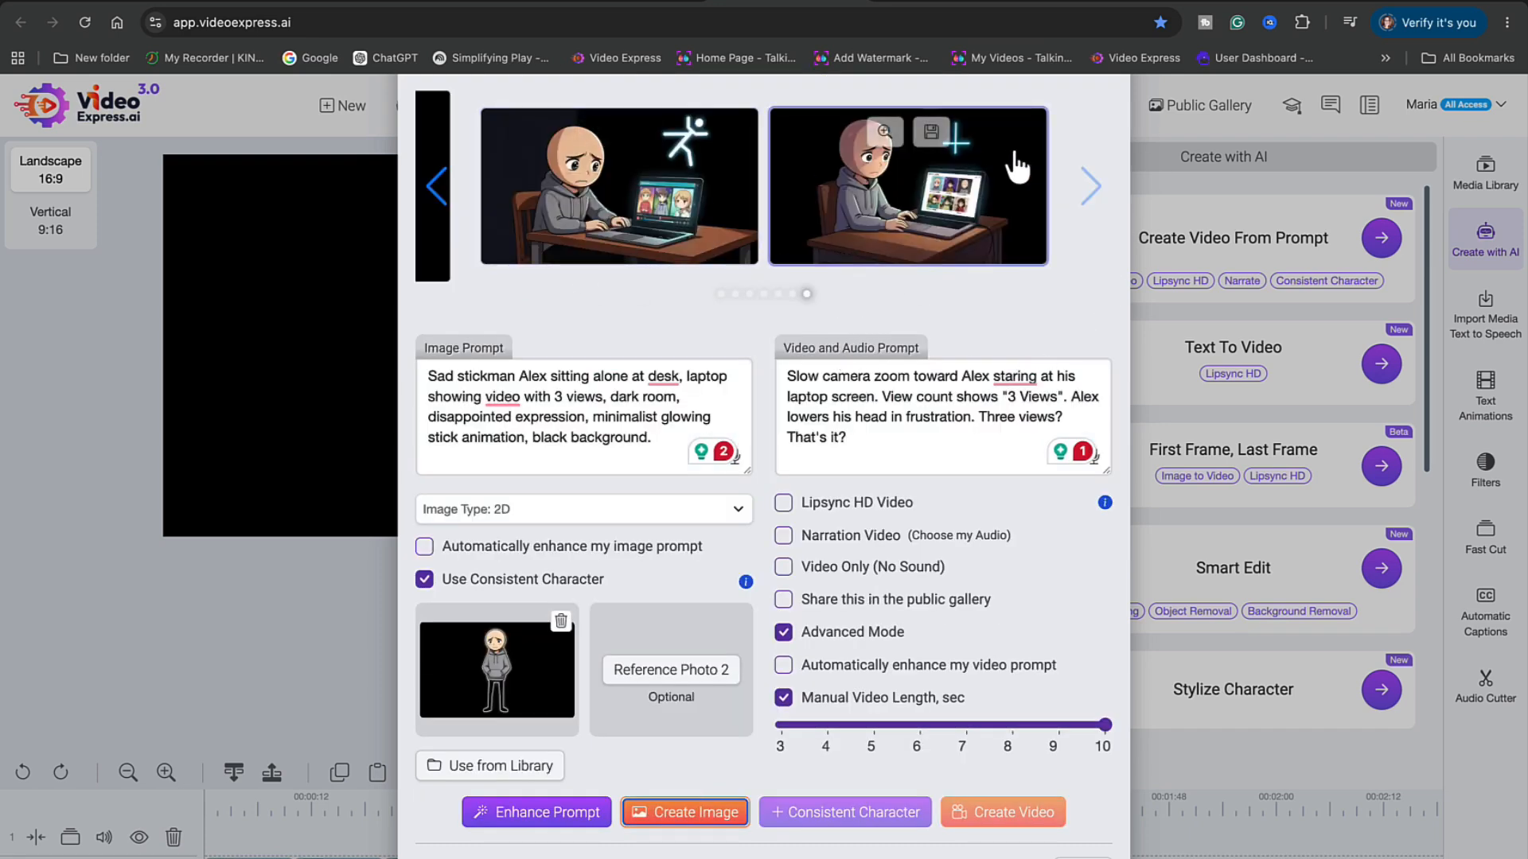
mouse_move(672, 245)
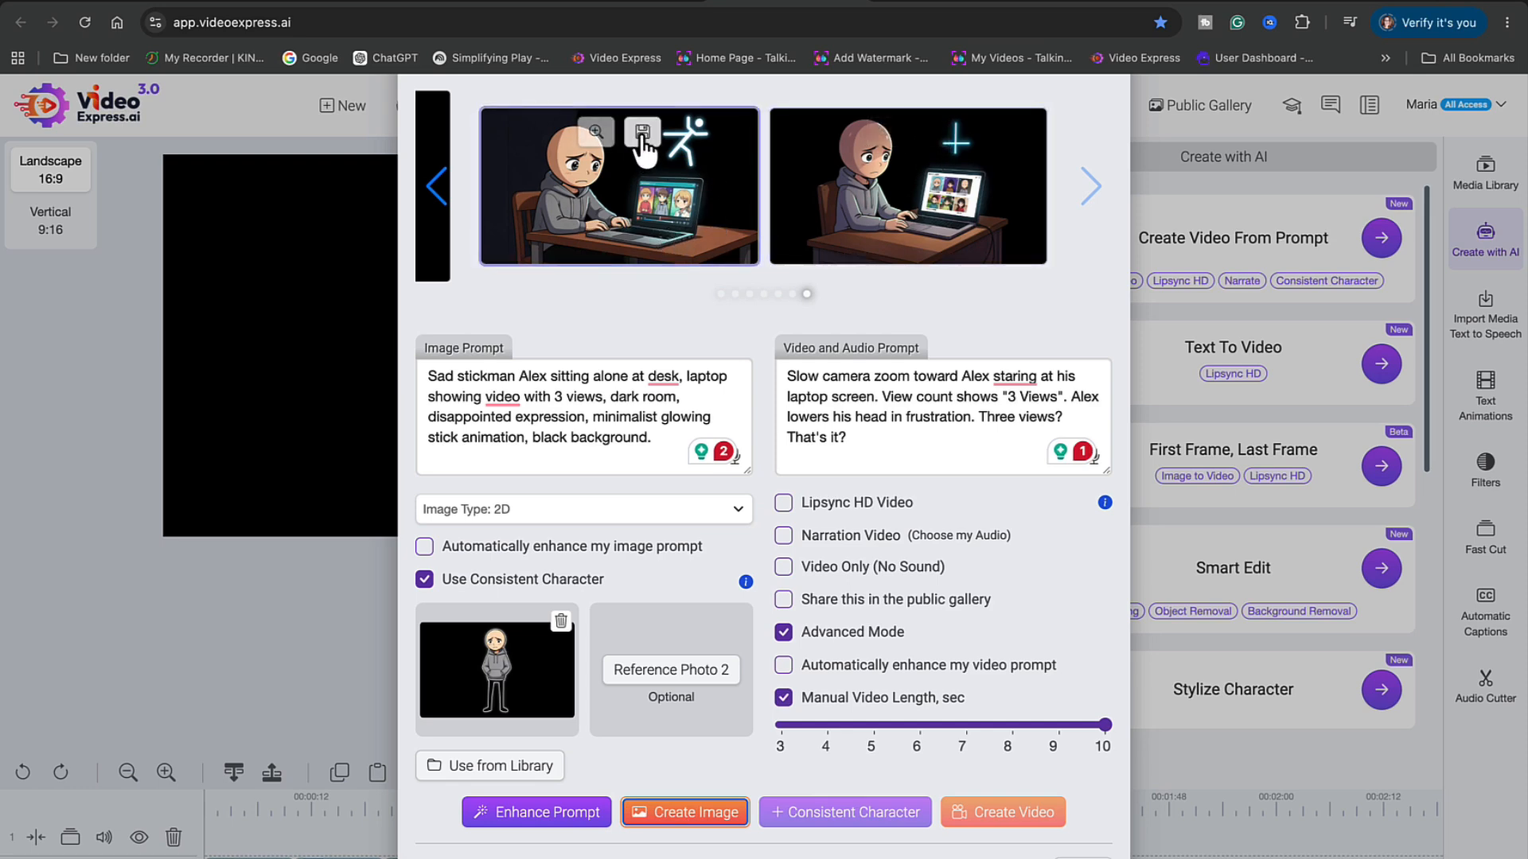
click(719, 238)
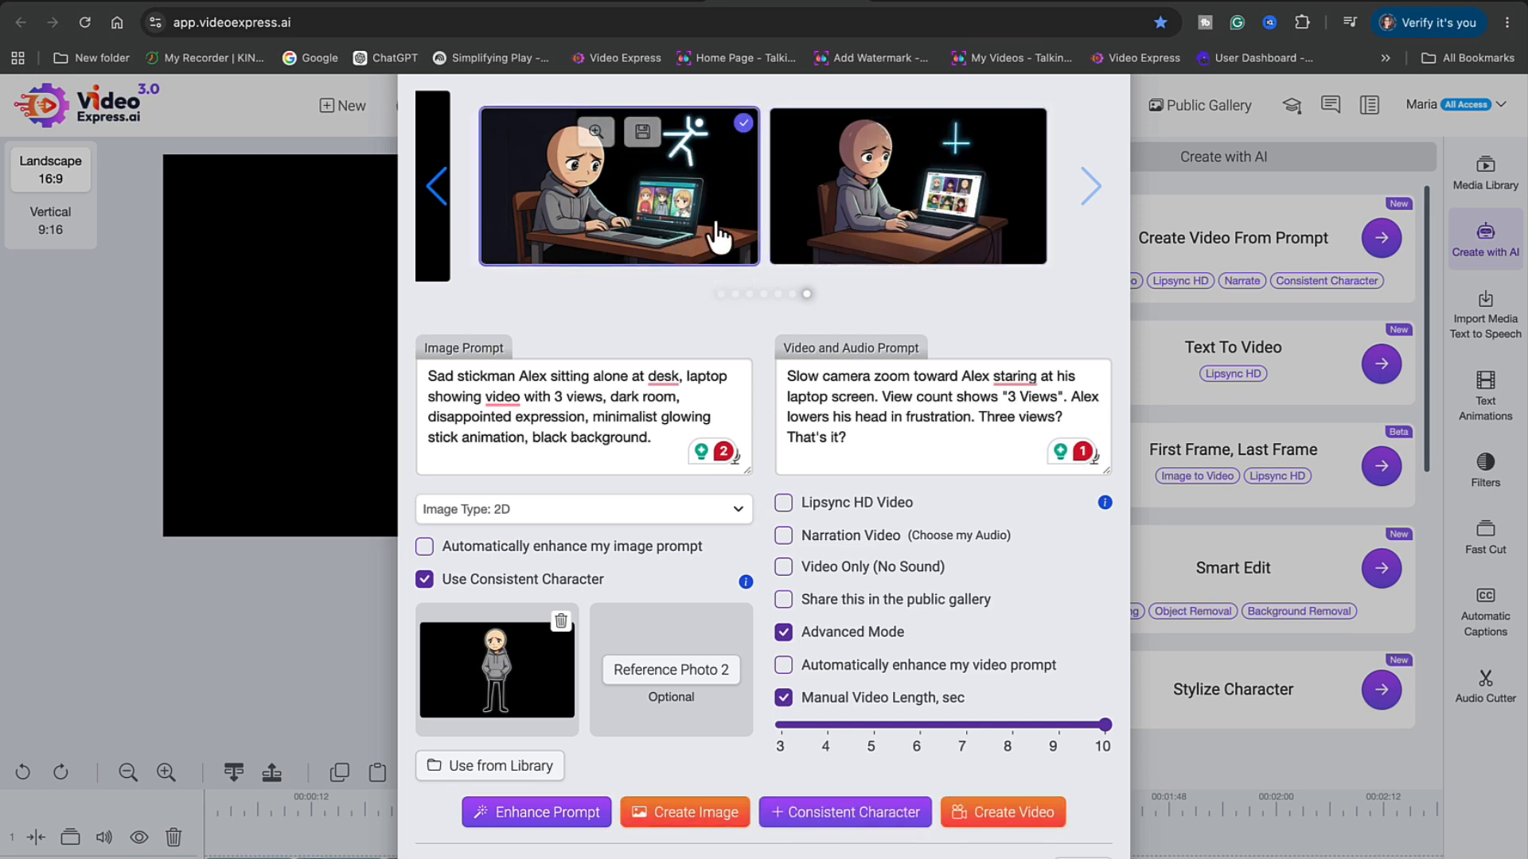
click(1013, 810)
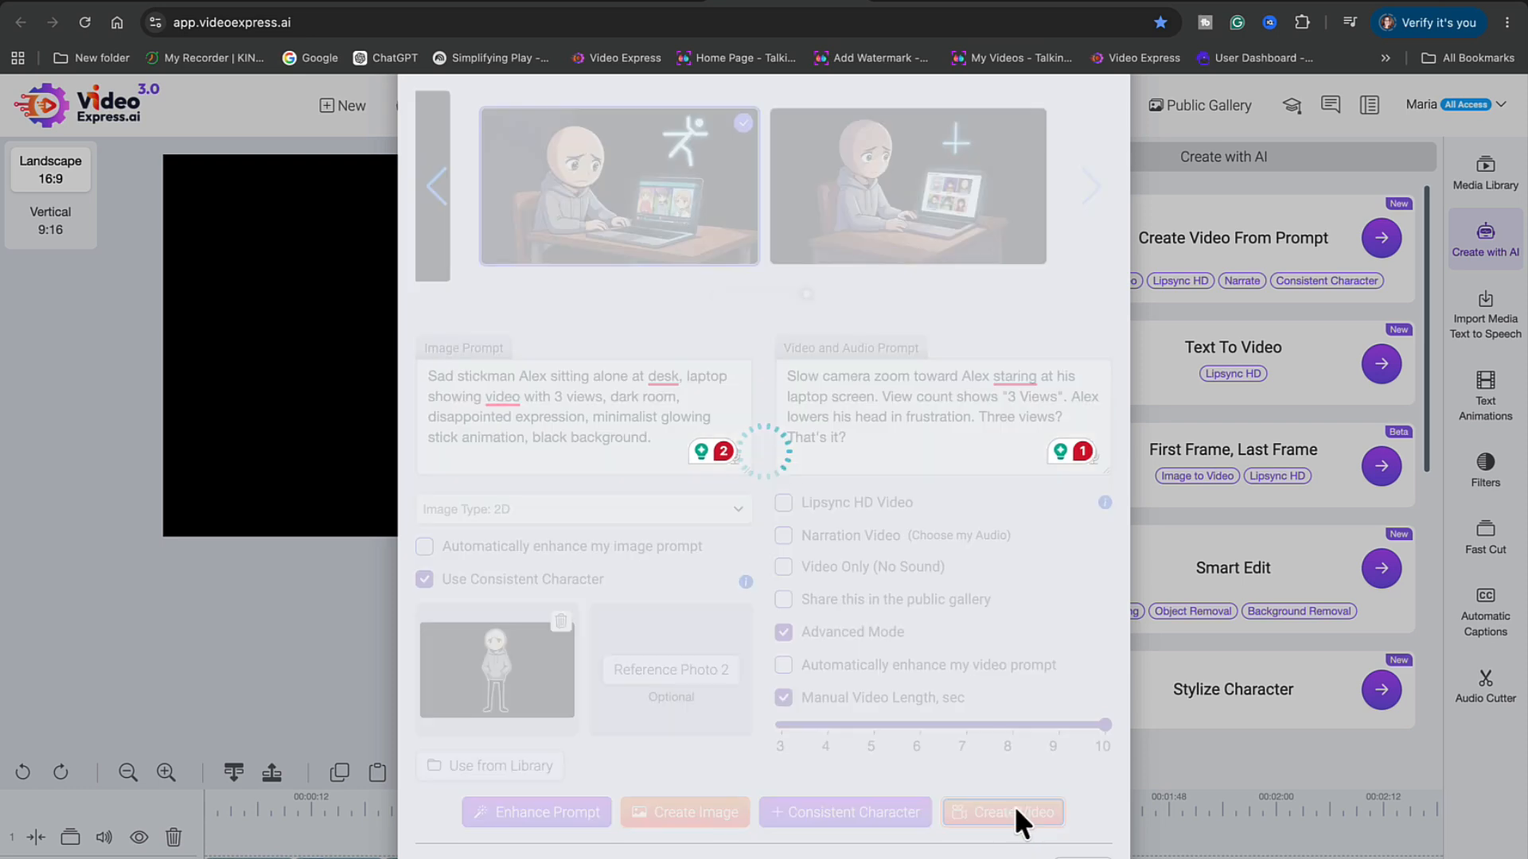
click(943, 239)
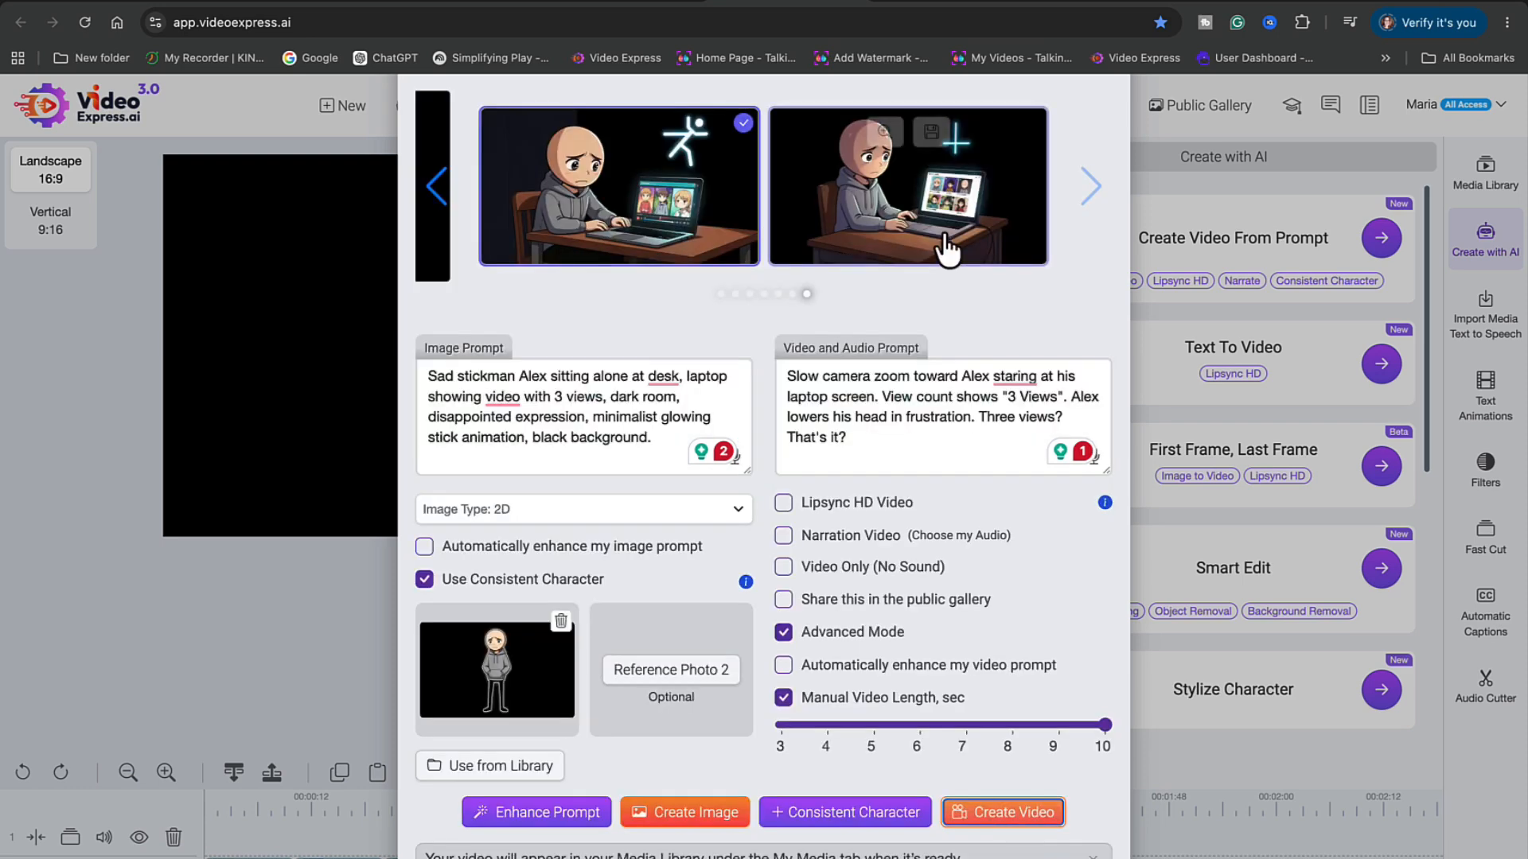
click(1004, 816)
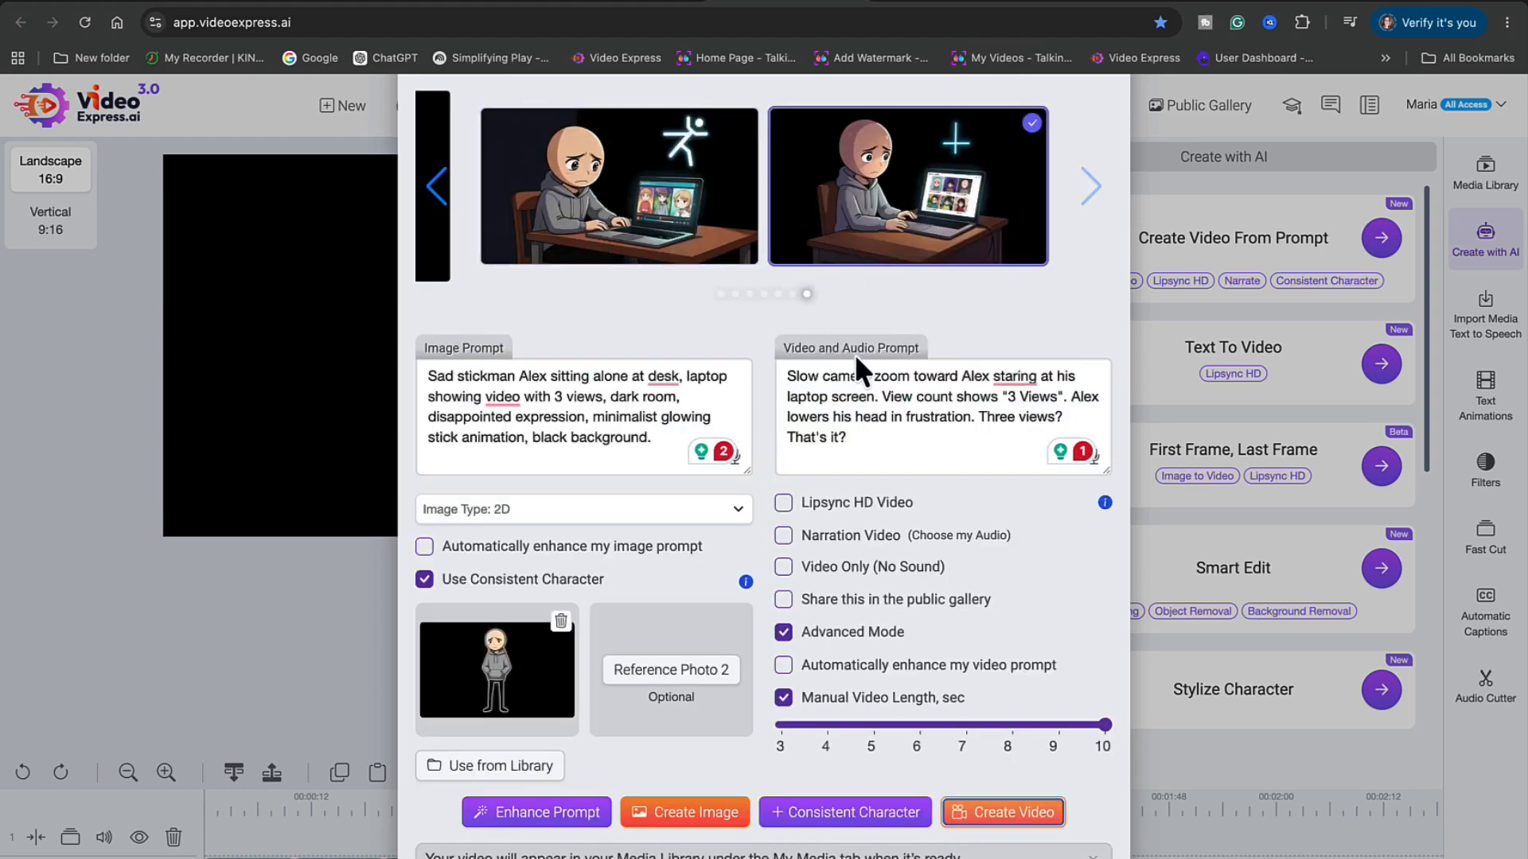
Select Scene 1's sound effects in ChatGPT: soft keyboard typing, light notification ping, quiet room ambience
click(347, 4)
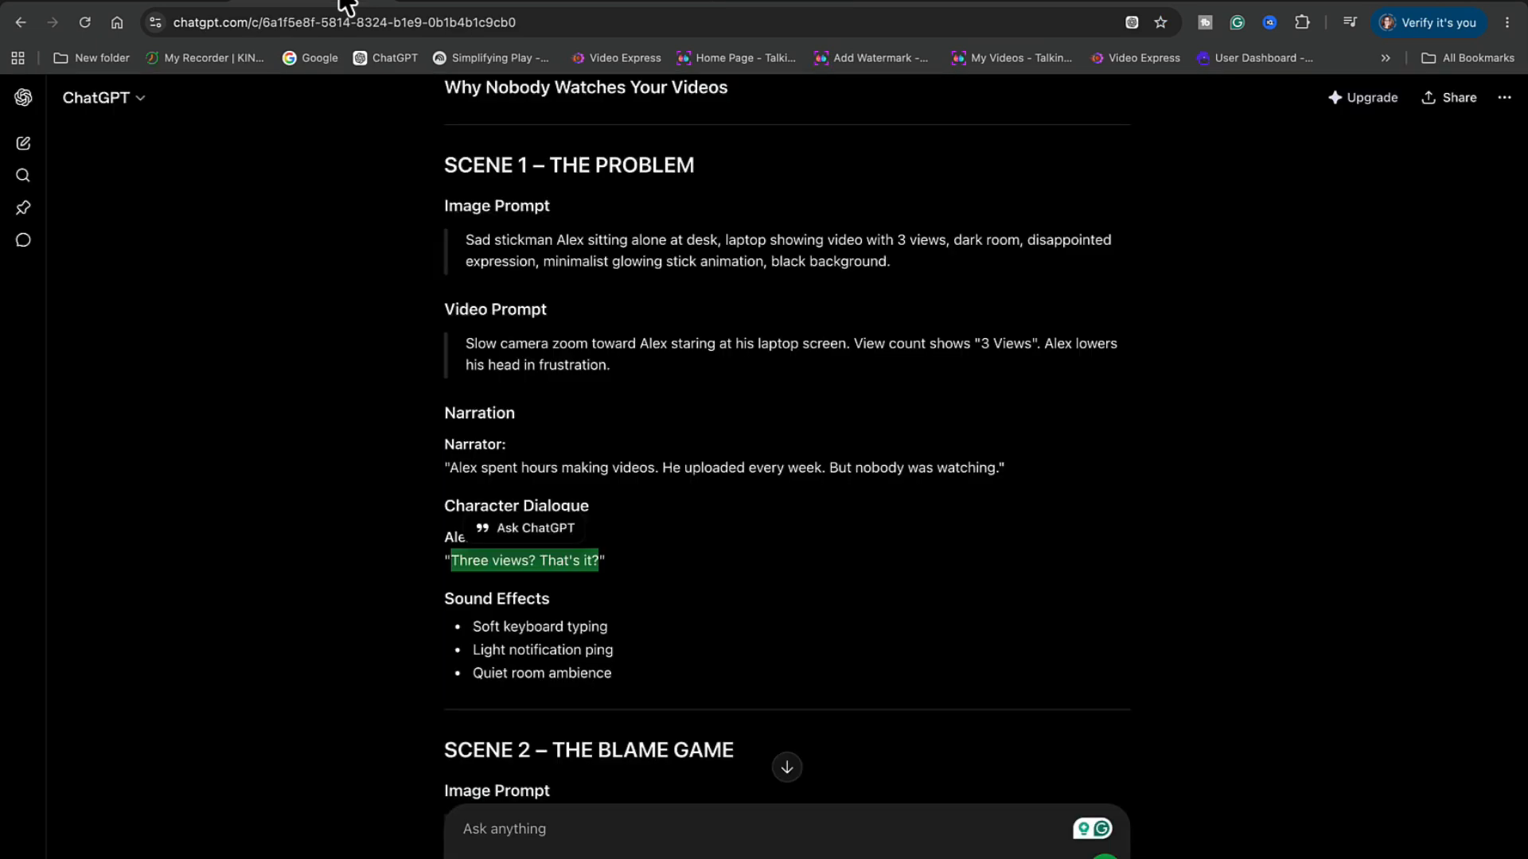
scroll(715, 589, down, 4)
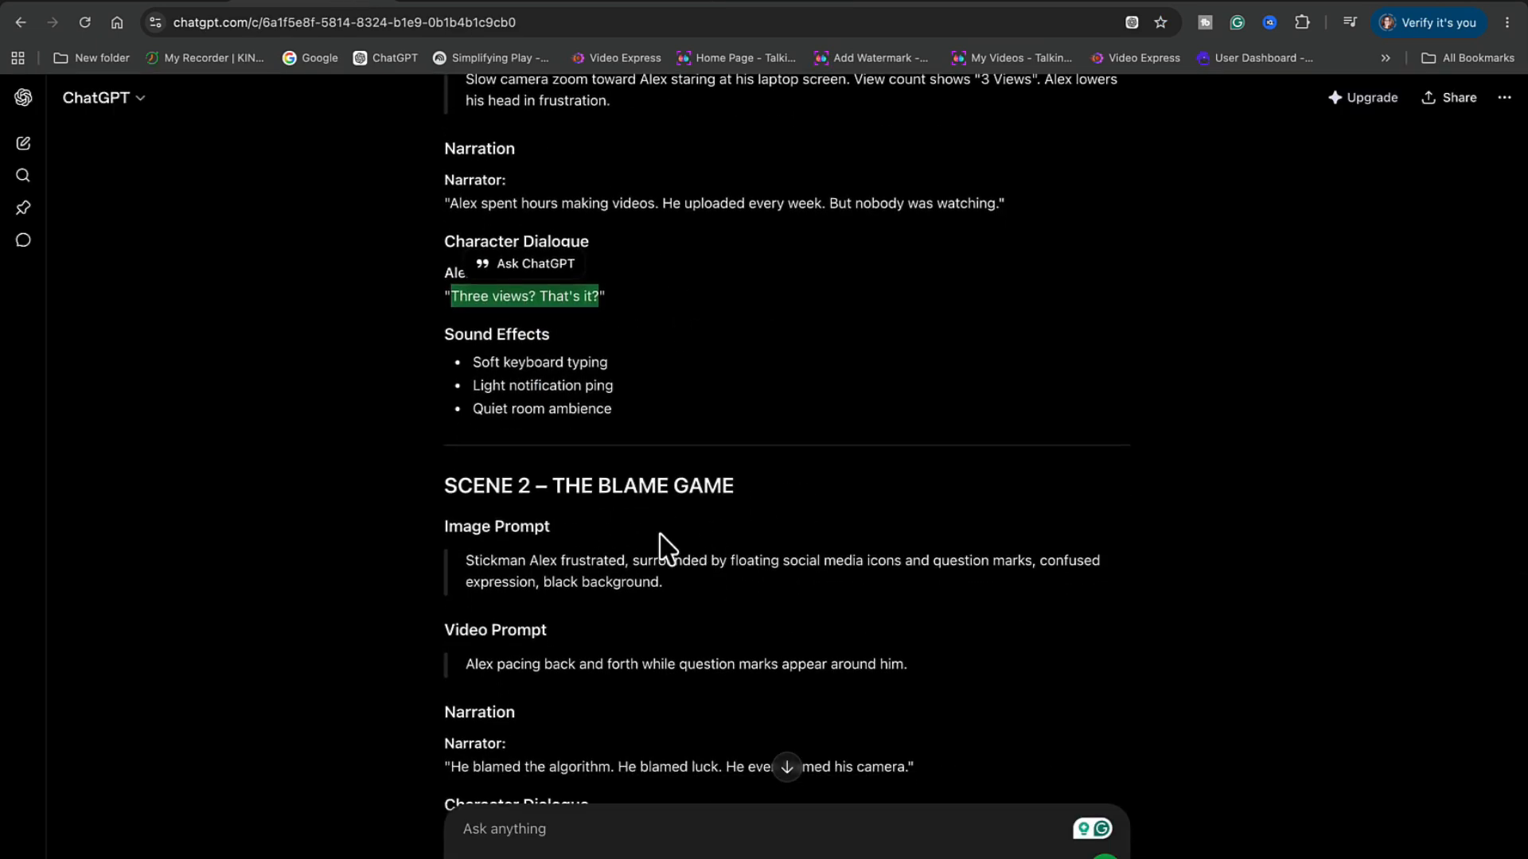
scroll(659, 549, up, 3)
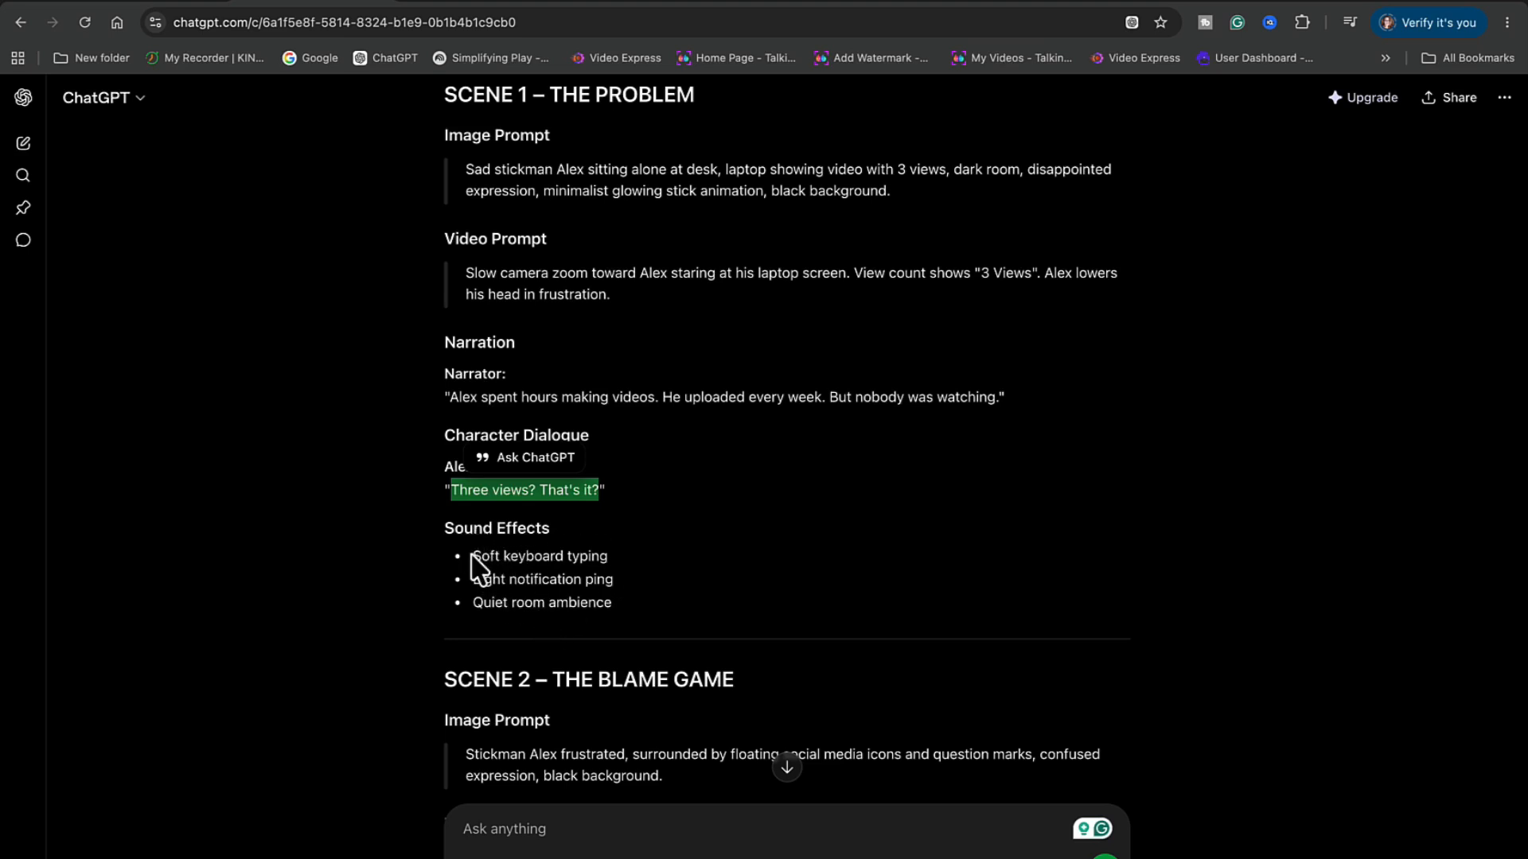
drag(471, 557, 616, 602)
key(ctrl+c)
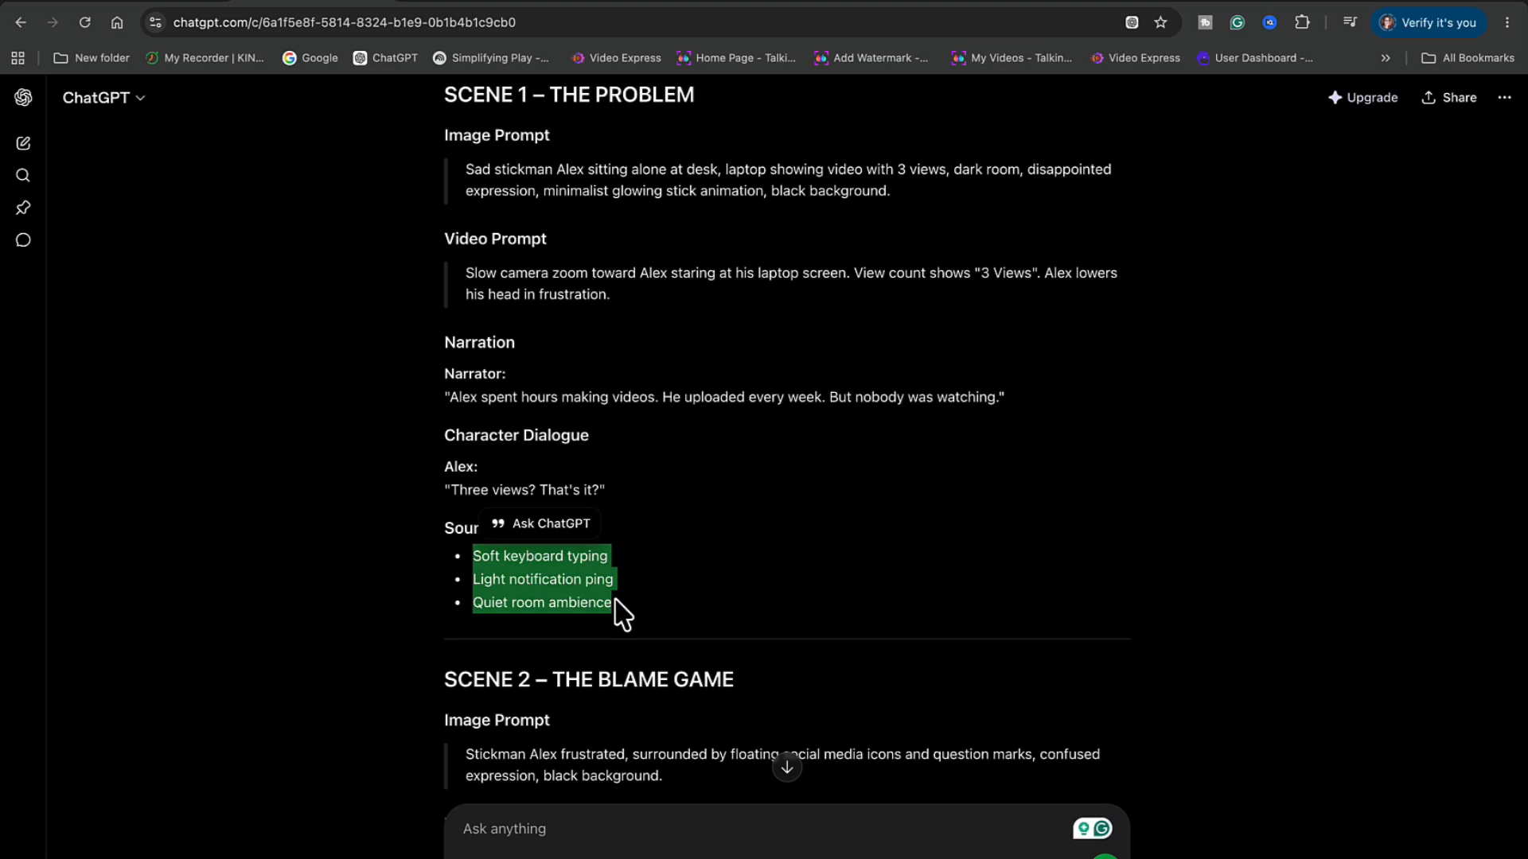
Append Scene 1's sound effects to the end of the video and audio prompt
click(766, 4)
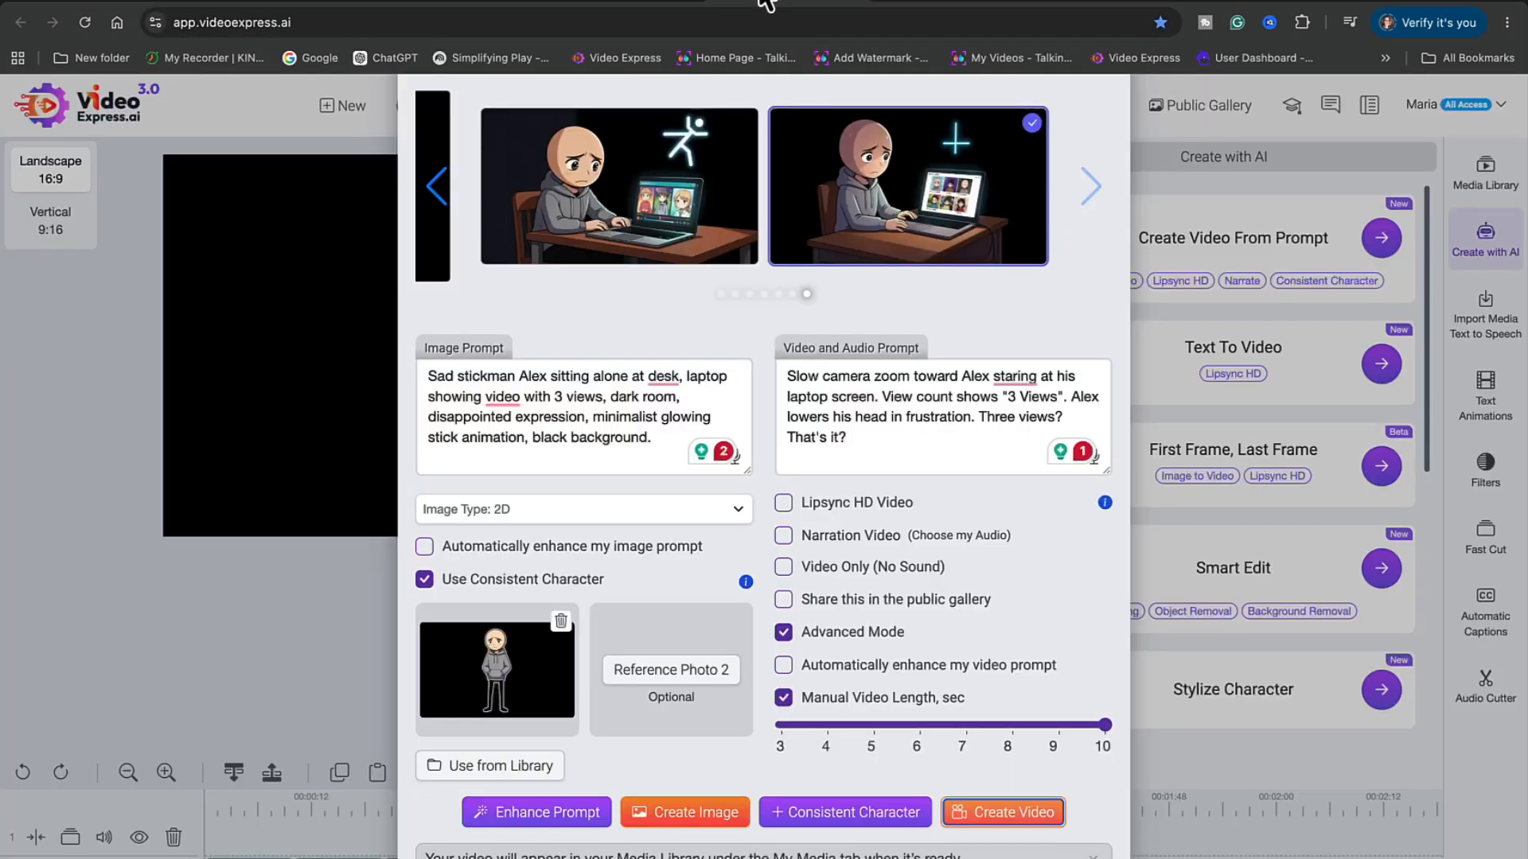
click(888, 434)
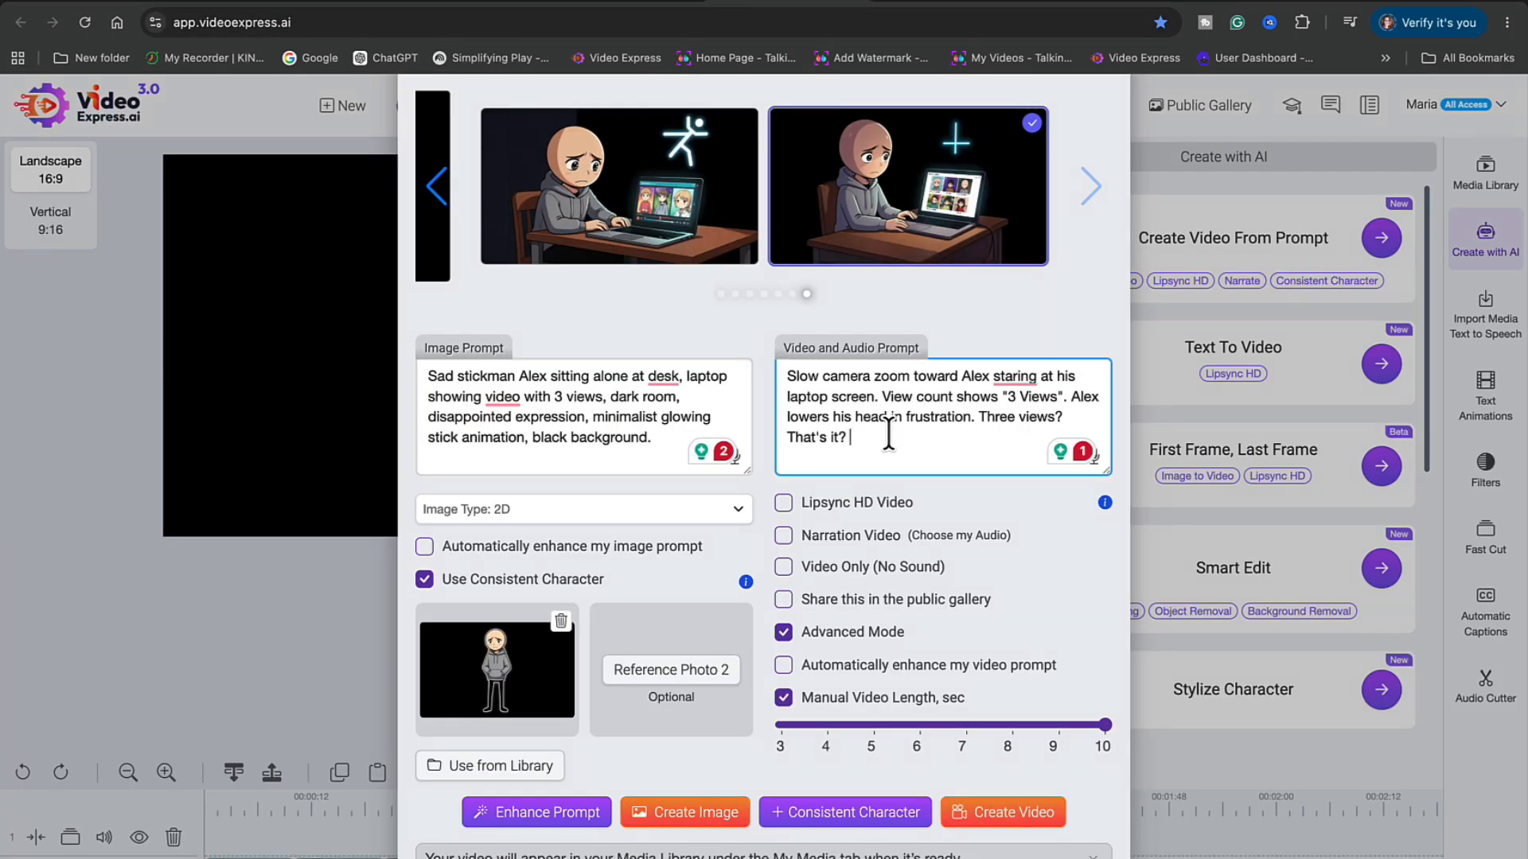
key(ctrl+v)
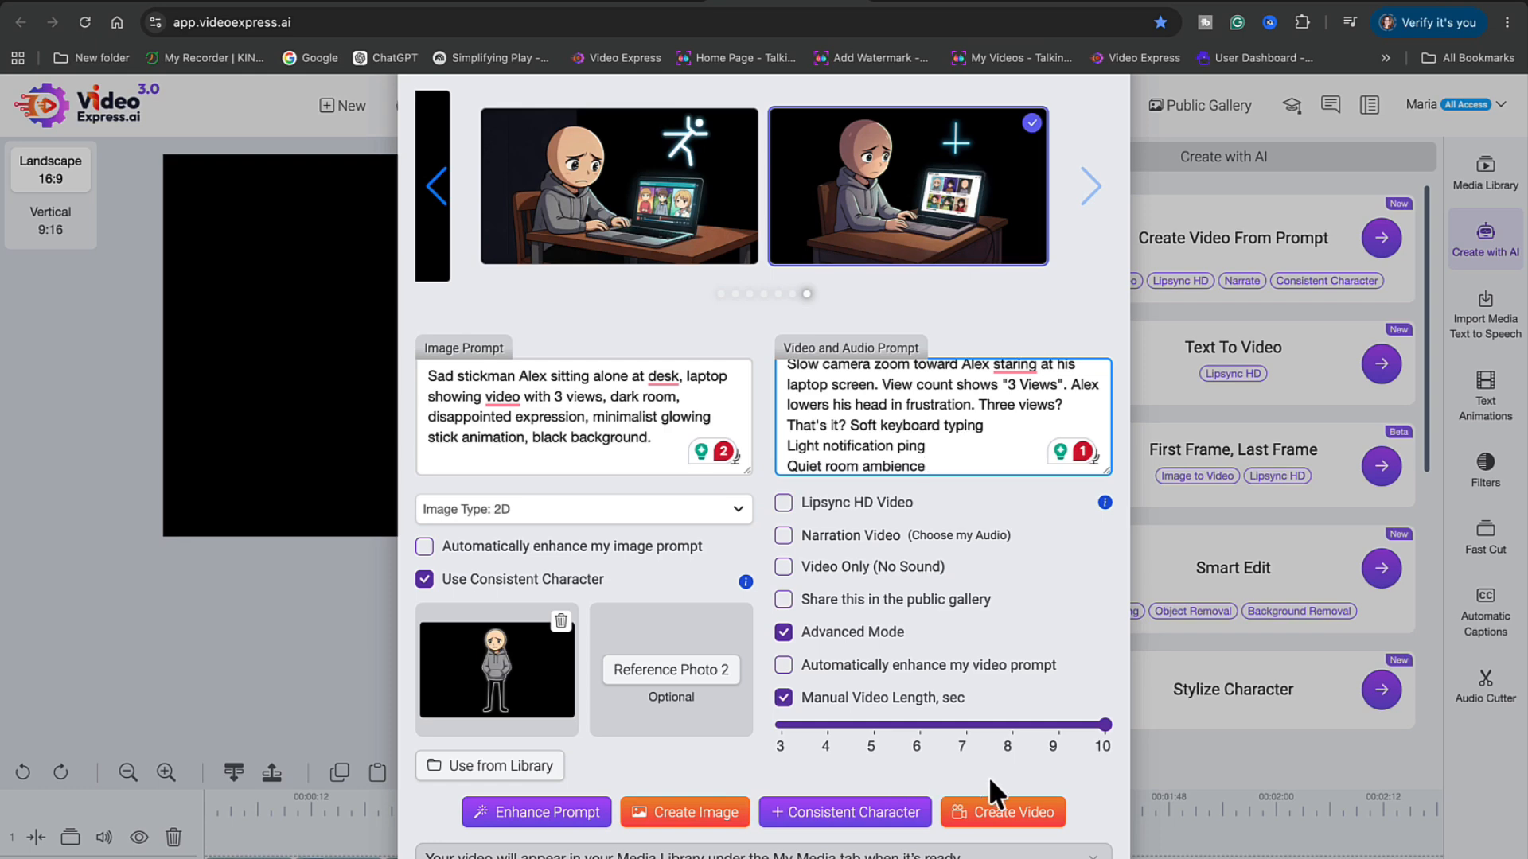
Generate new images and queue a video from each of the two images
click(704, 812)
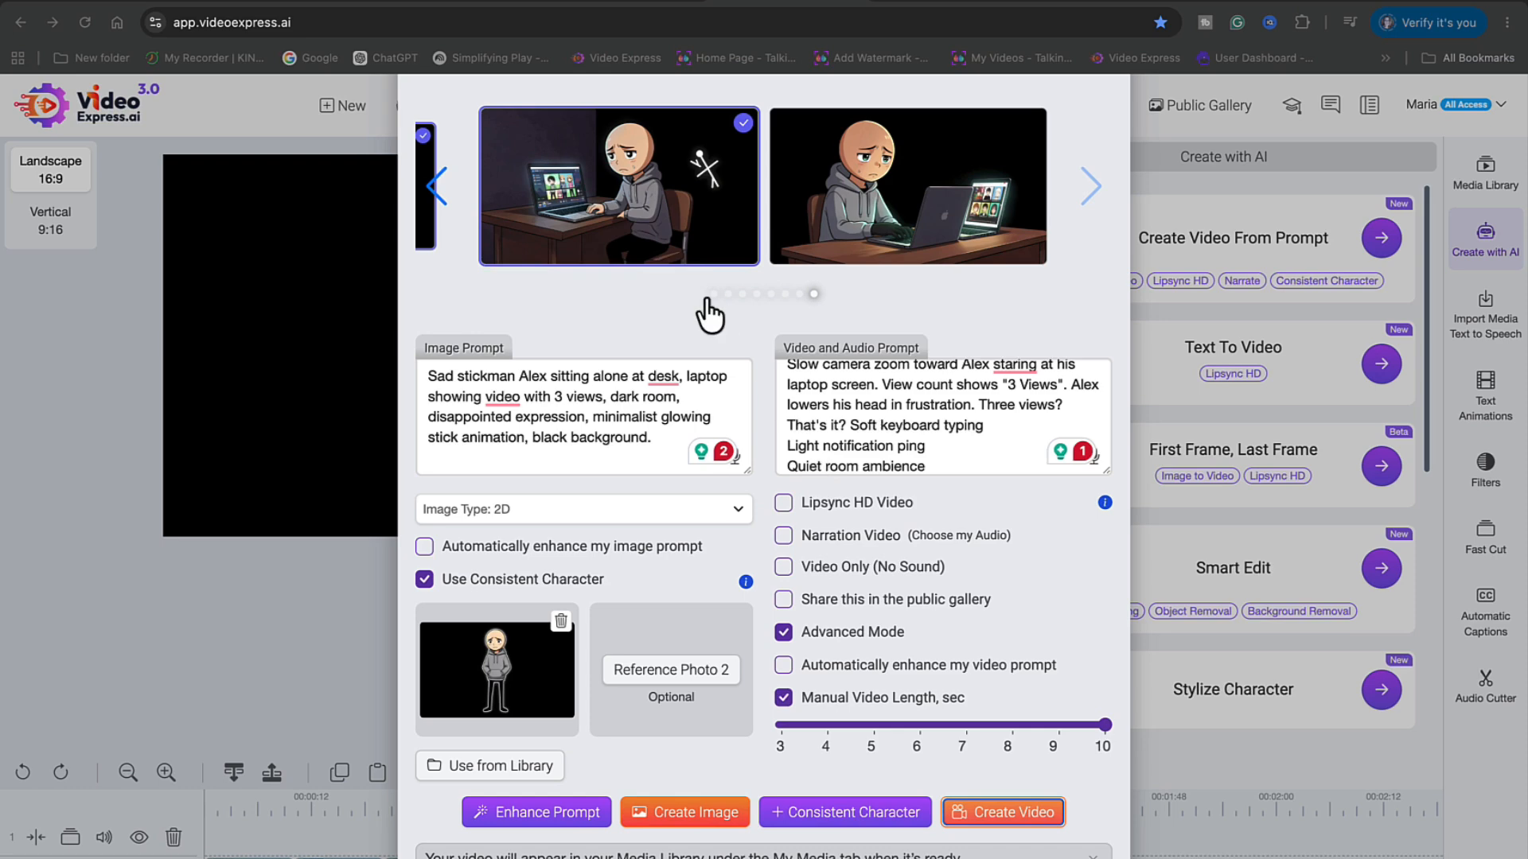
mouse_move(672, 235)
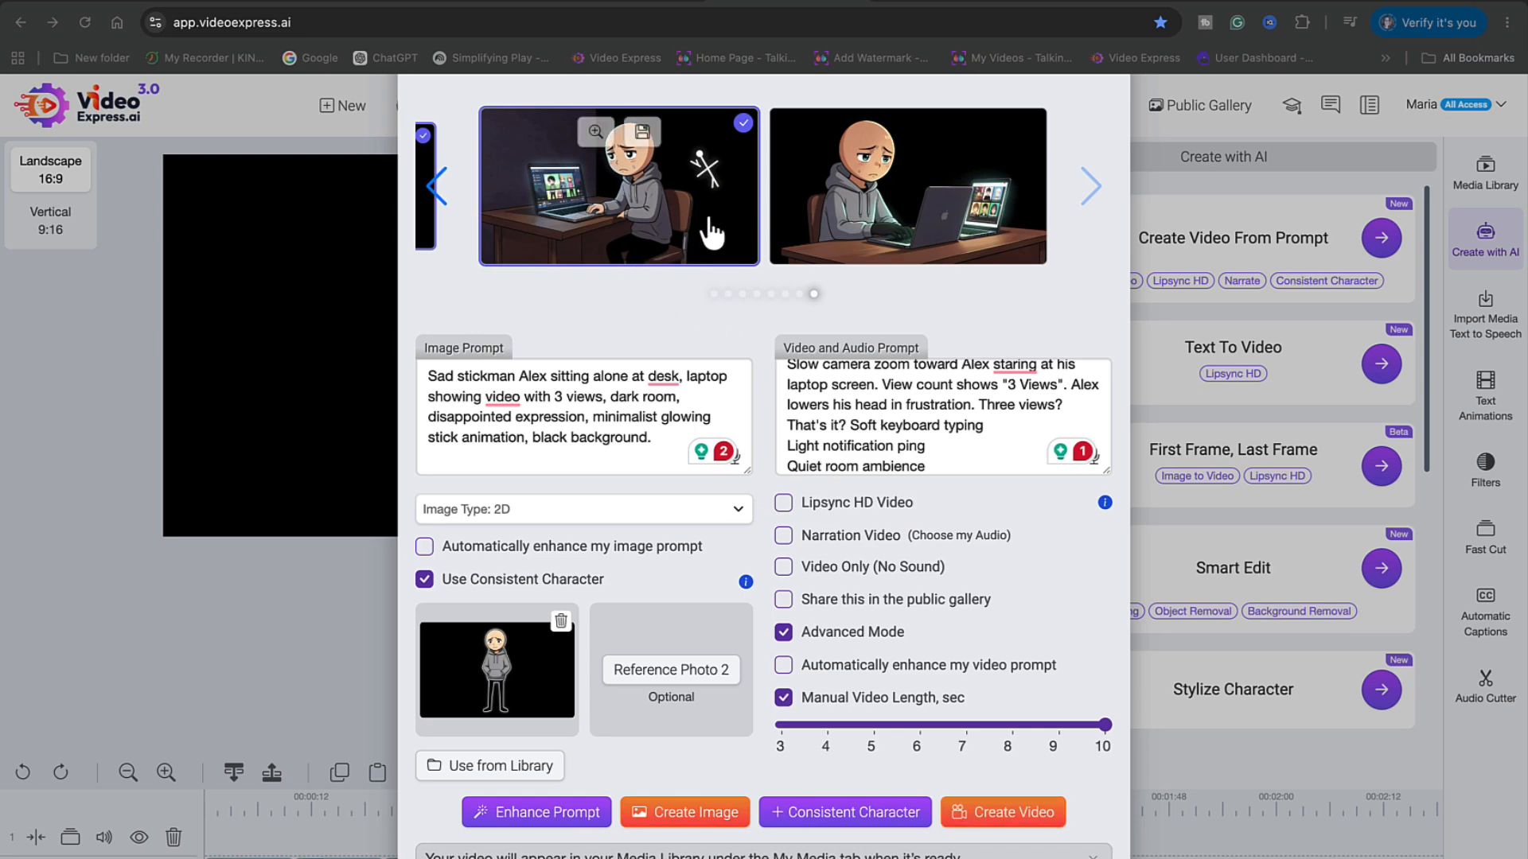
click(1014, 812)
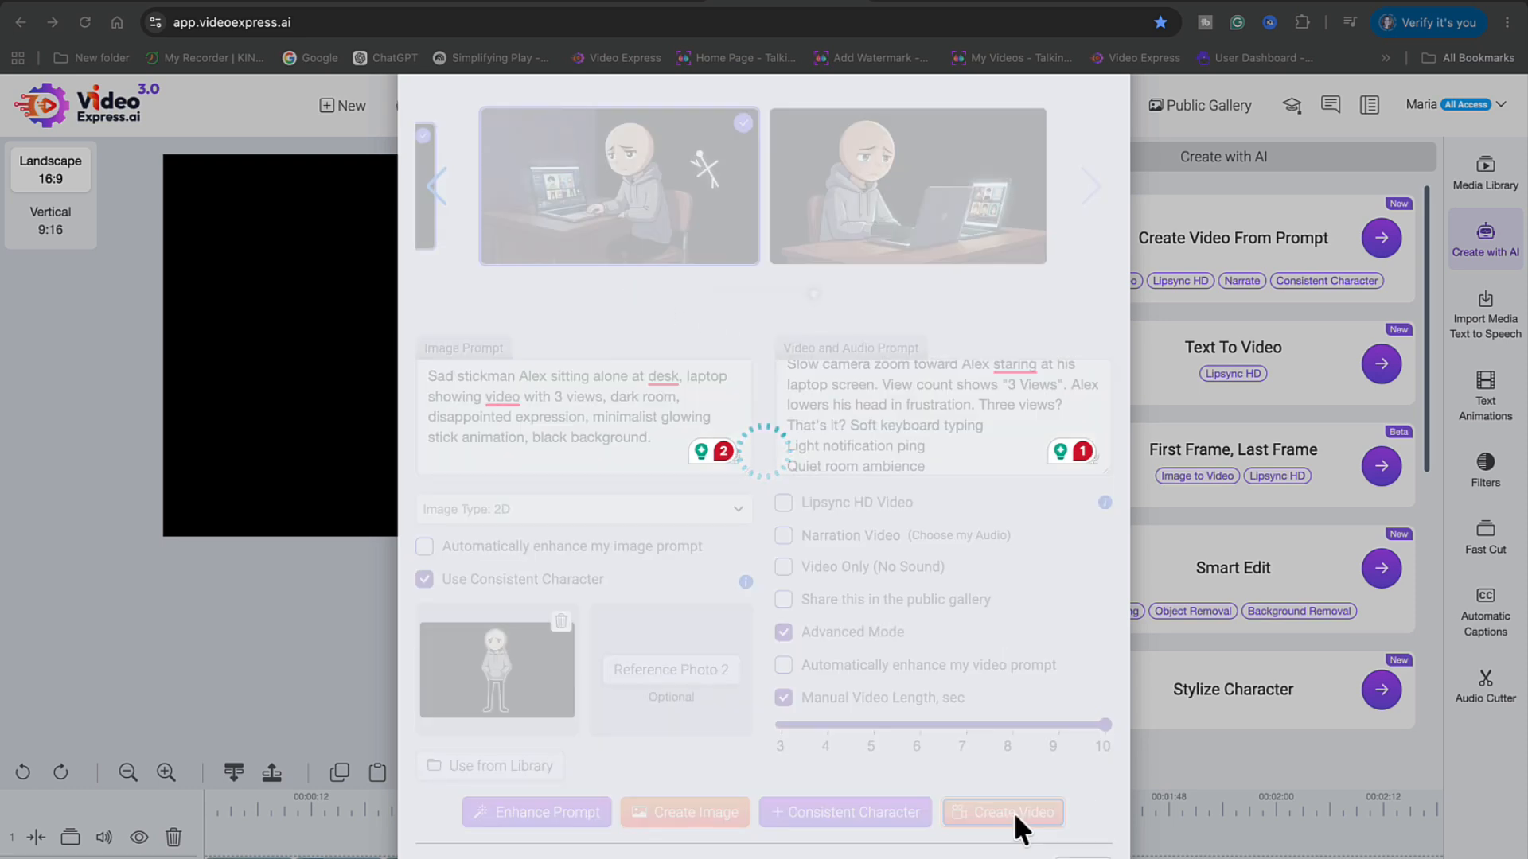
click(974, 163)
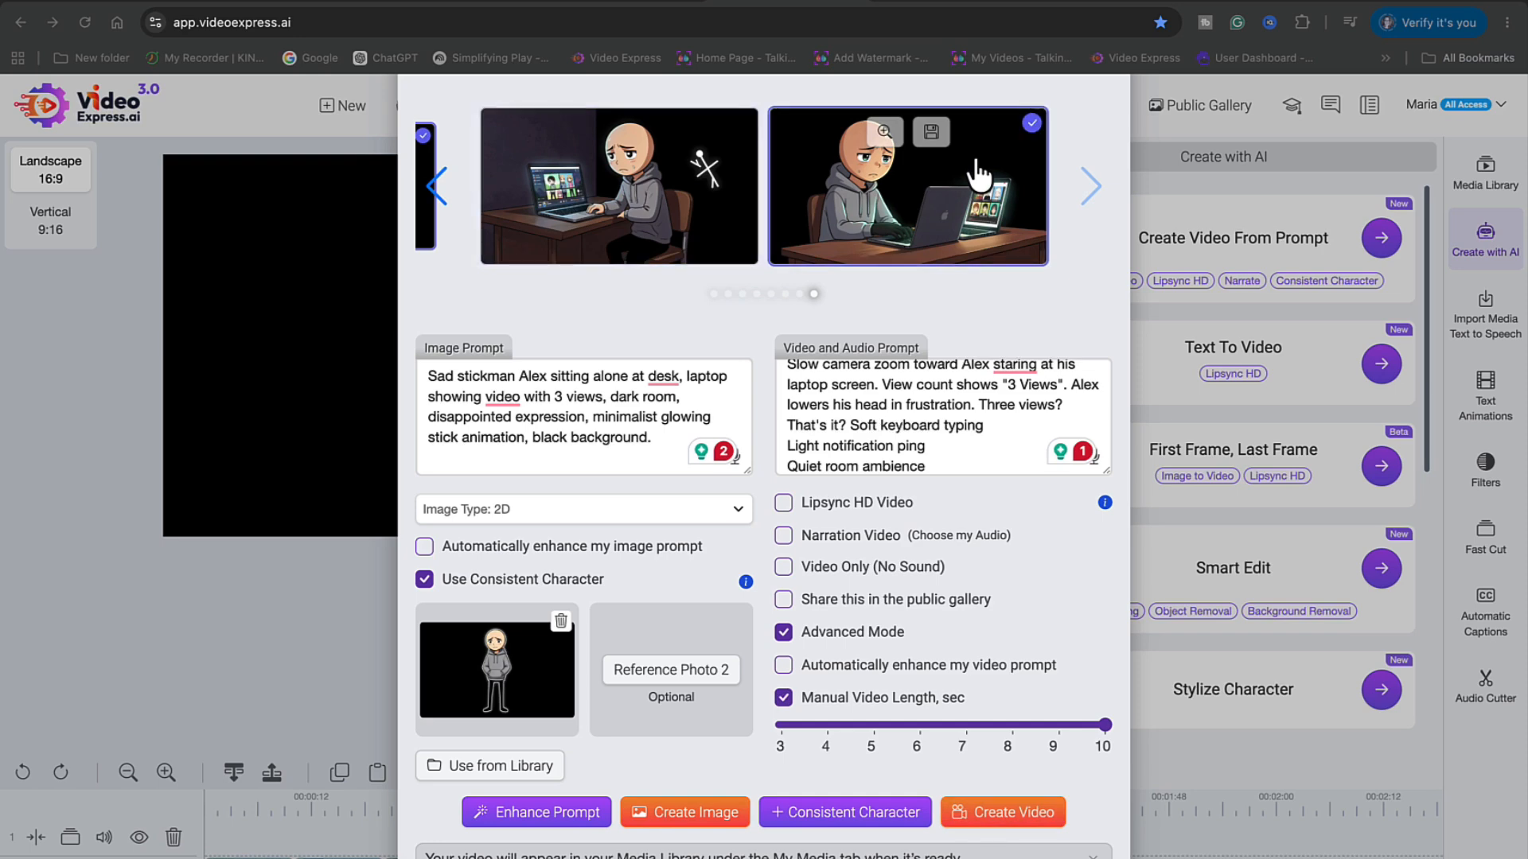
click(984, 815)
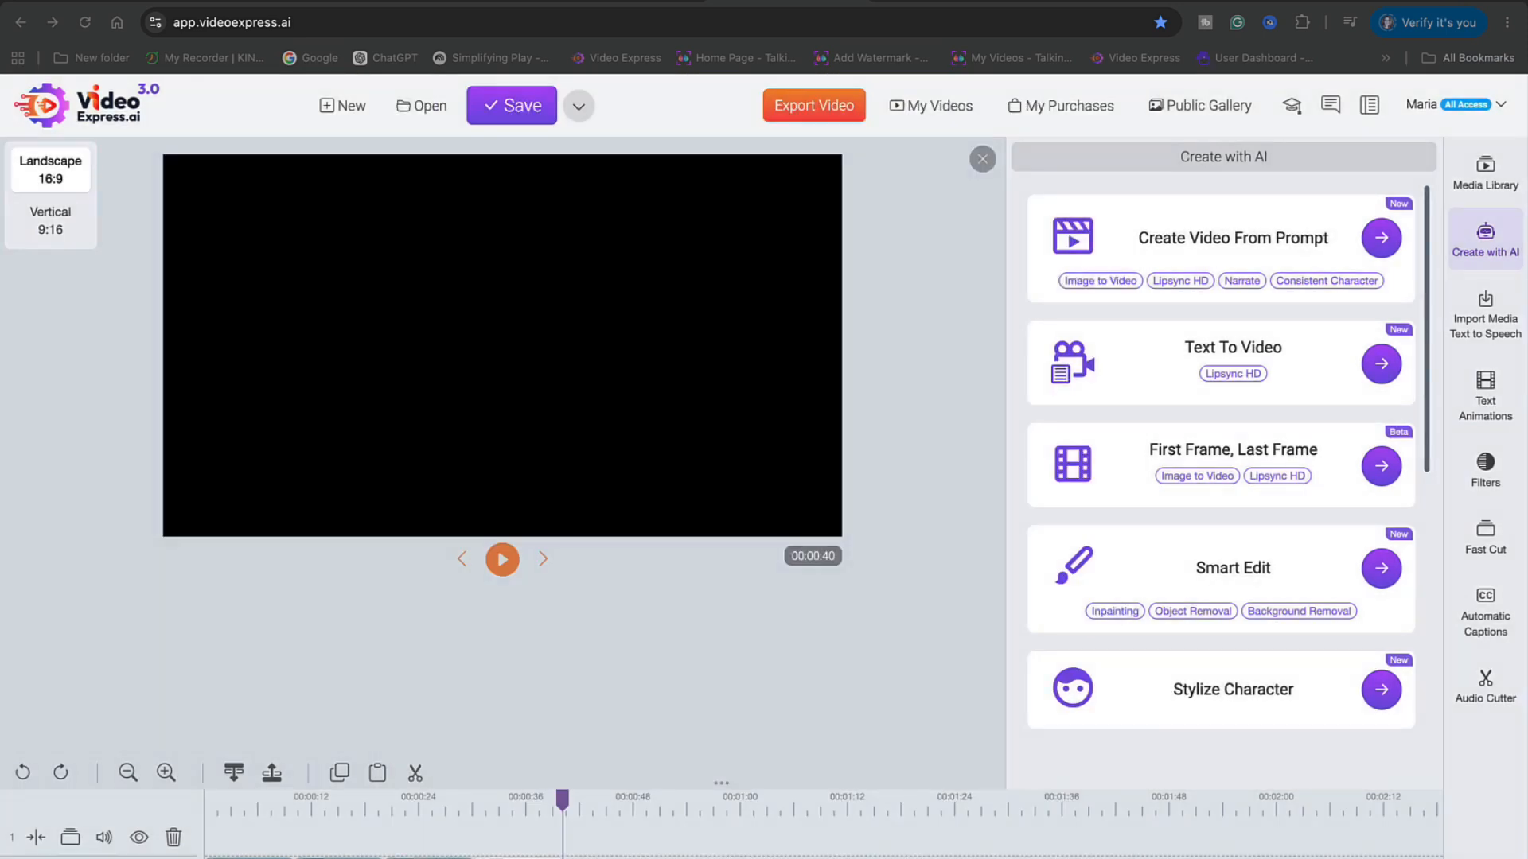
Open My AI Videos in the Media Library and play the first finished Scene 1 clip
click(1488, 188)
scroll(1320, 566, down, 5)
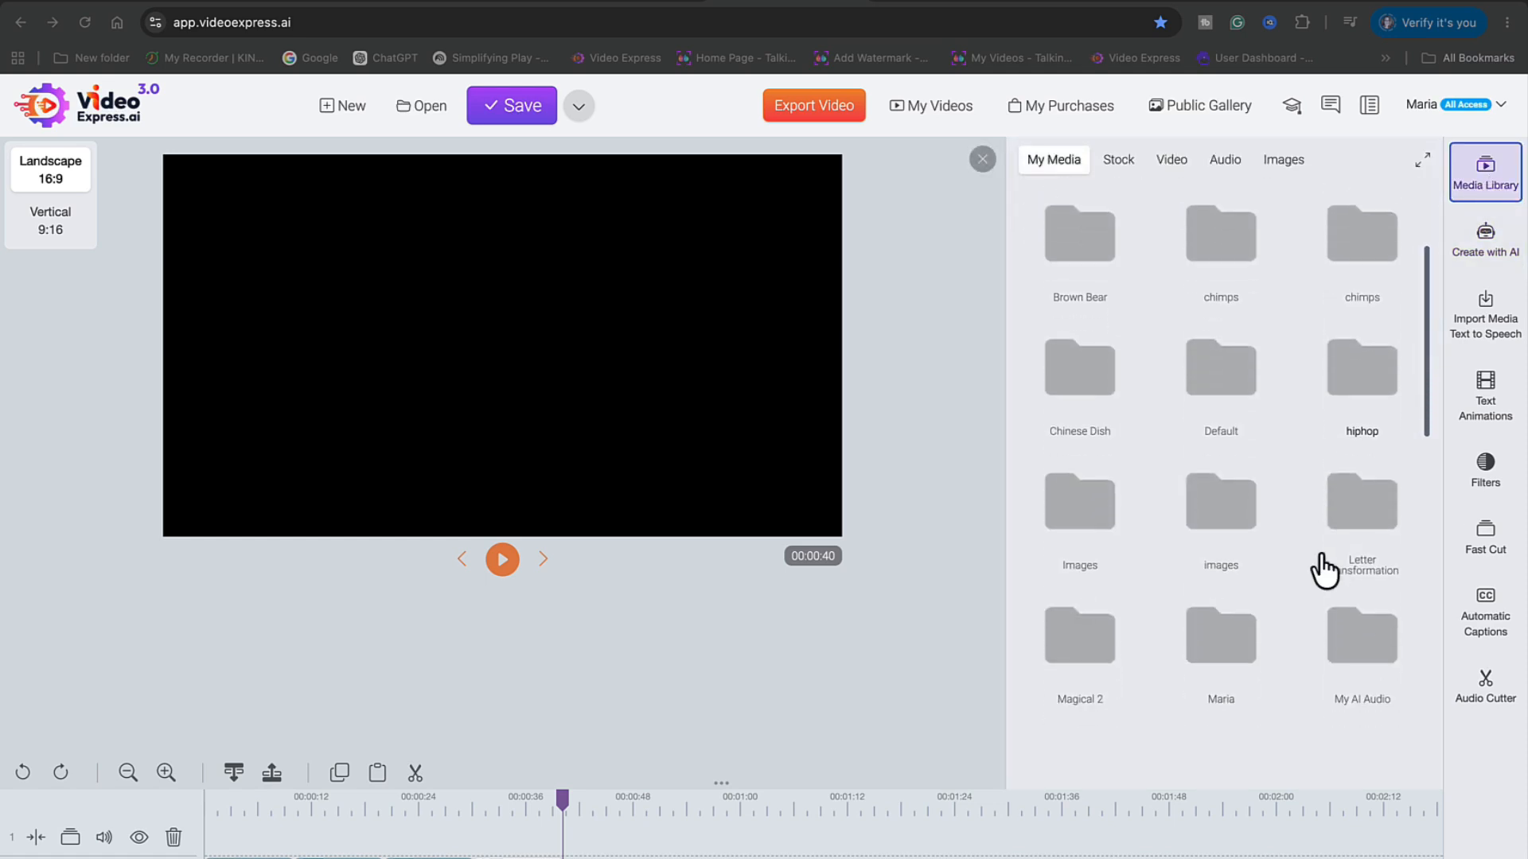
scroll(1324, 569, down, 1)
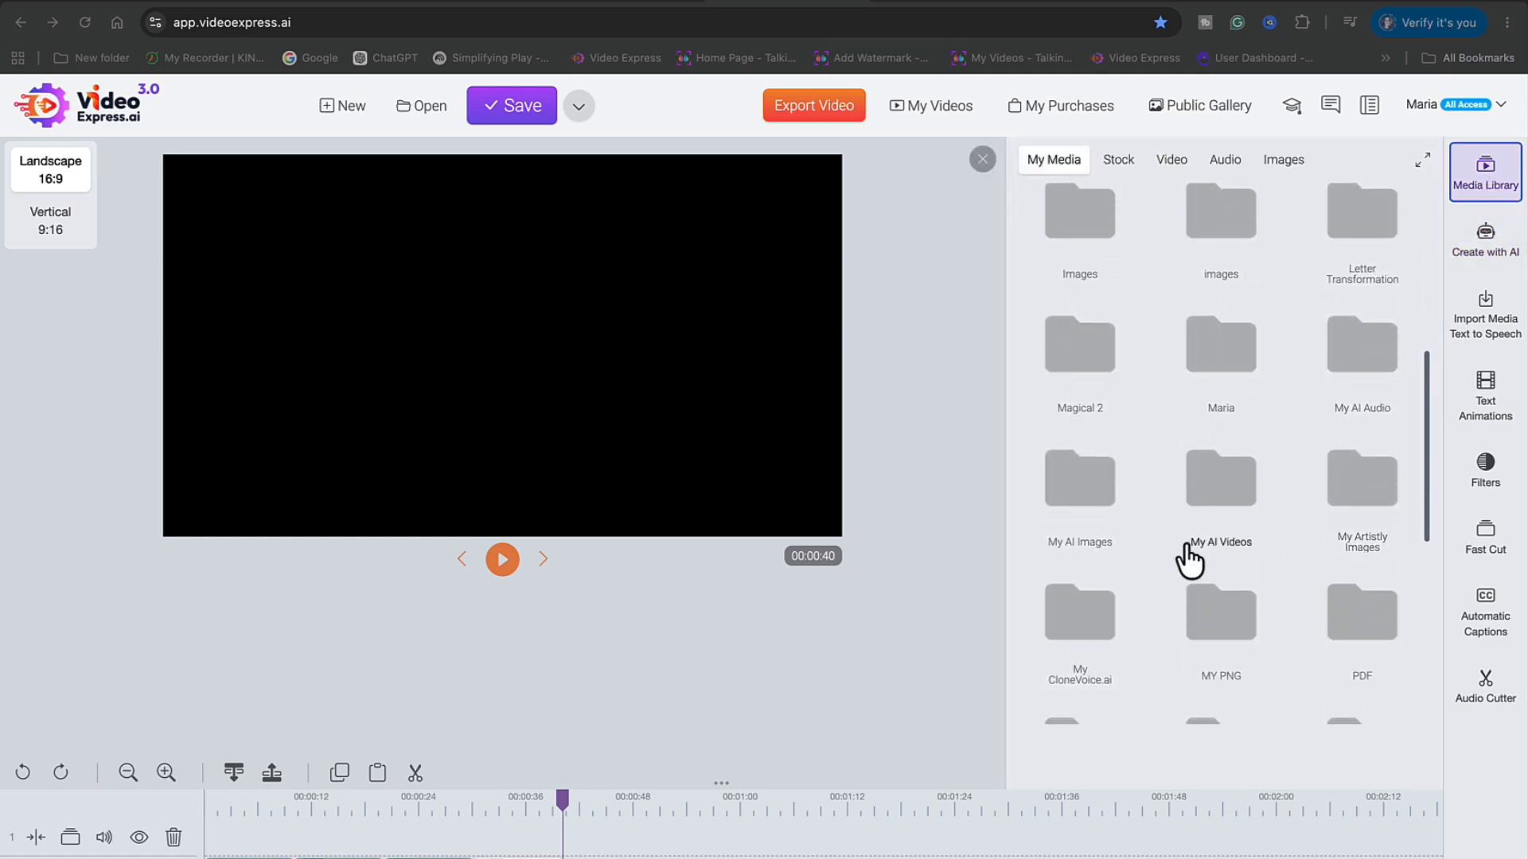
click(1220, 489)
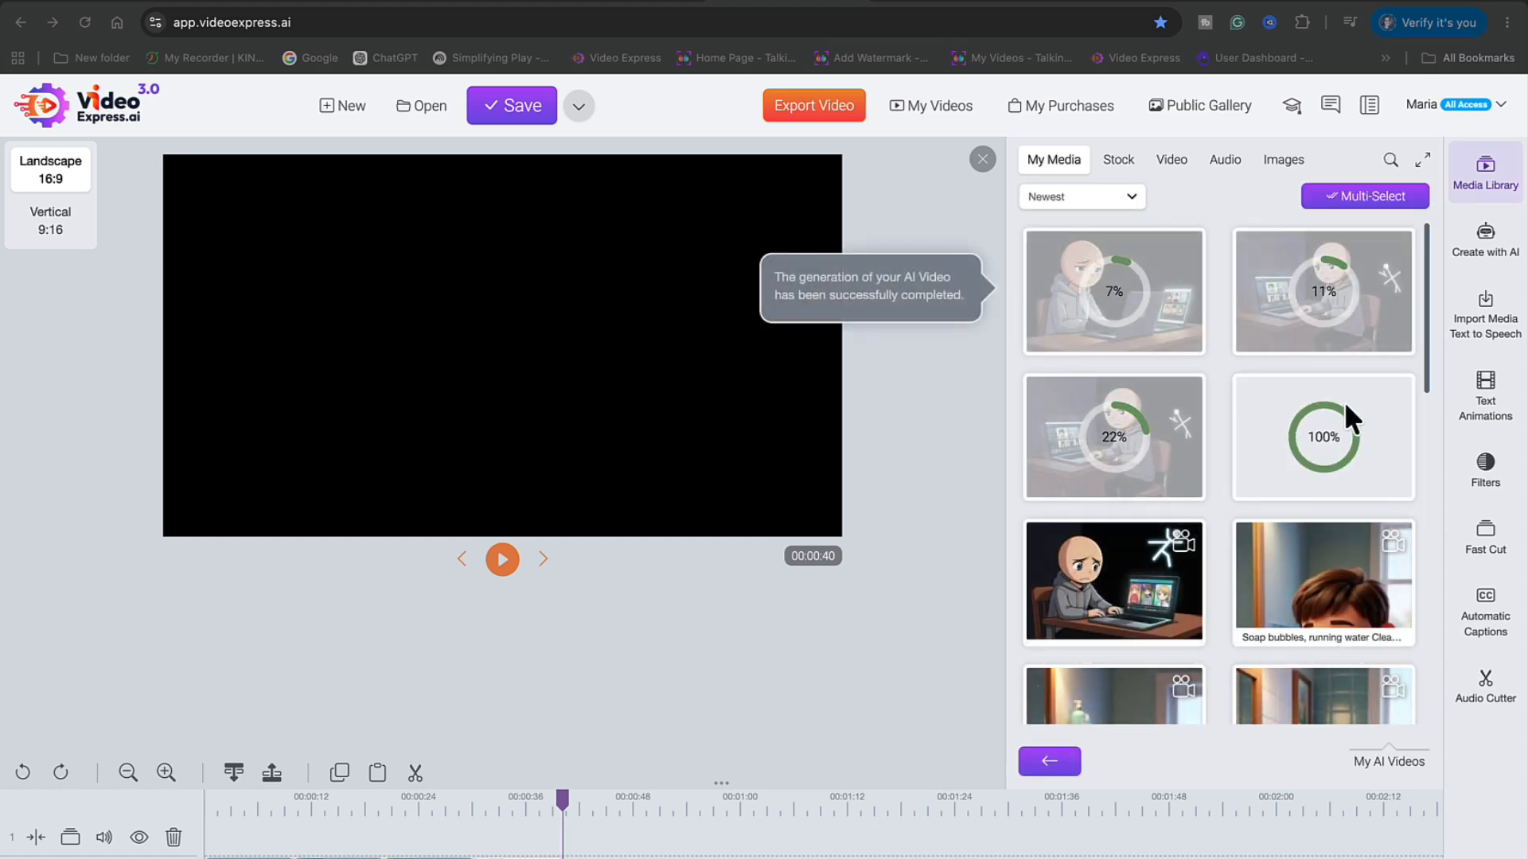
scroll(1246, 625, down, 1)
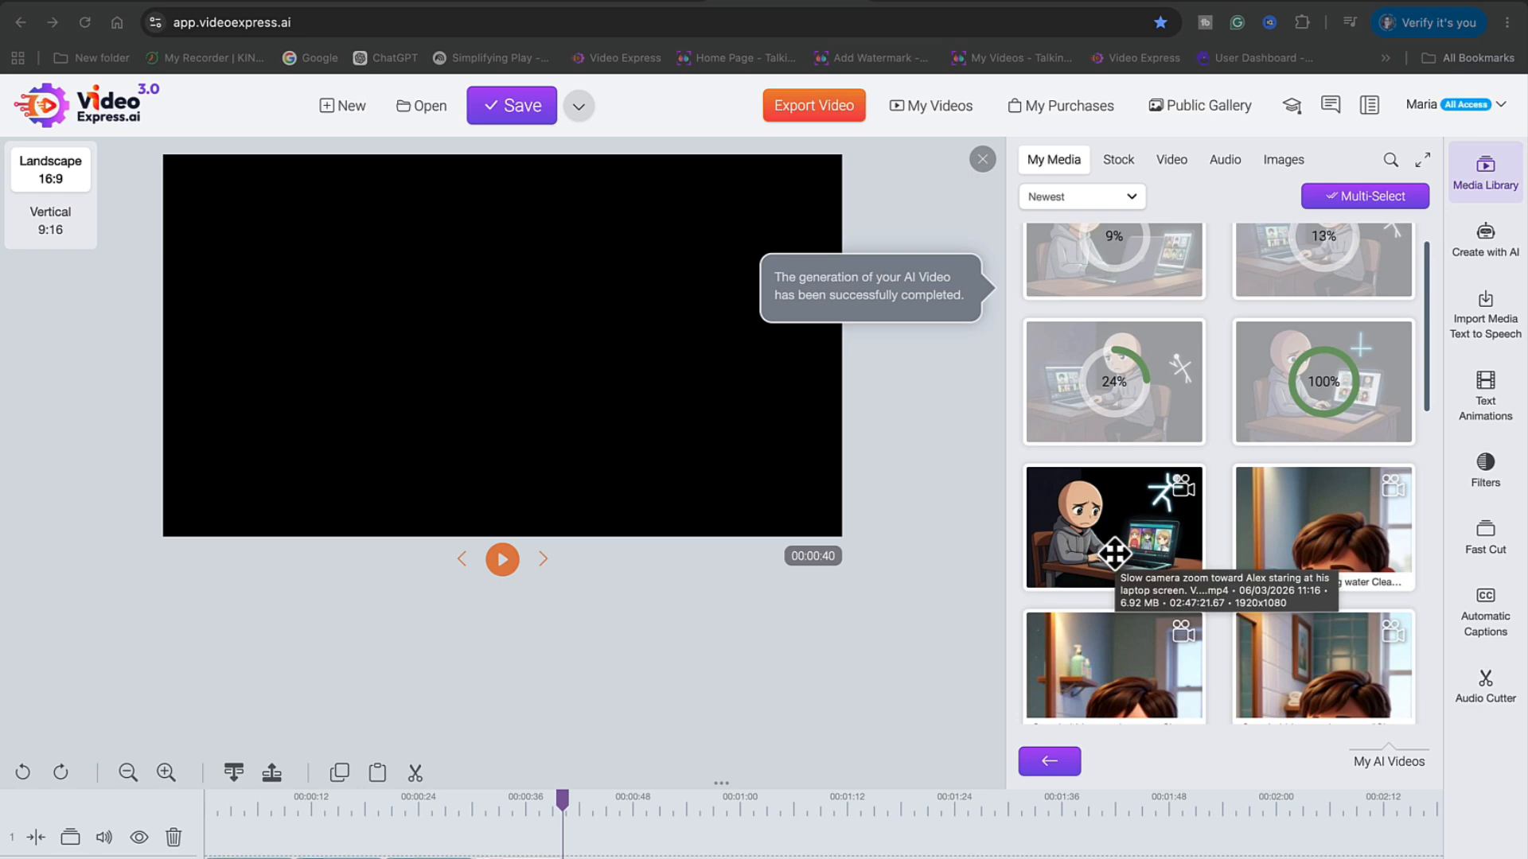
right_click(1113, 557)
click(1143, 518)
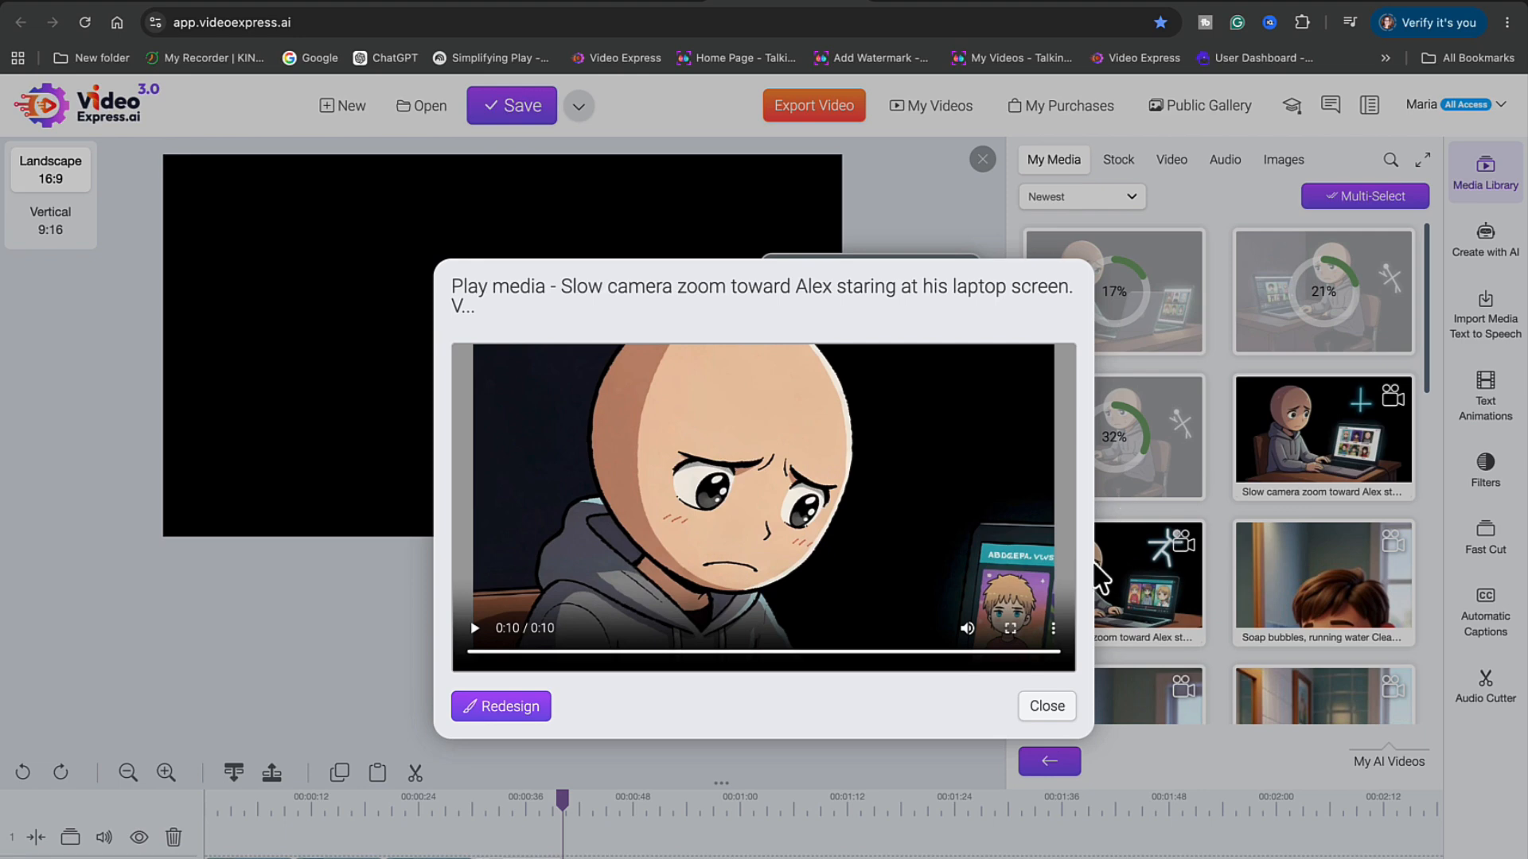
click(1035, 718)
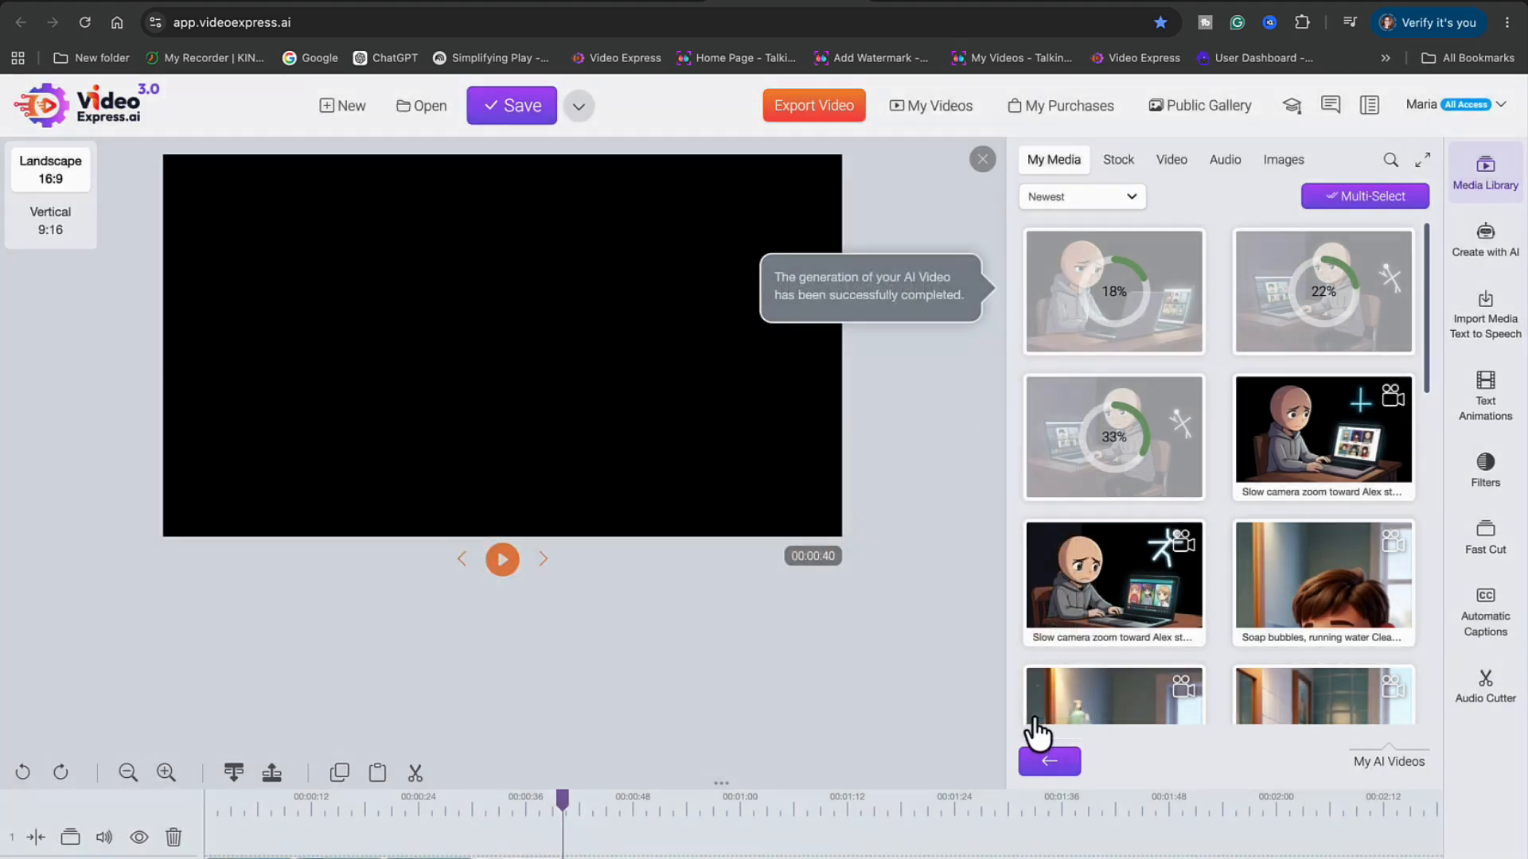
Preview the Slow camera zoom clip, scrubbing to its middle and back near the start
right_click(1333, 446)
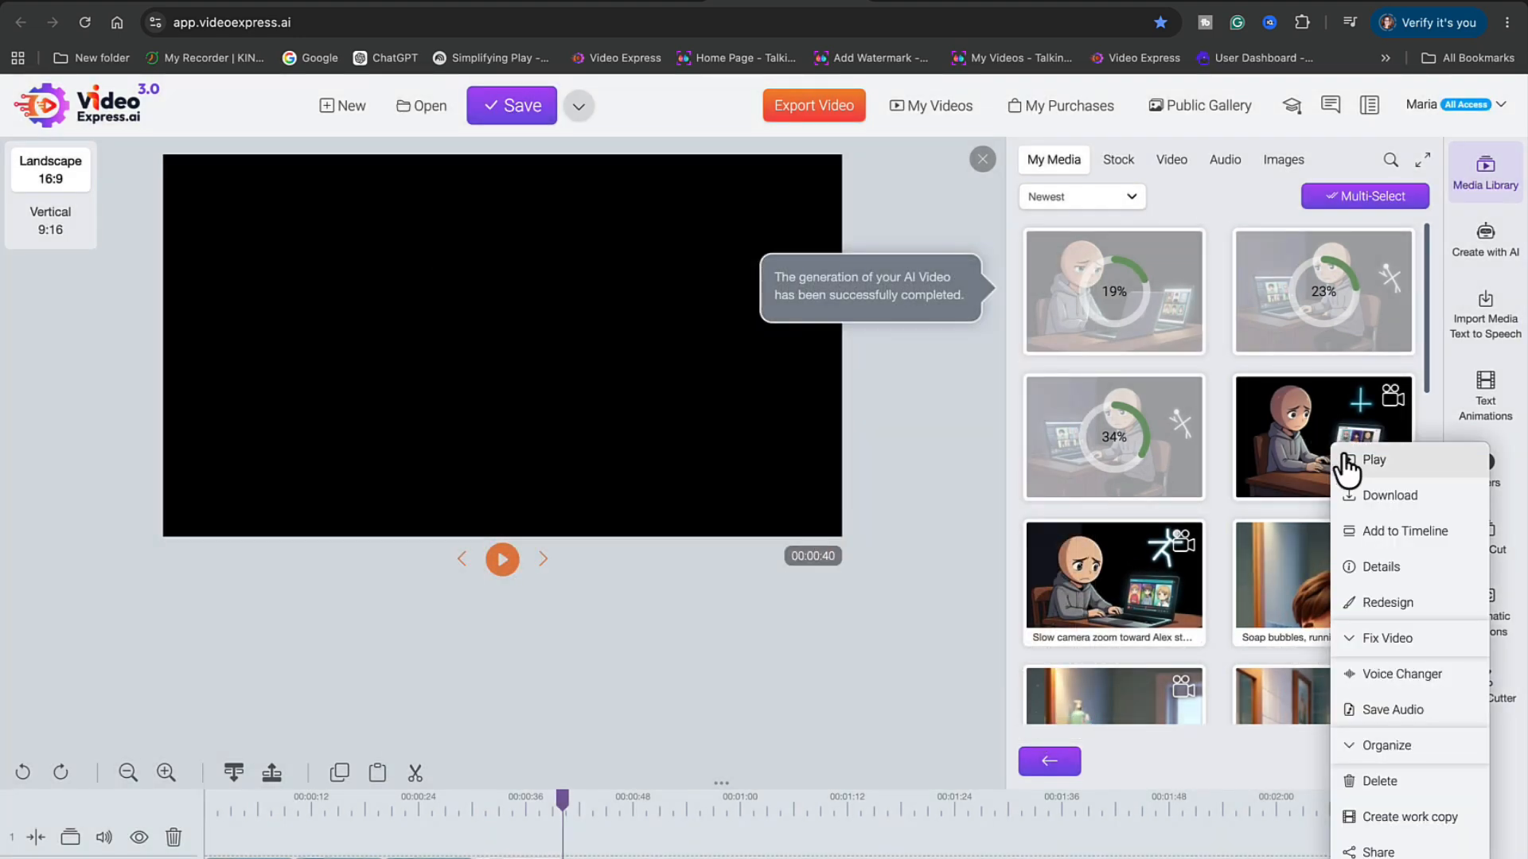
click(1346, 460)
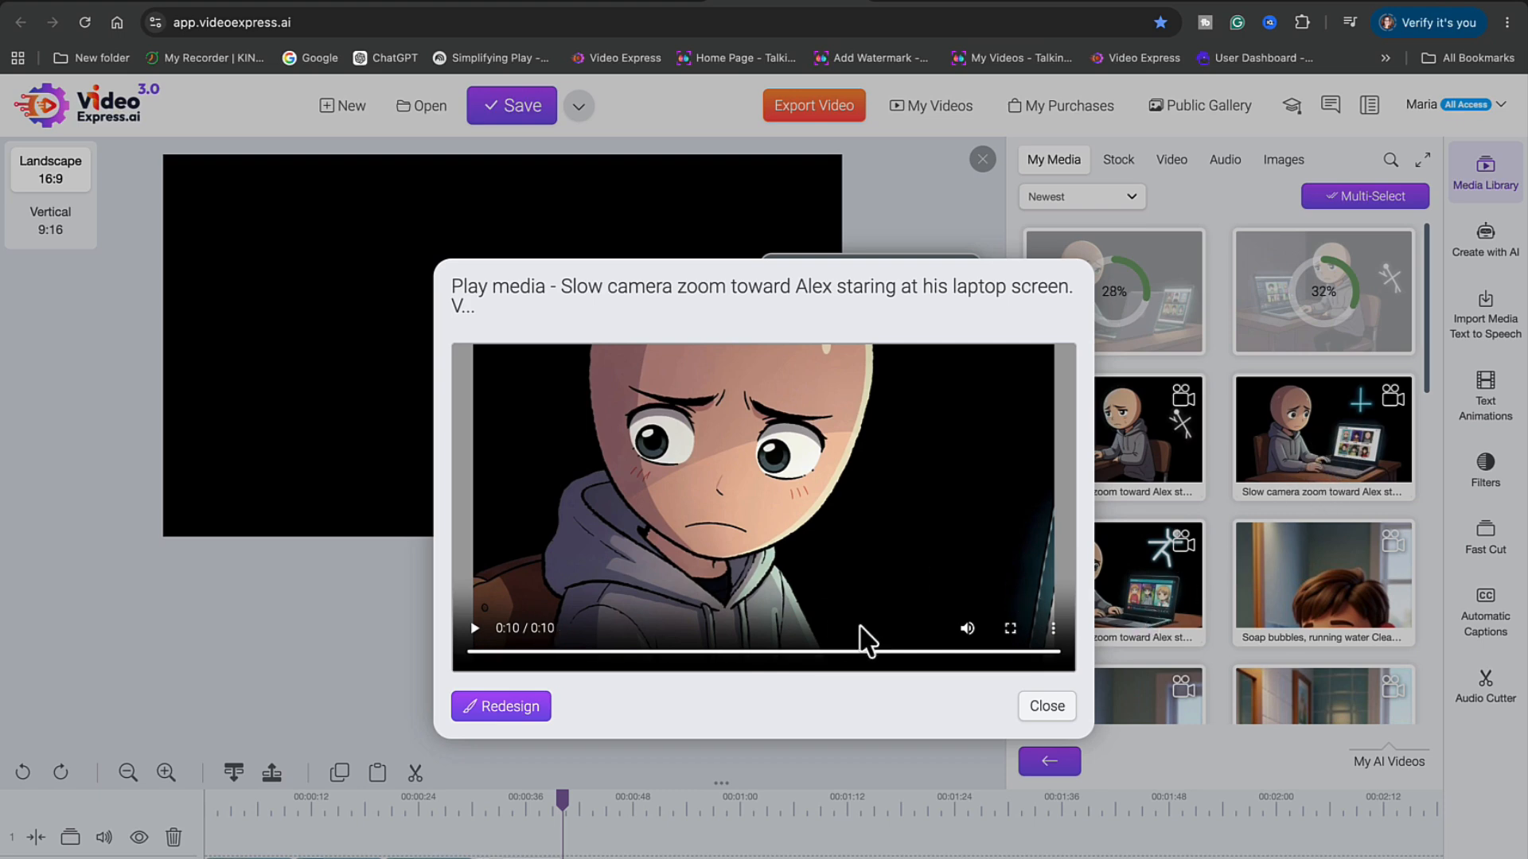
click(750, 653)
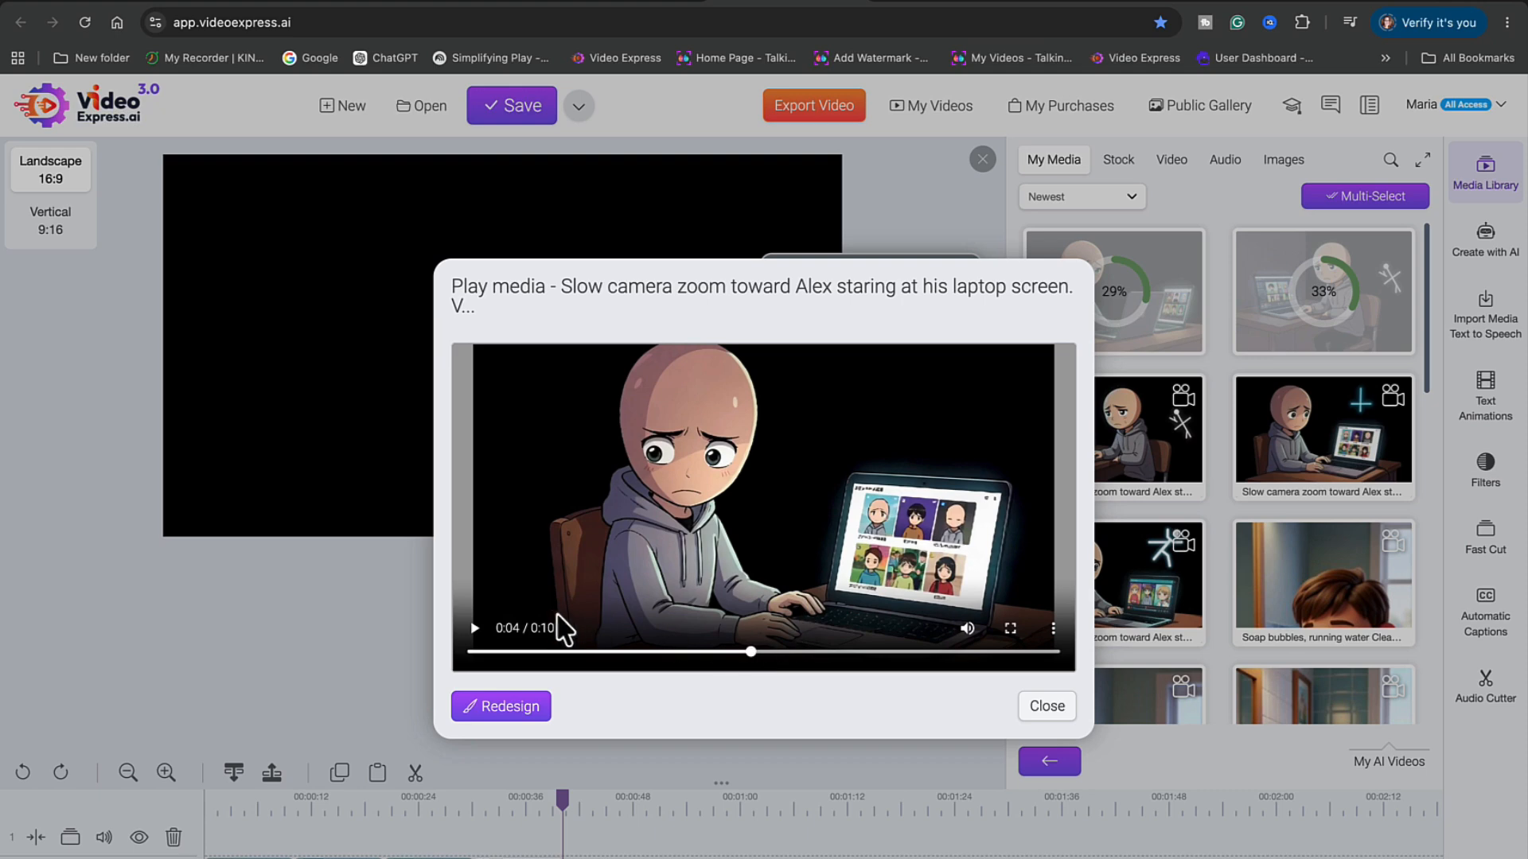
click(478, 632)
click(476, 631)
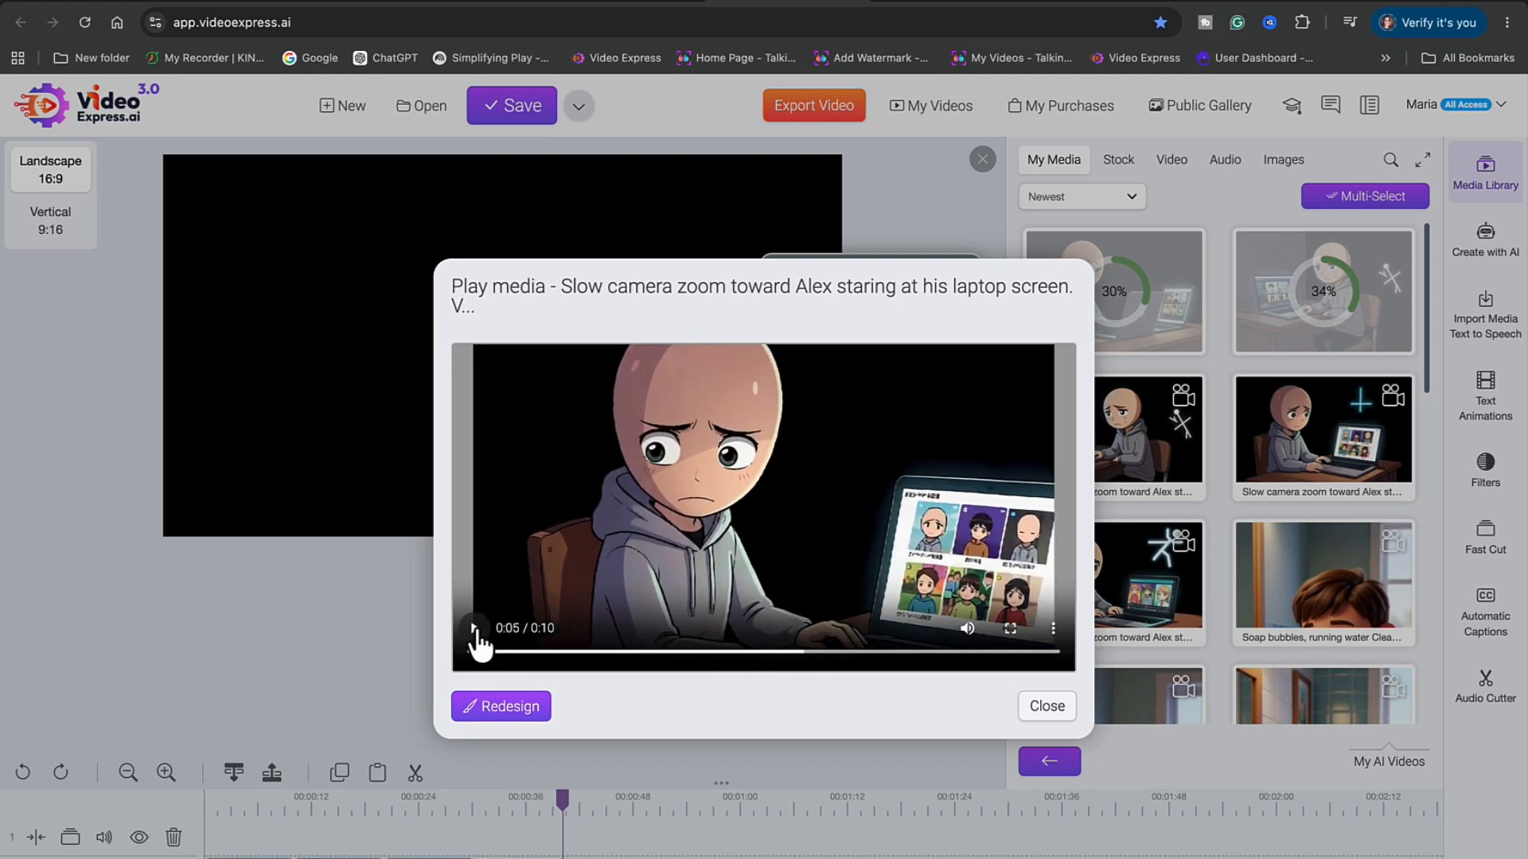
click(605, 653)
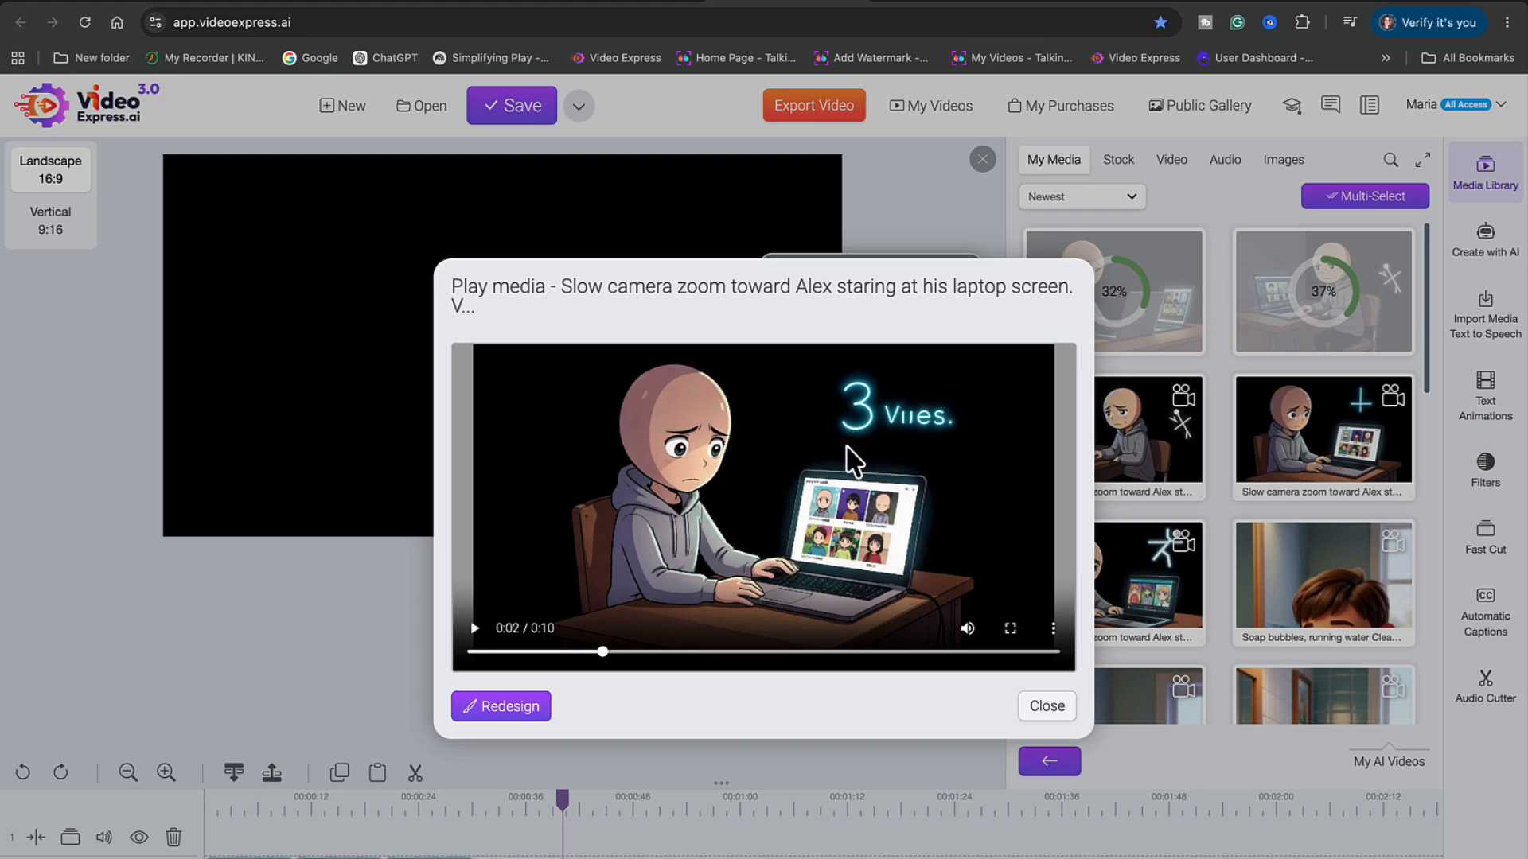
click(1041, 710)
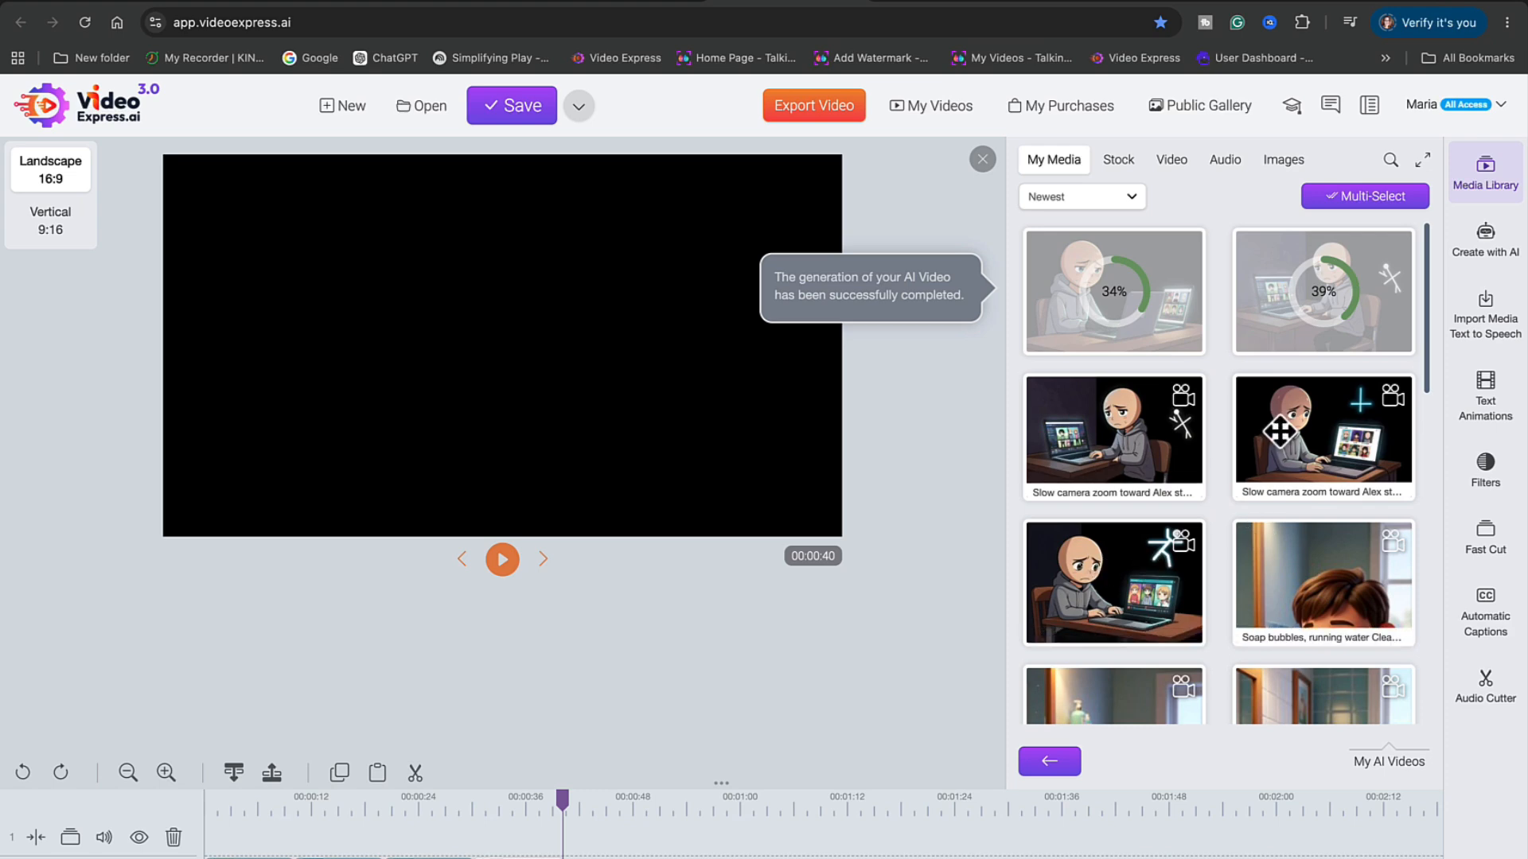
right_click(1105, 409)
Play two more new Scene 1 clips, including a Slow camera zoom version ending on Alex's tearful close-up
click(1123, 432)
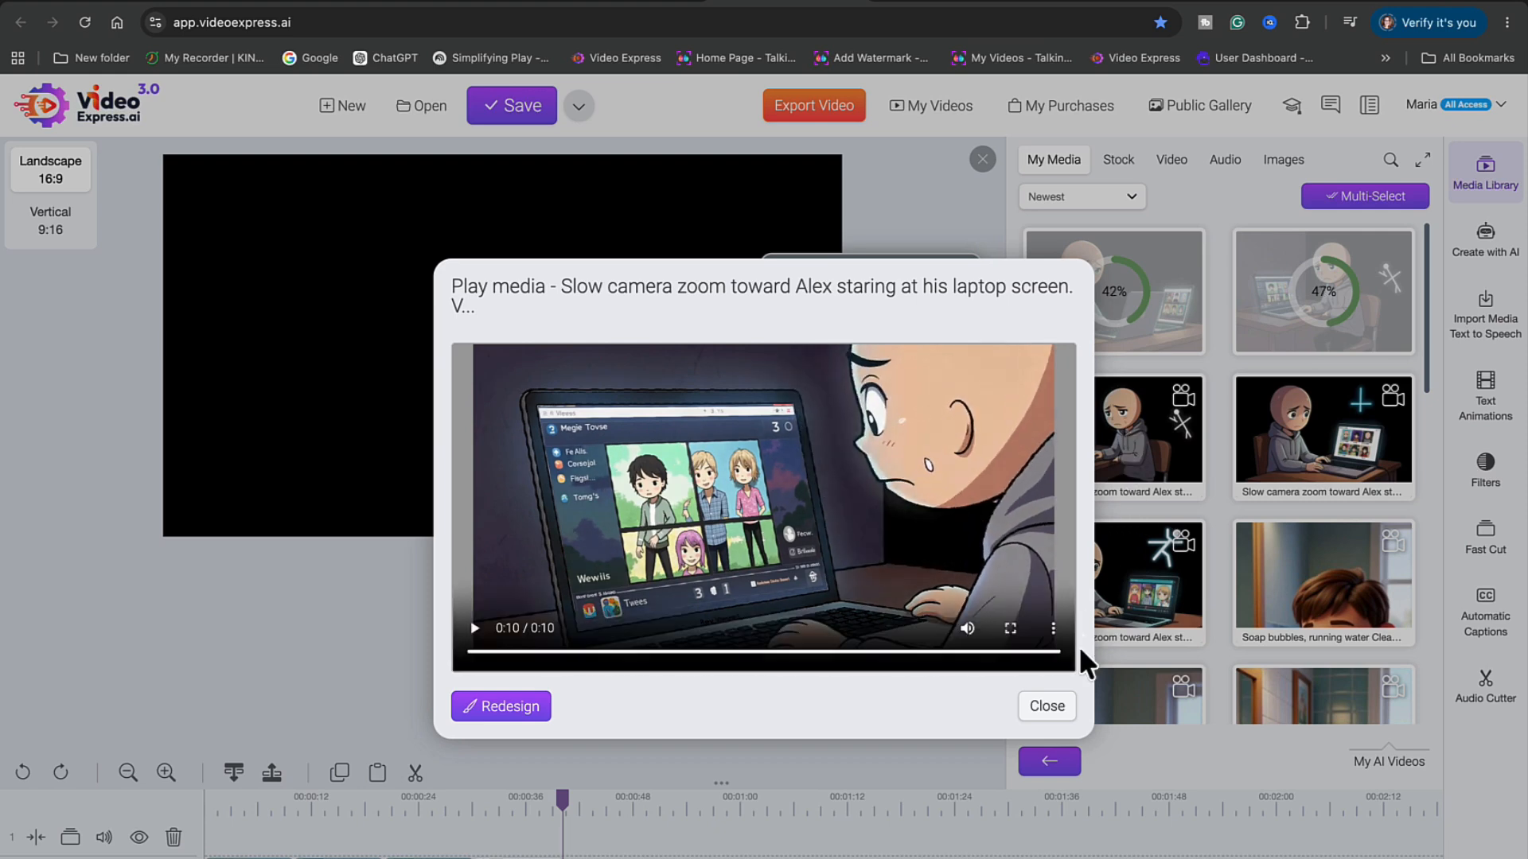
click(1048, 710)
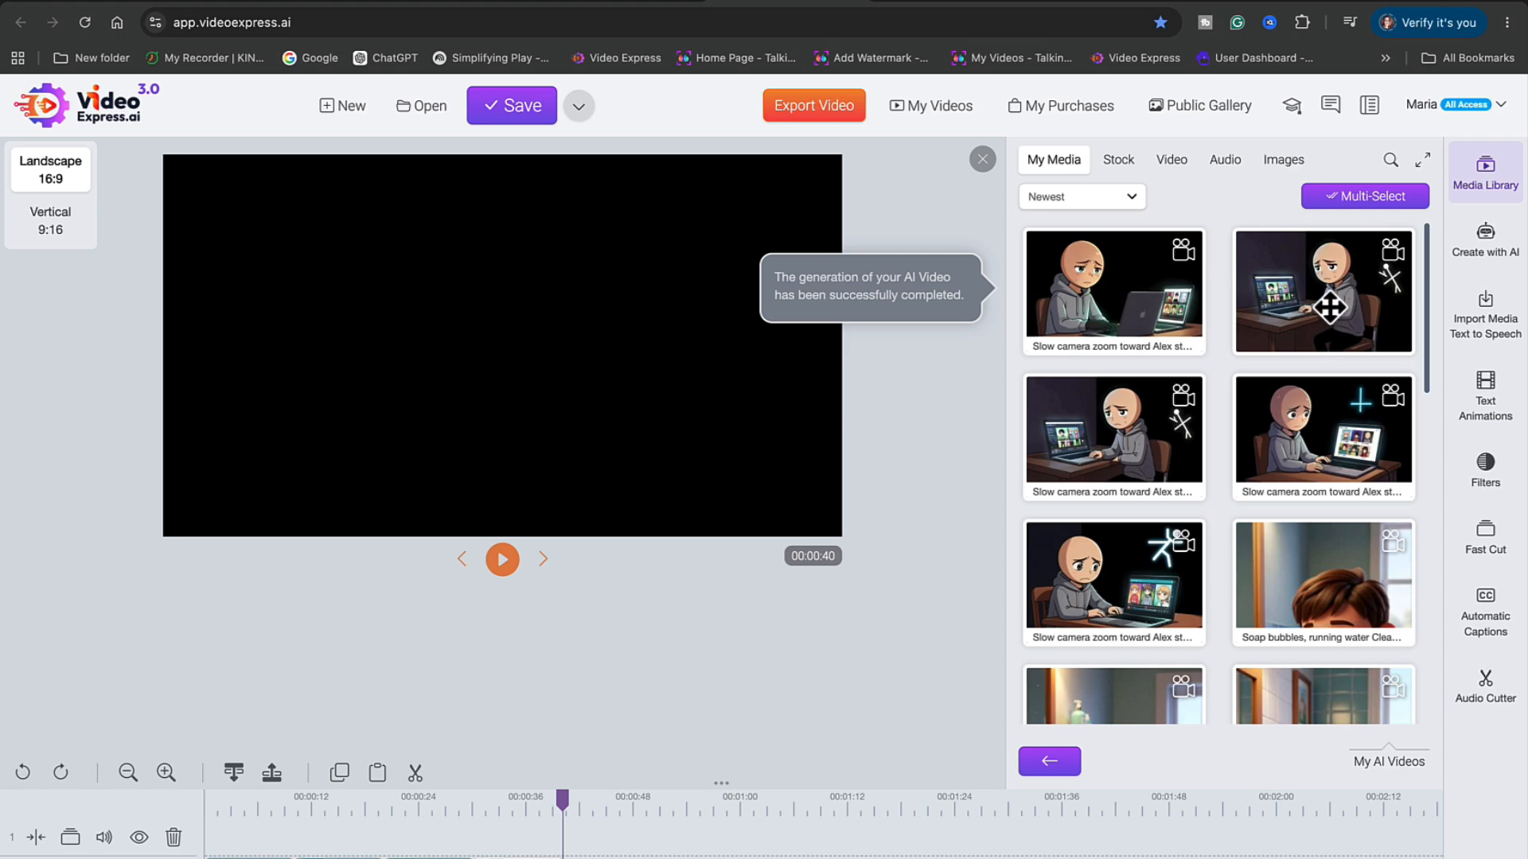
right_click(1338, 313)
click(1352, 328)
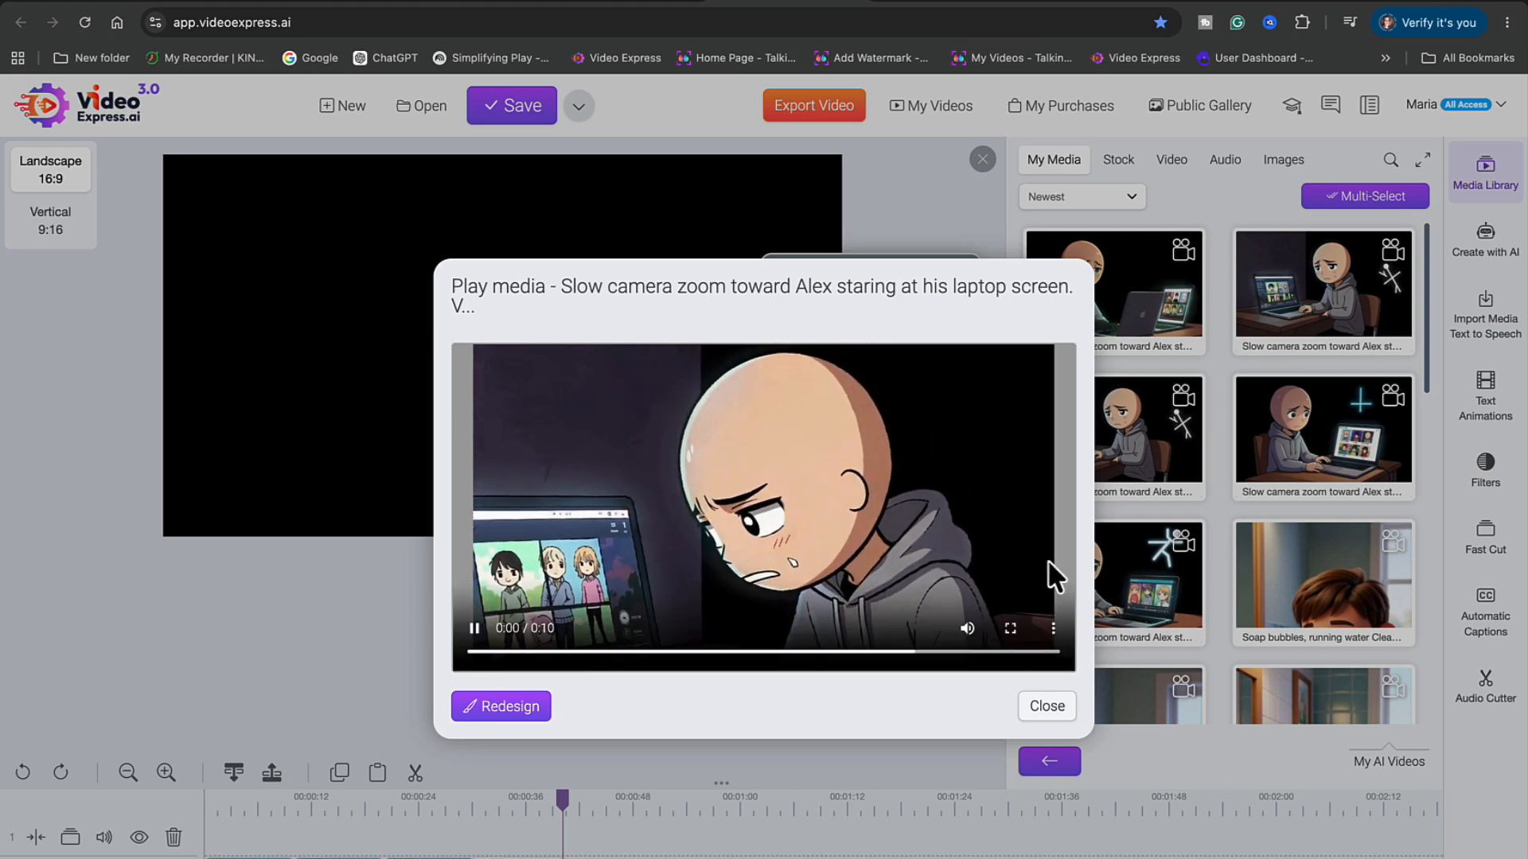
click(1047, 706)
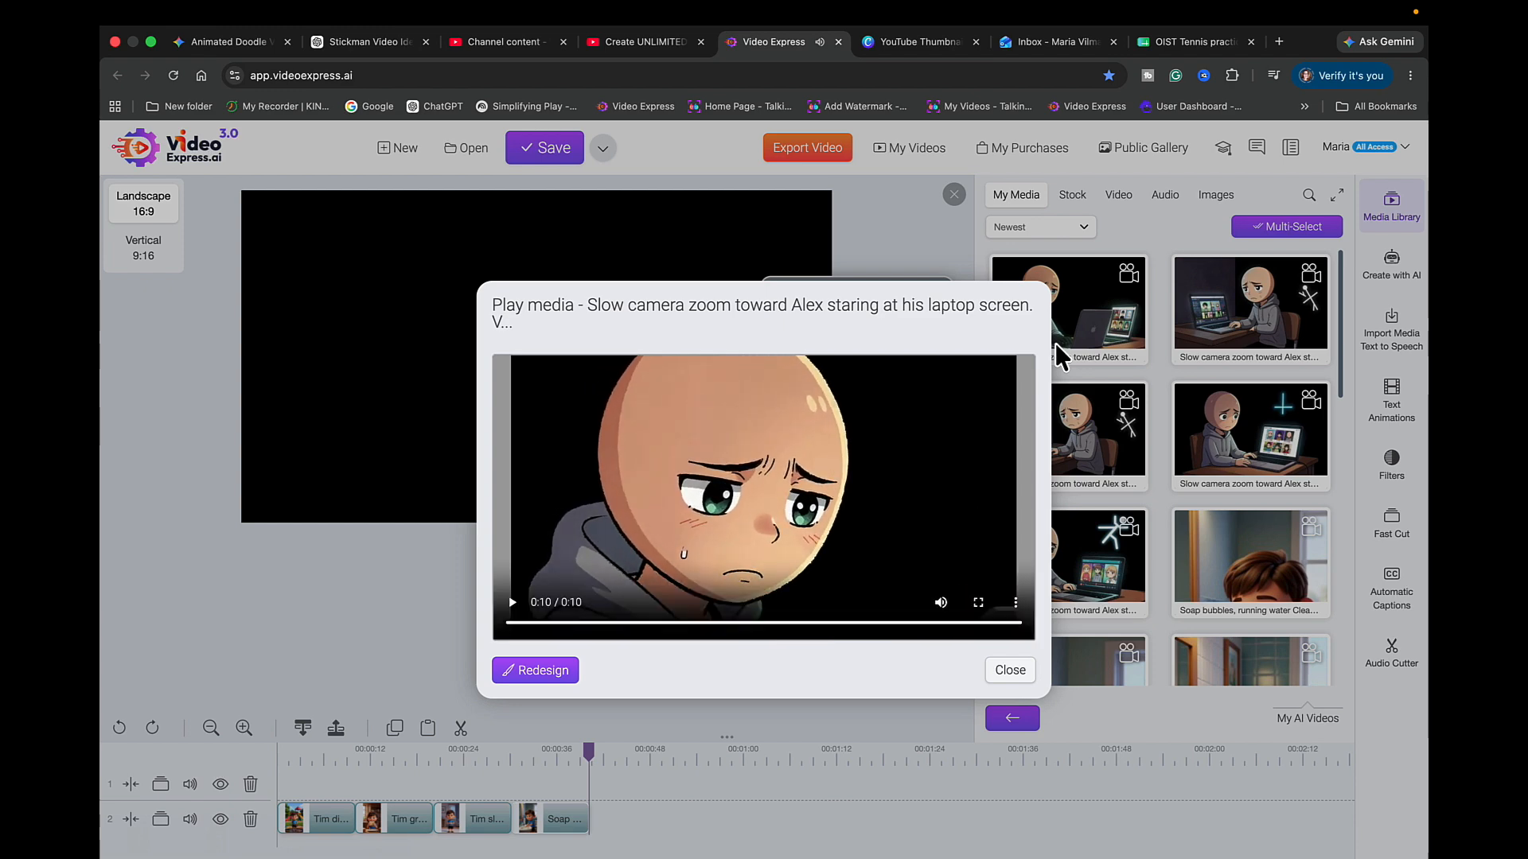
Preview the generated clip of Alex at his laptop, then close the preview
click(1009, 671)
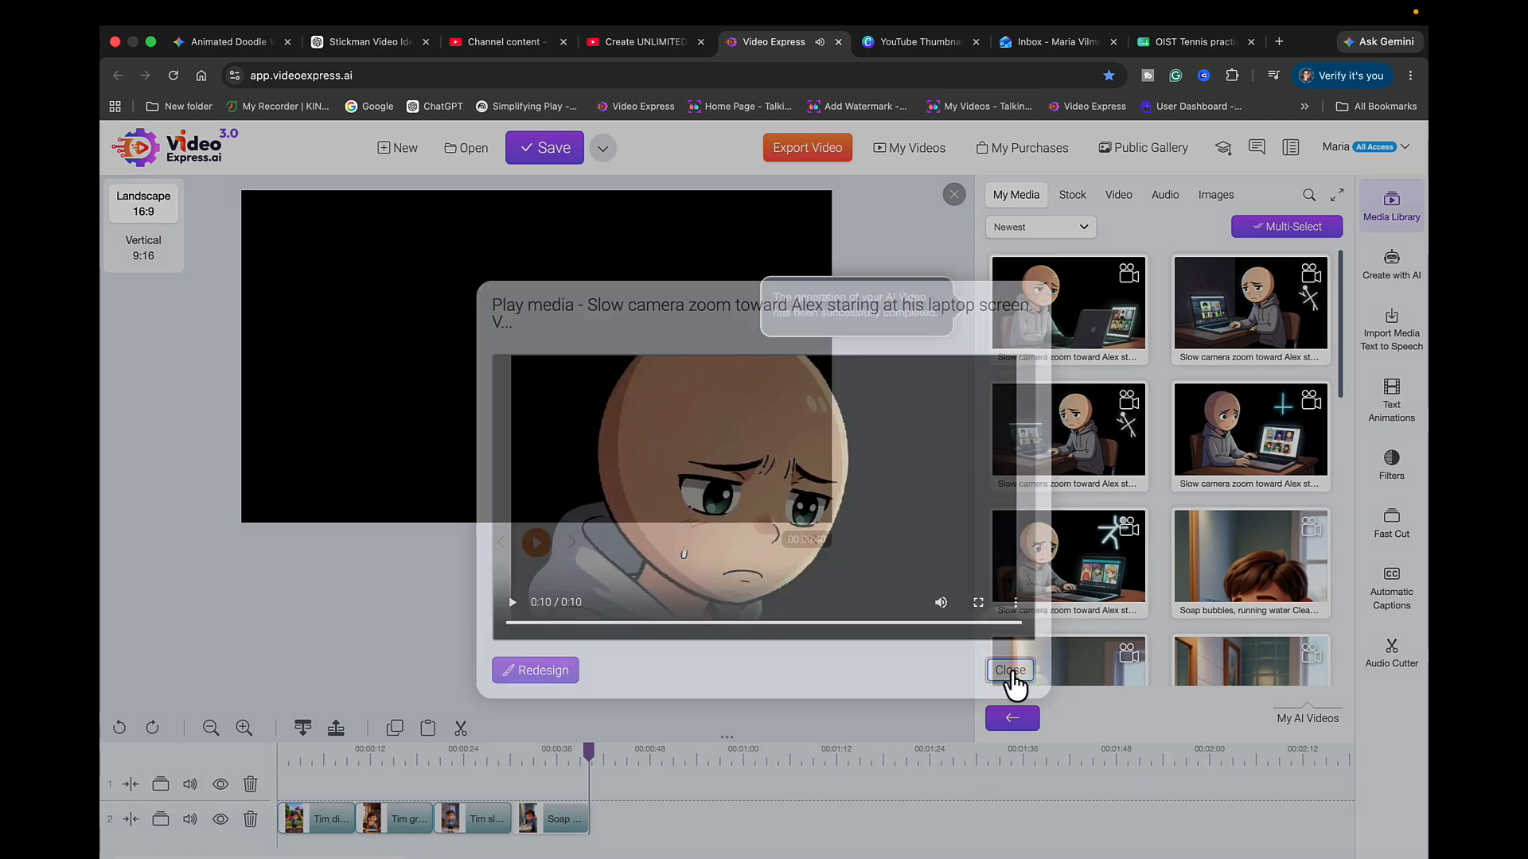
right_click(1065, 549)
click(1070, 499)
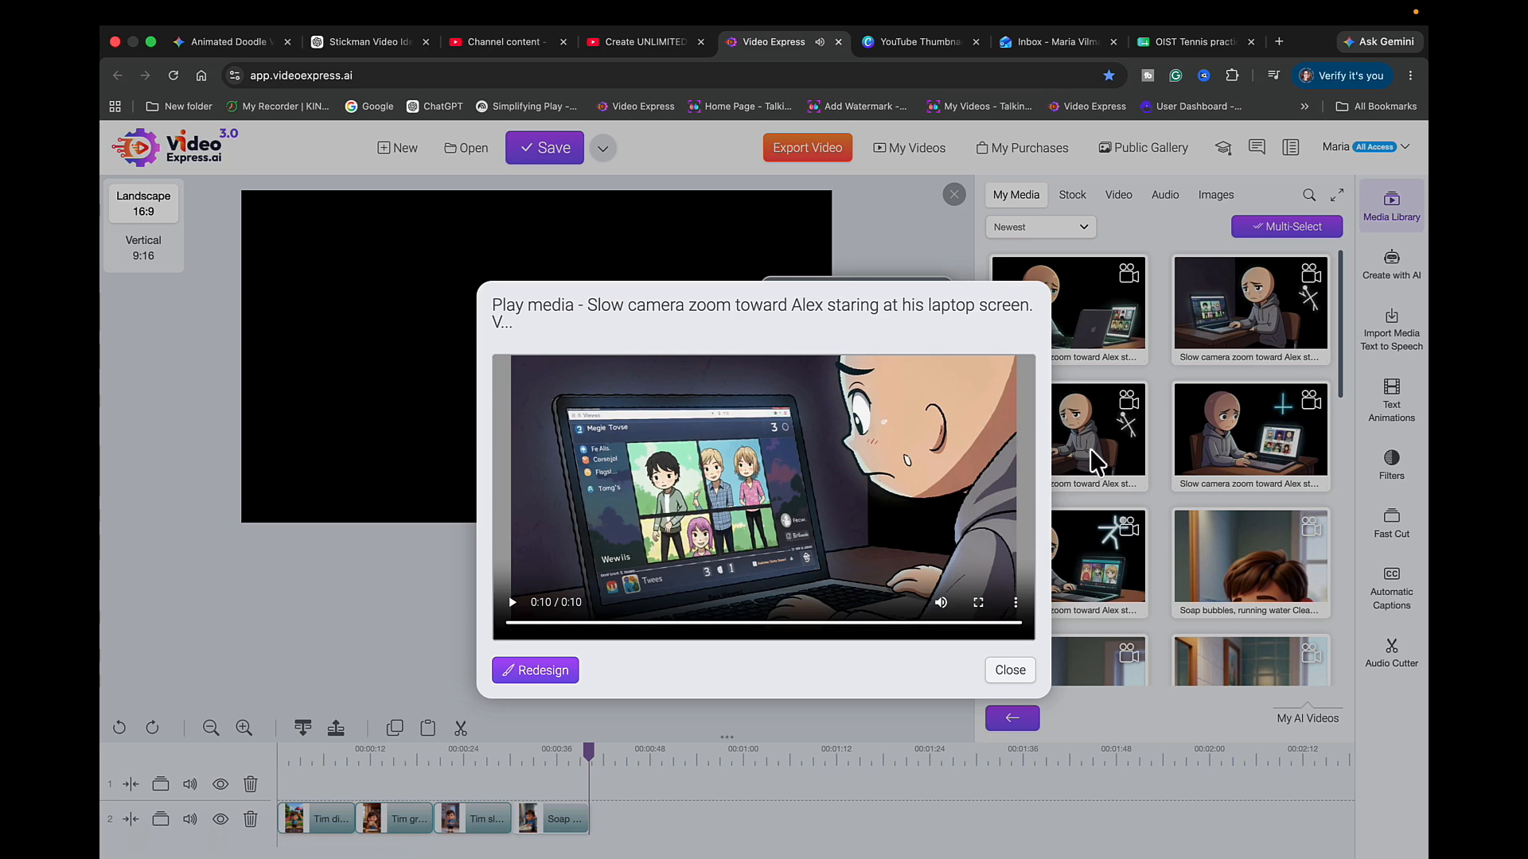
click(1009, 673)
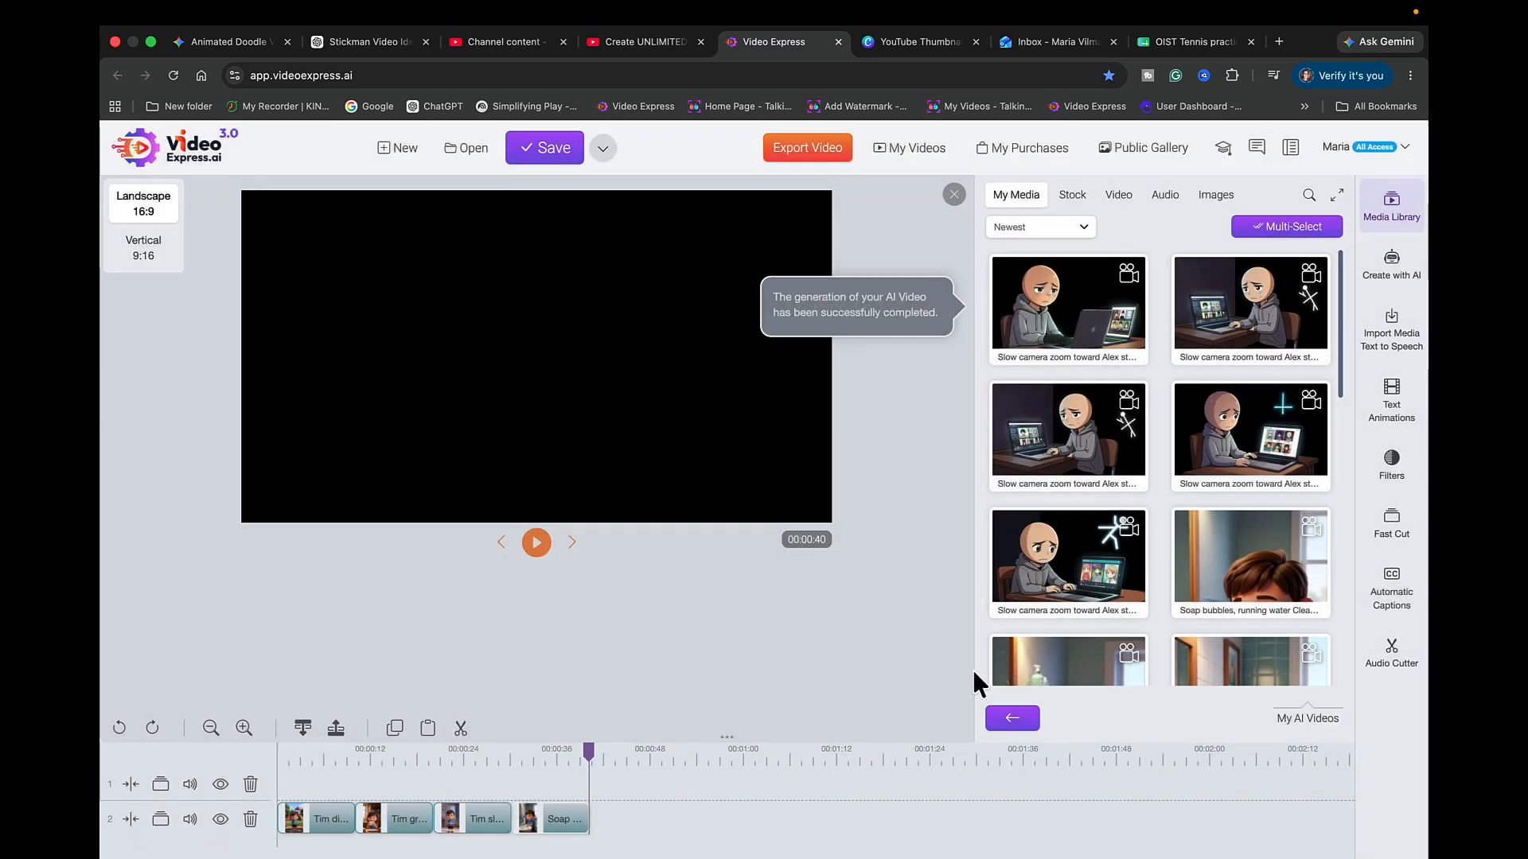
Start a new project without saving, put the Alex laptop zoom clip on track 2, and return to ChatGPT
click(404, 155)
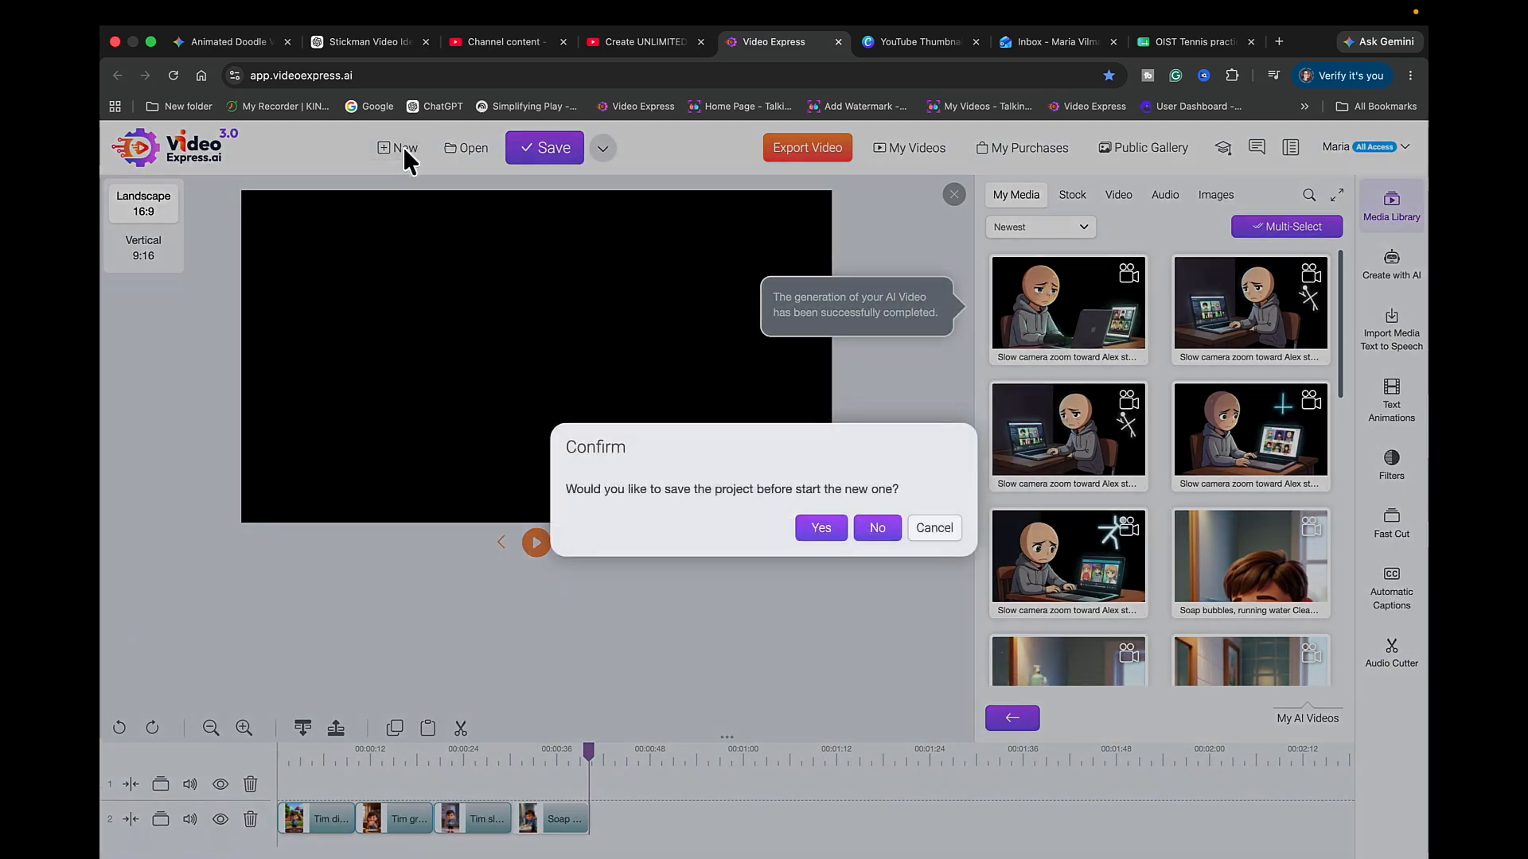
click(873, 548)
drag(1071, 473, 344, 826)
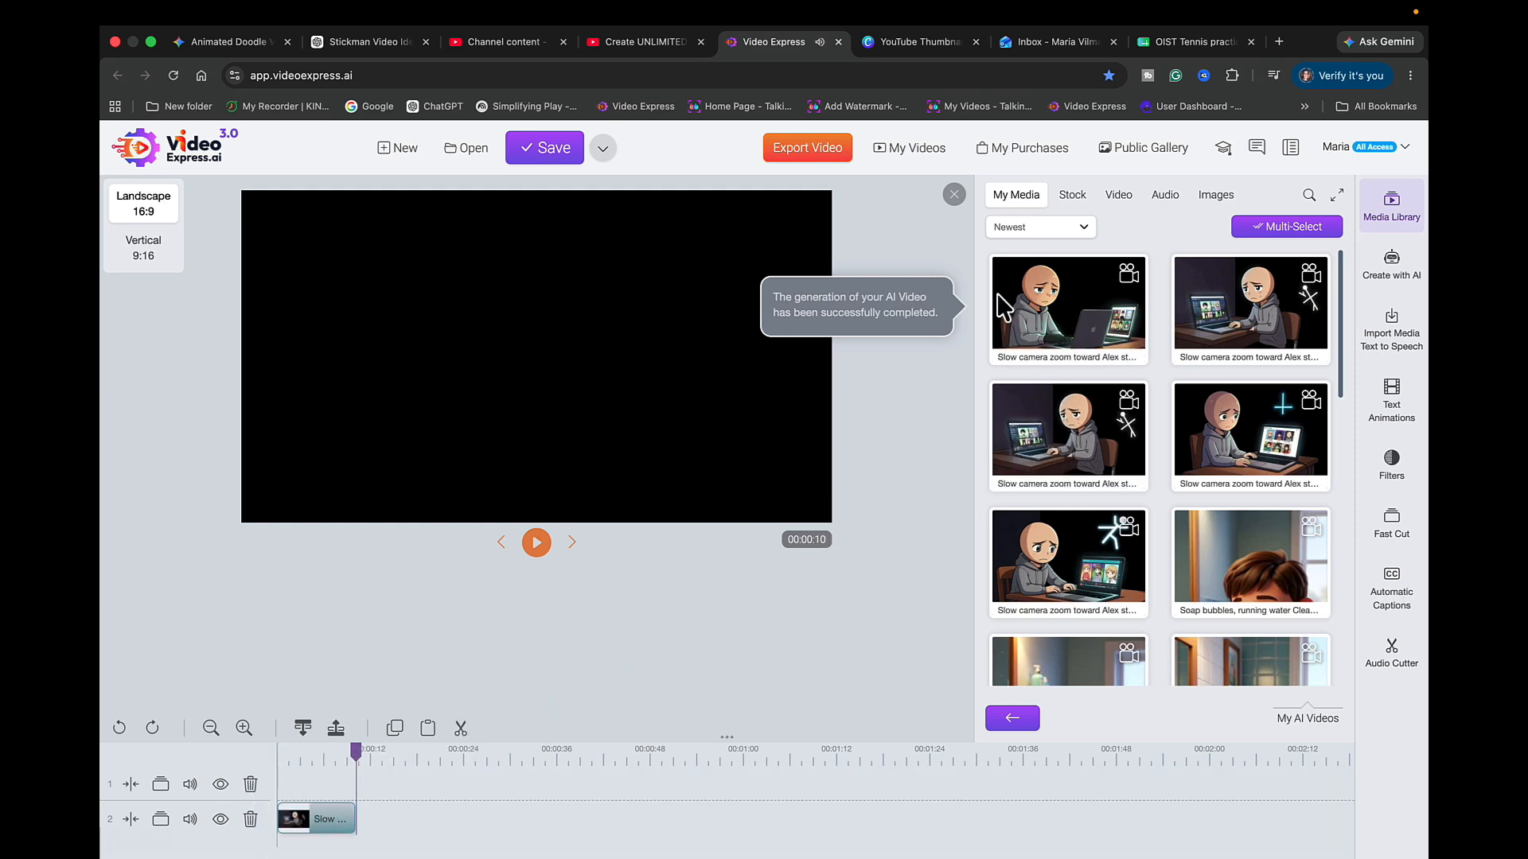
click(356, 47)
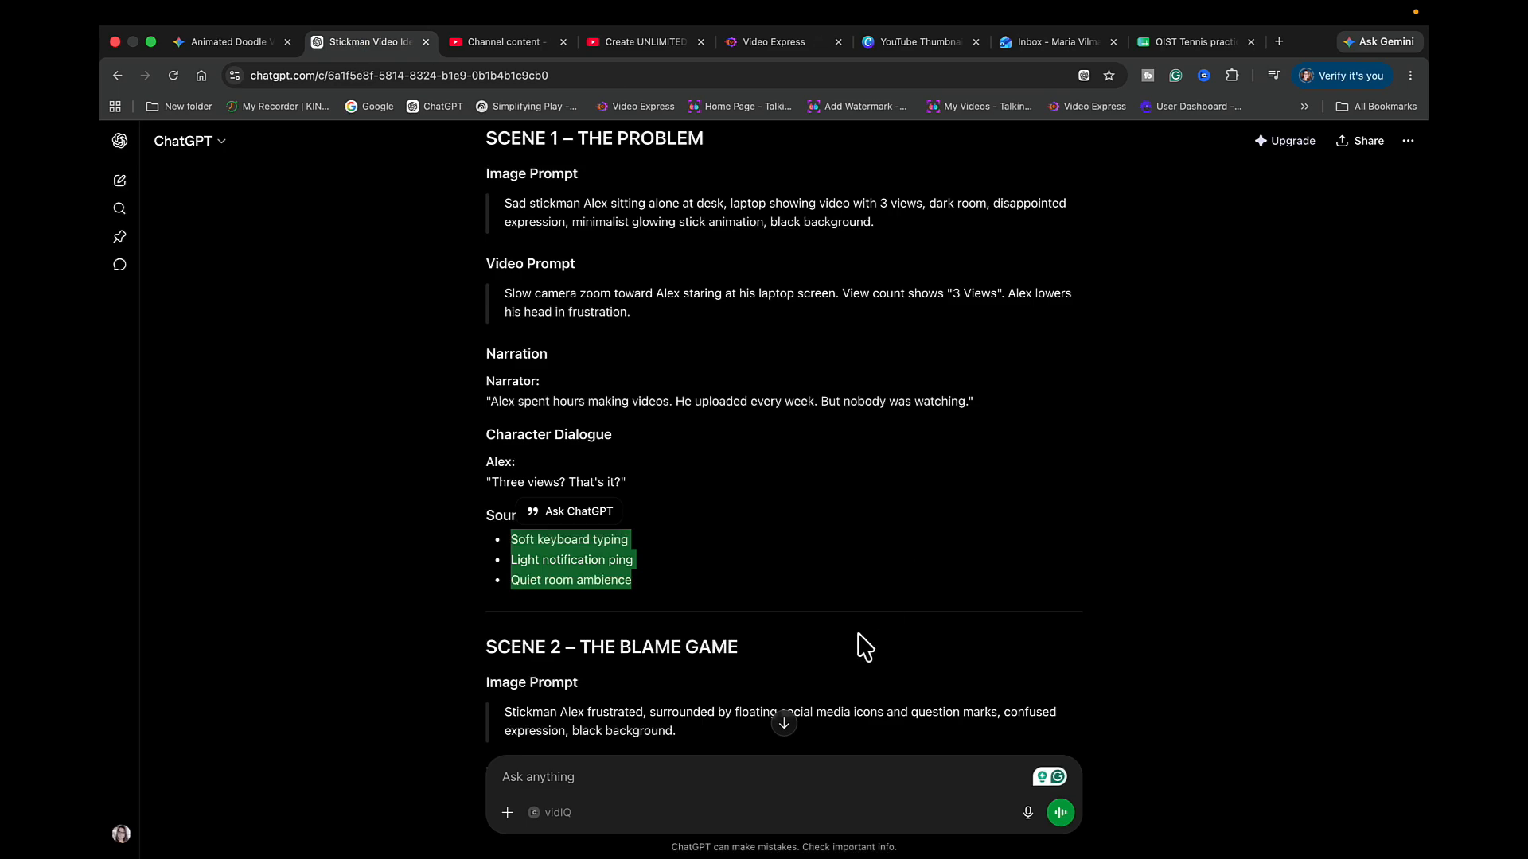
scroll(764, 589, up, 3)
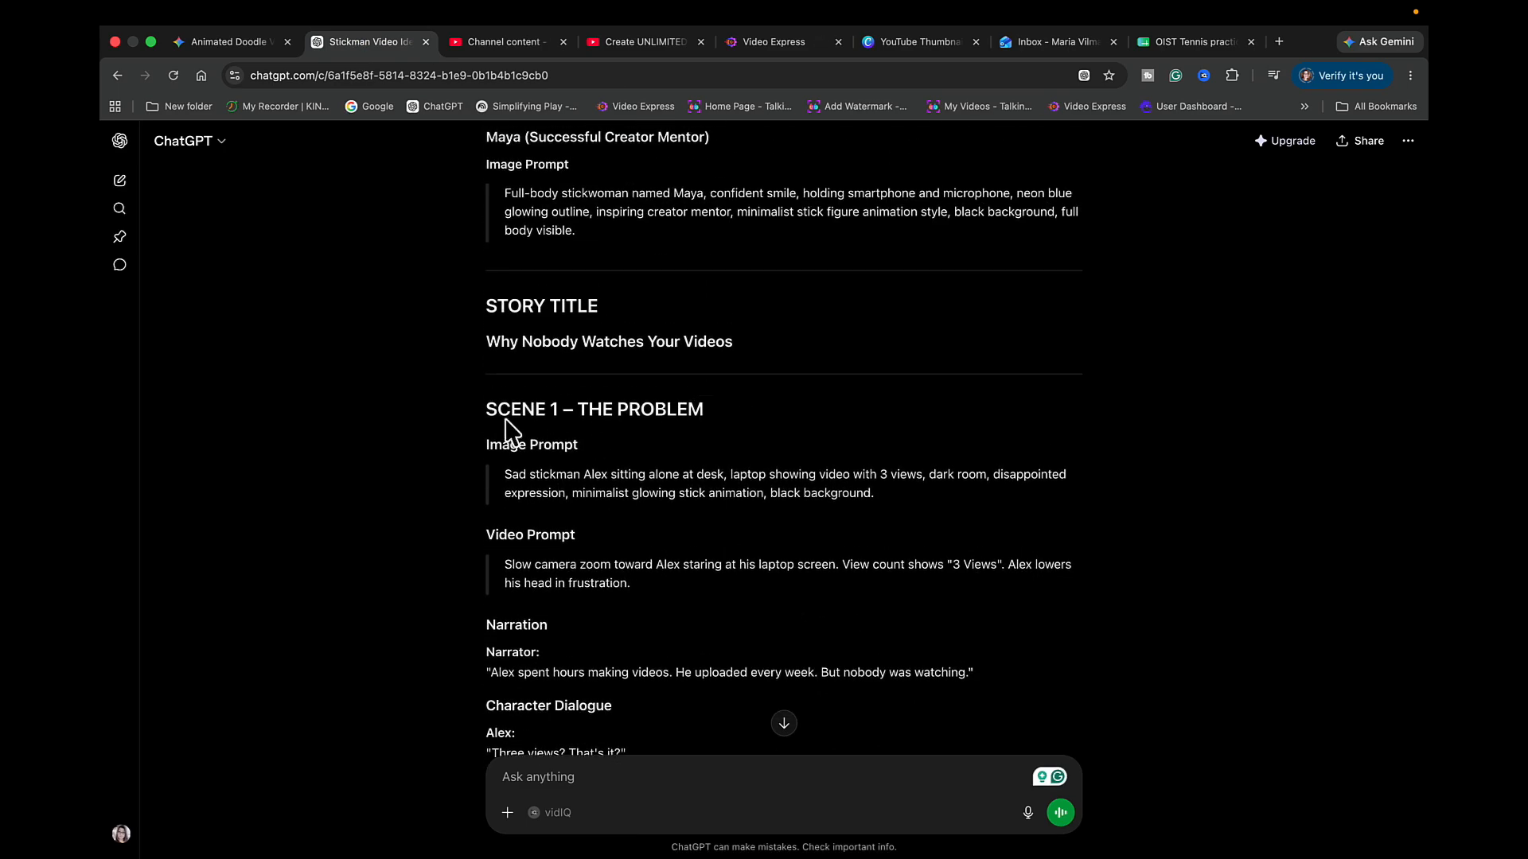
scroll(616, 498, down, 6)
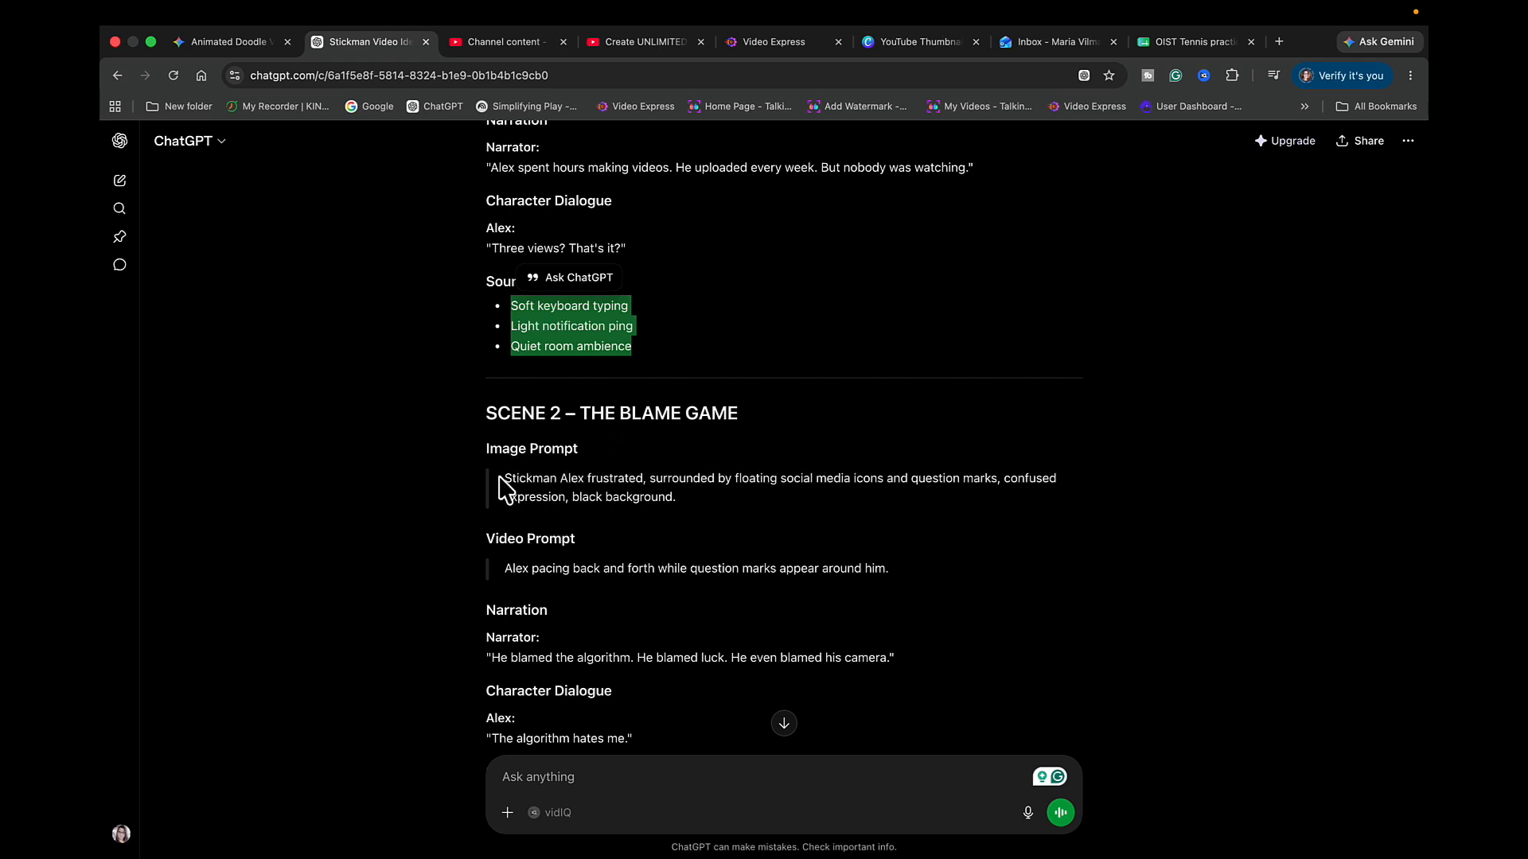
scroll(584, 632, down, 2)
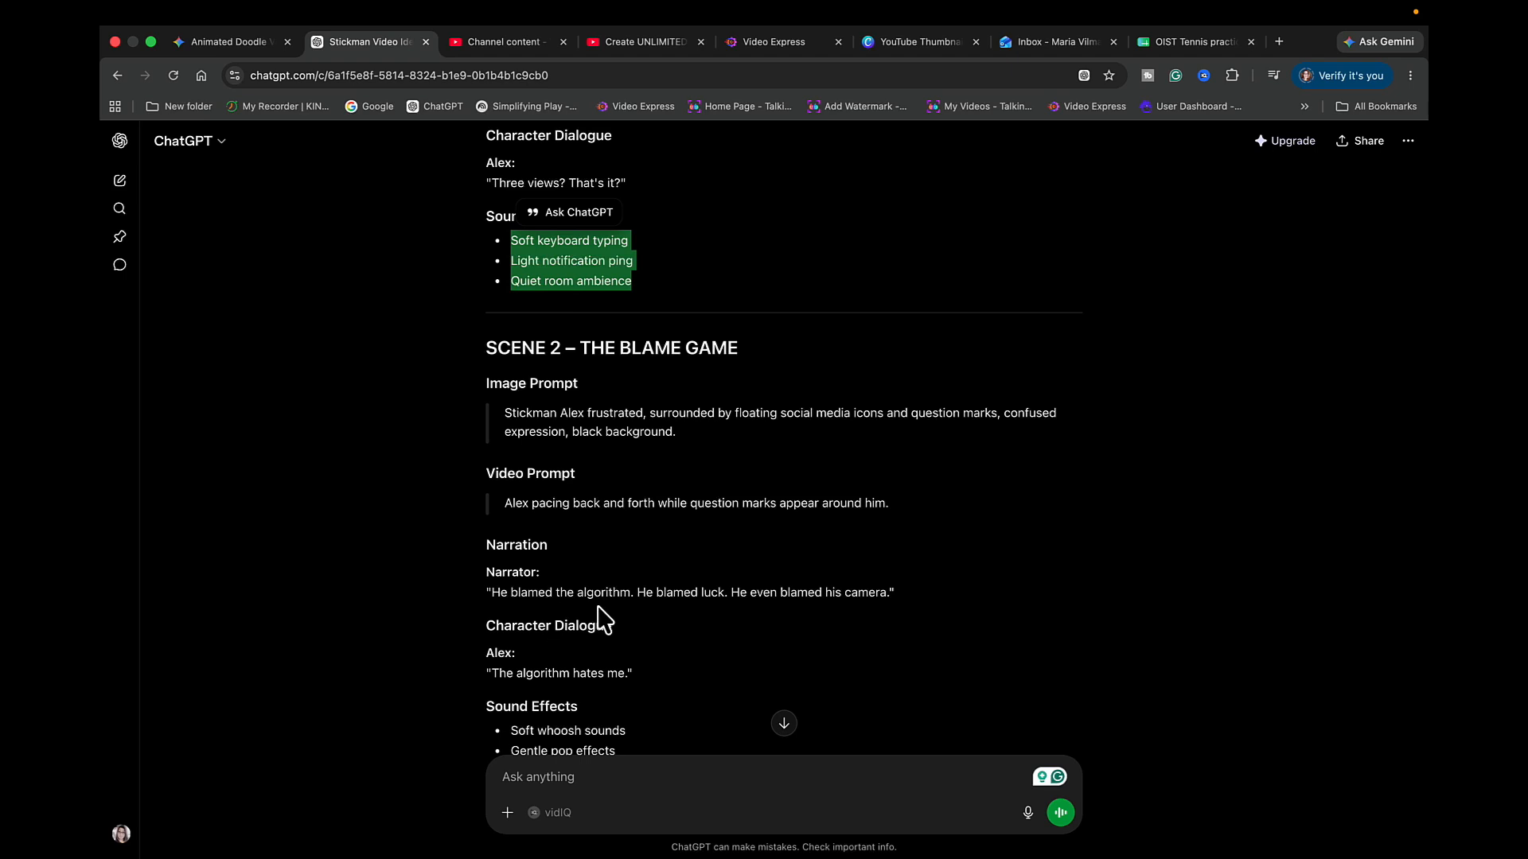
scroll(602, 619, down, 1)
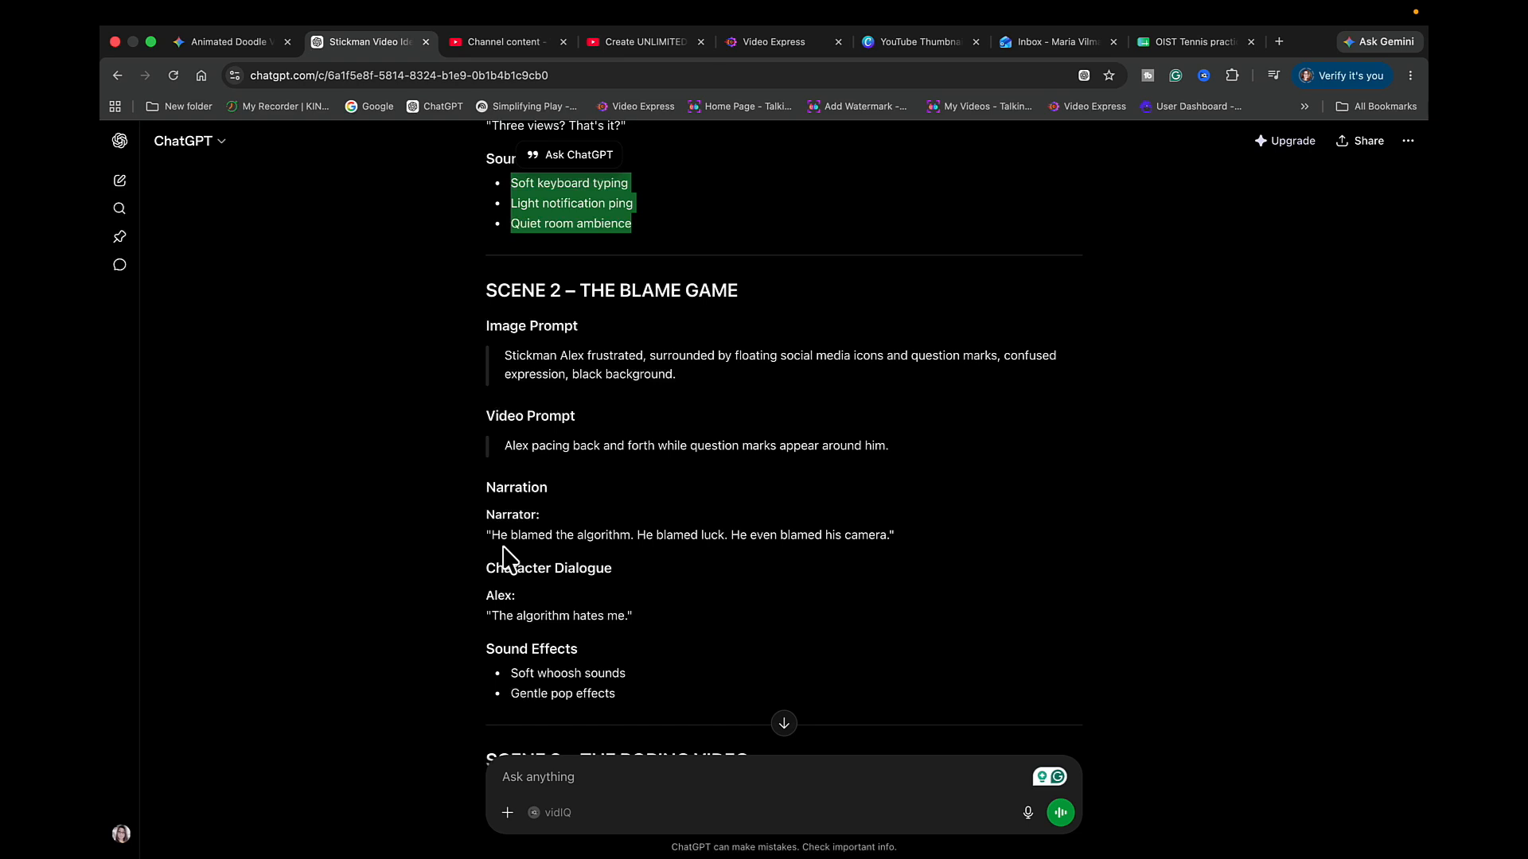
scroll(634, 437, up, 1)
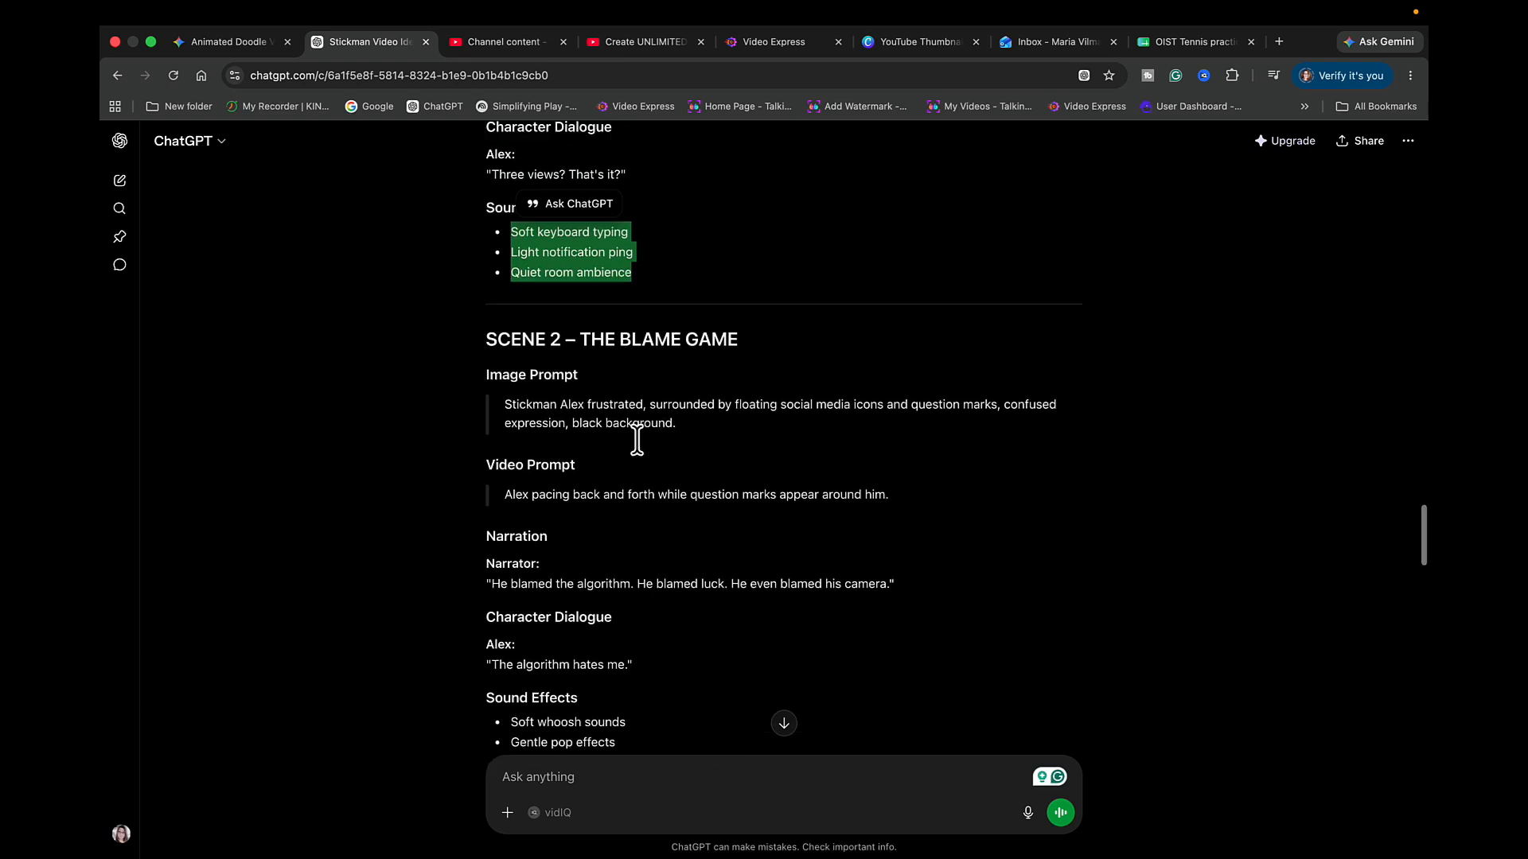
scroll(641, 450, down, 3)
scroll(642, 450, up, 2)
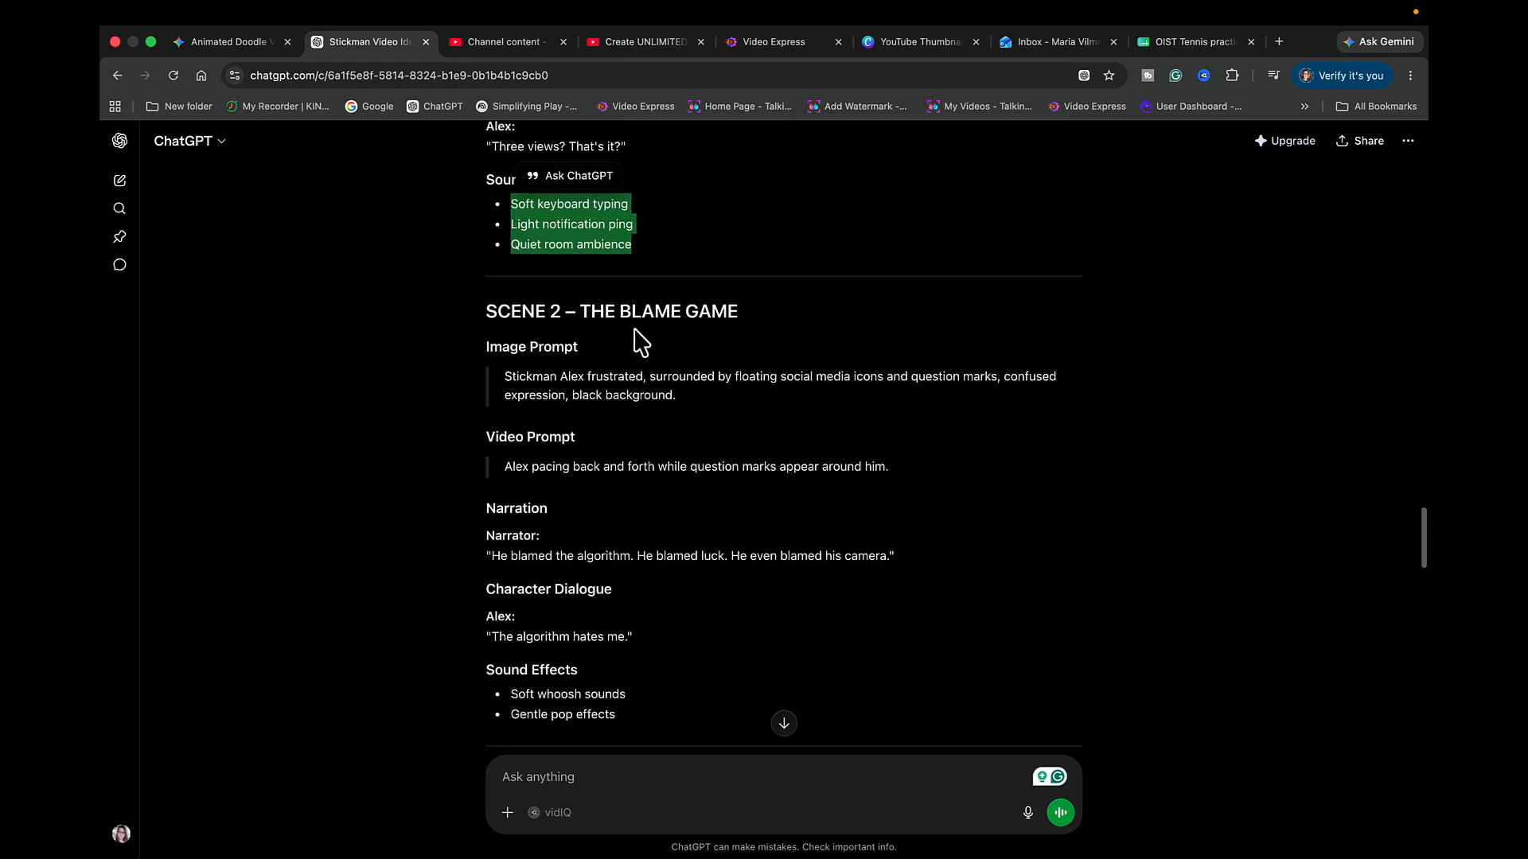
scroll(666, 347, down, 5)
scroll(667, 346, down, 10)
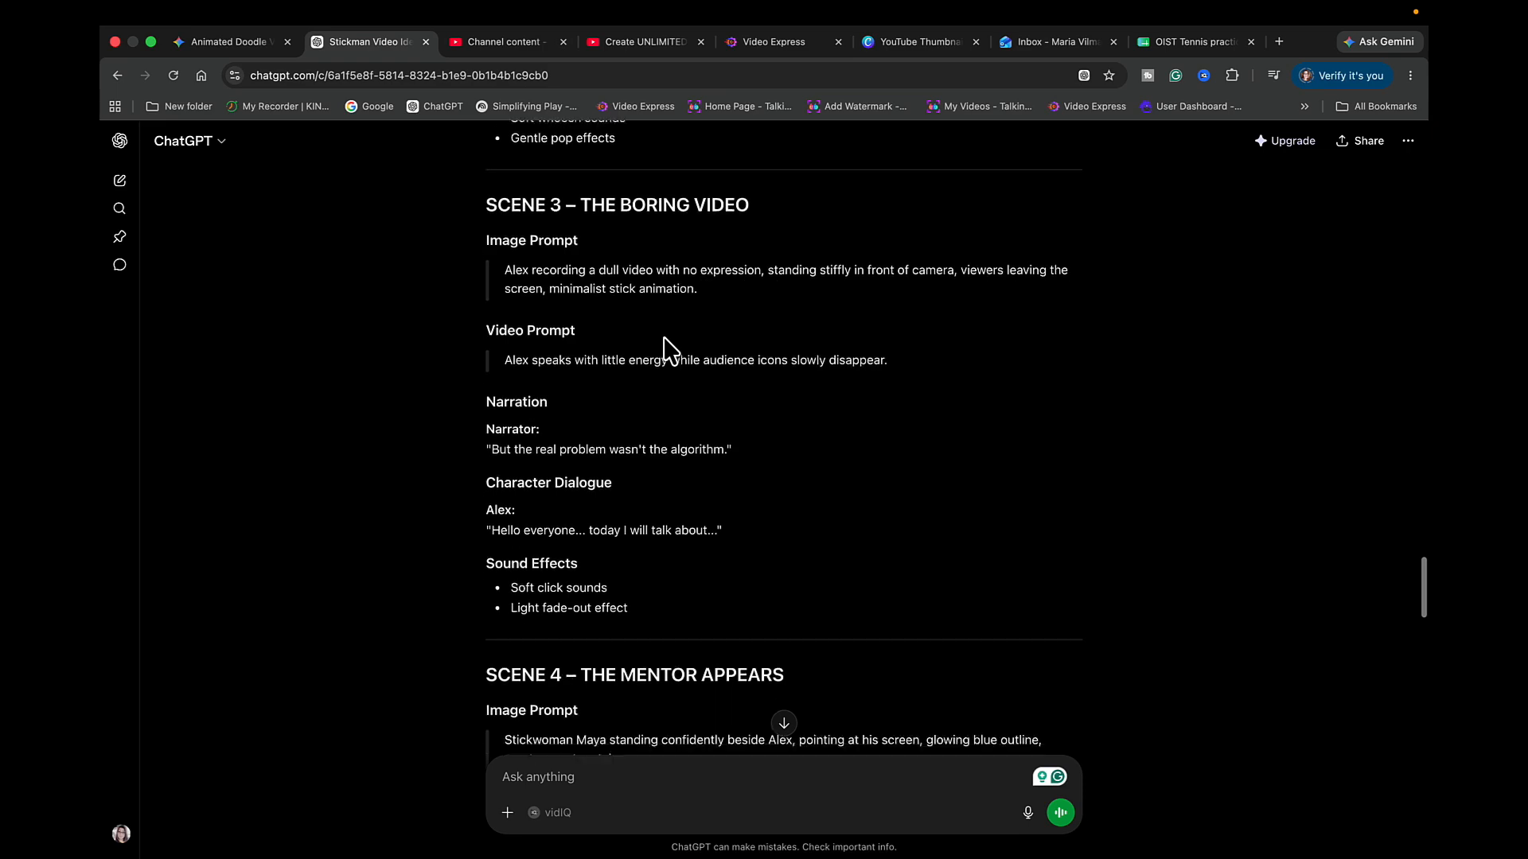
scroll(663, 336, down, 10)
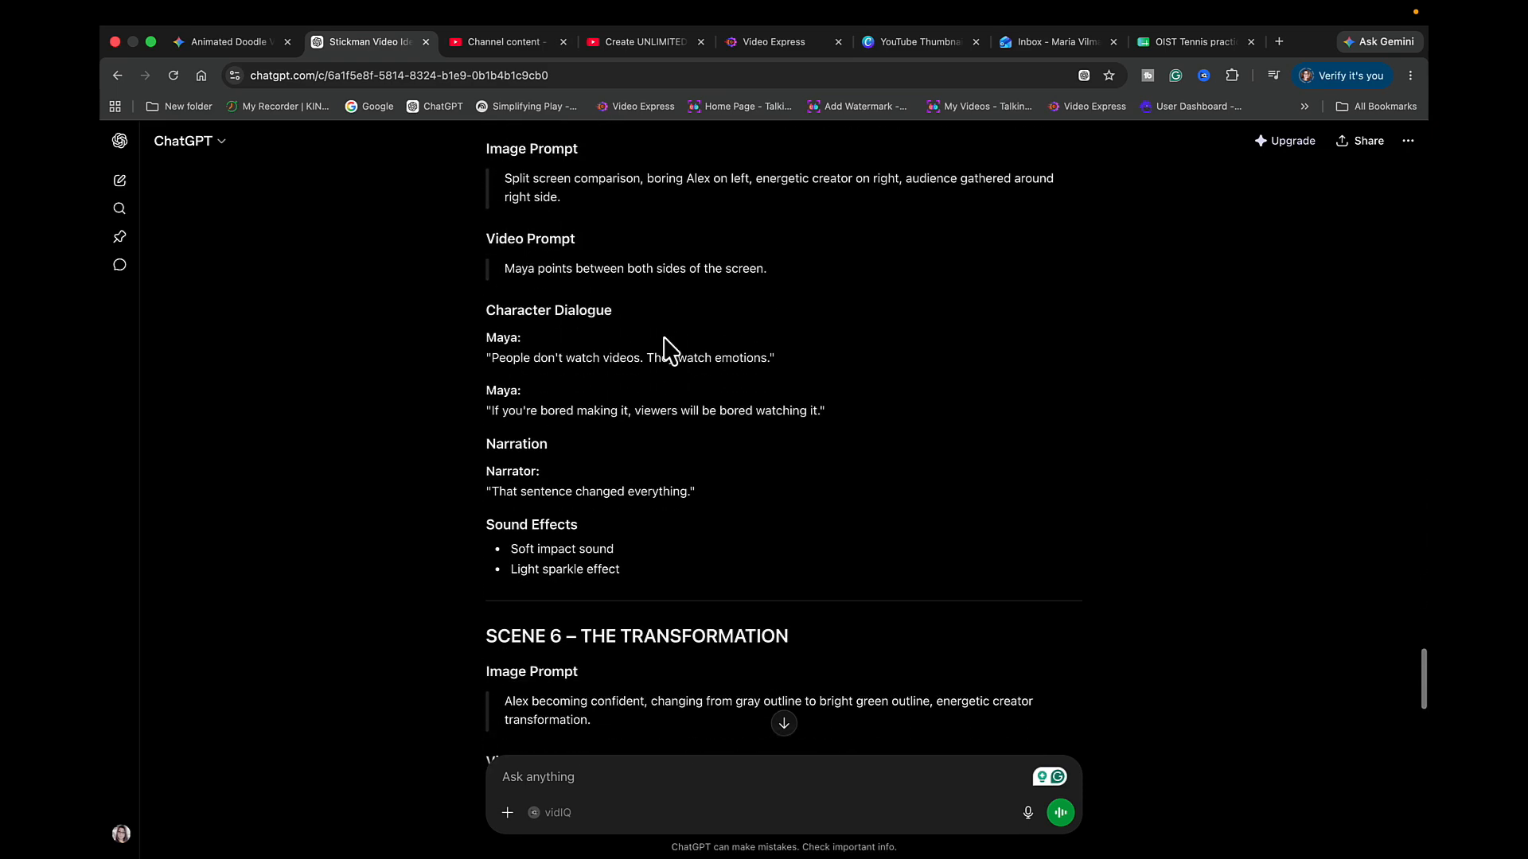
scroll(669, 351, down, 10)
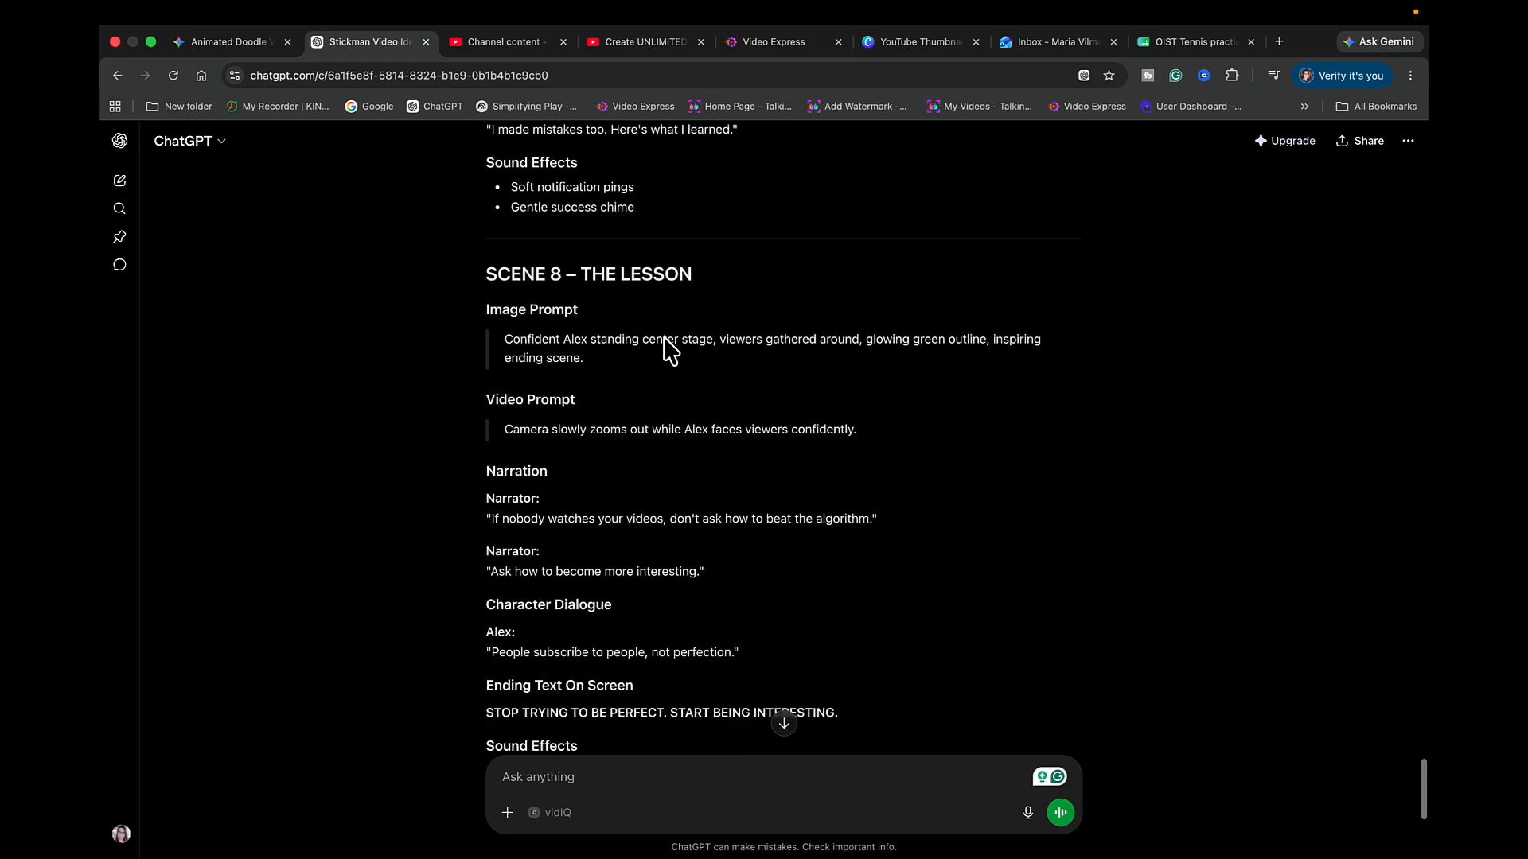
scroll(696, 537, up, 5)
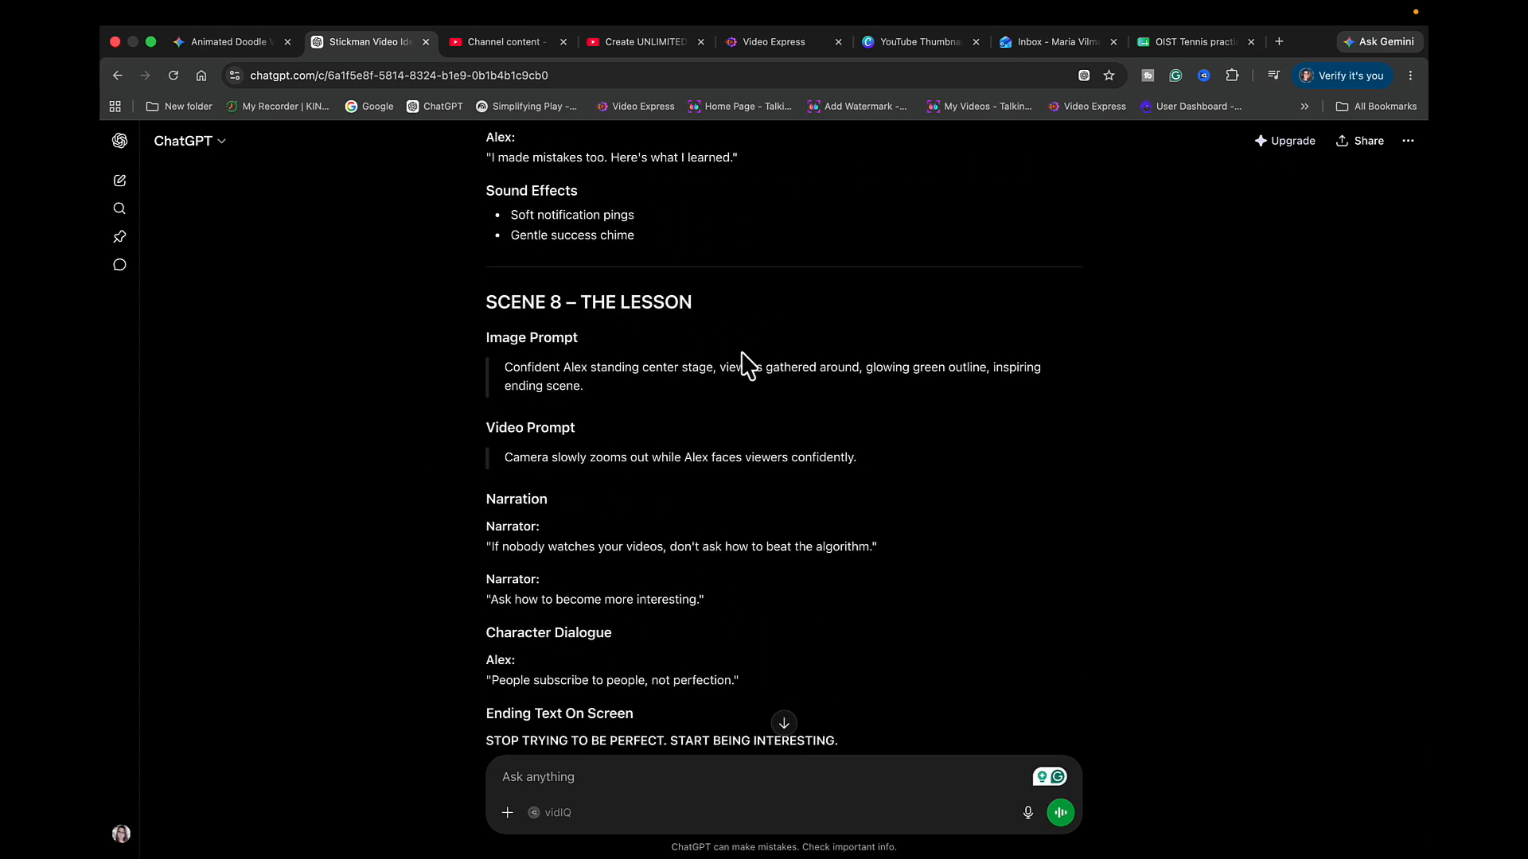
scroll(748, 367, up, 20)
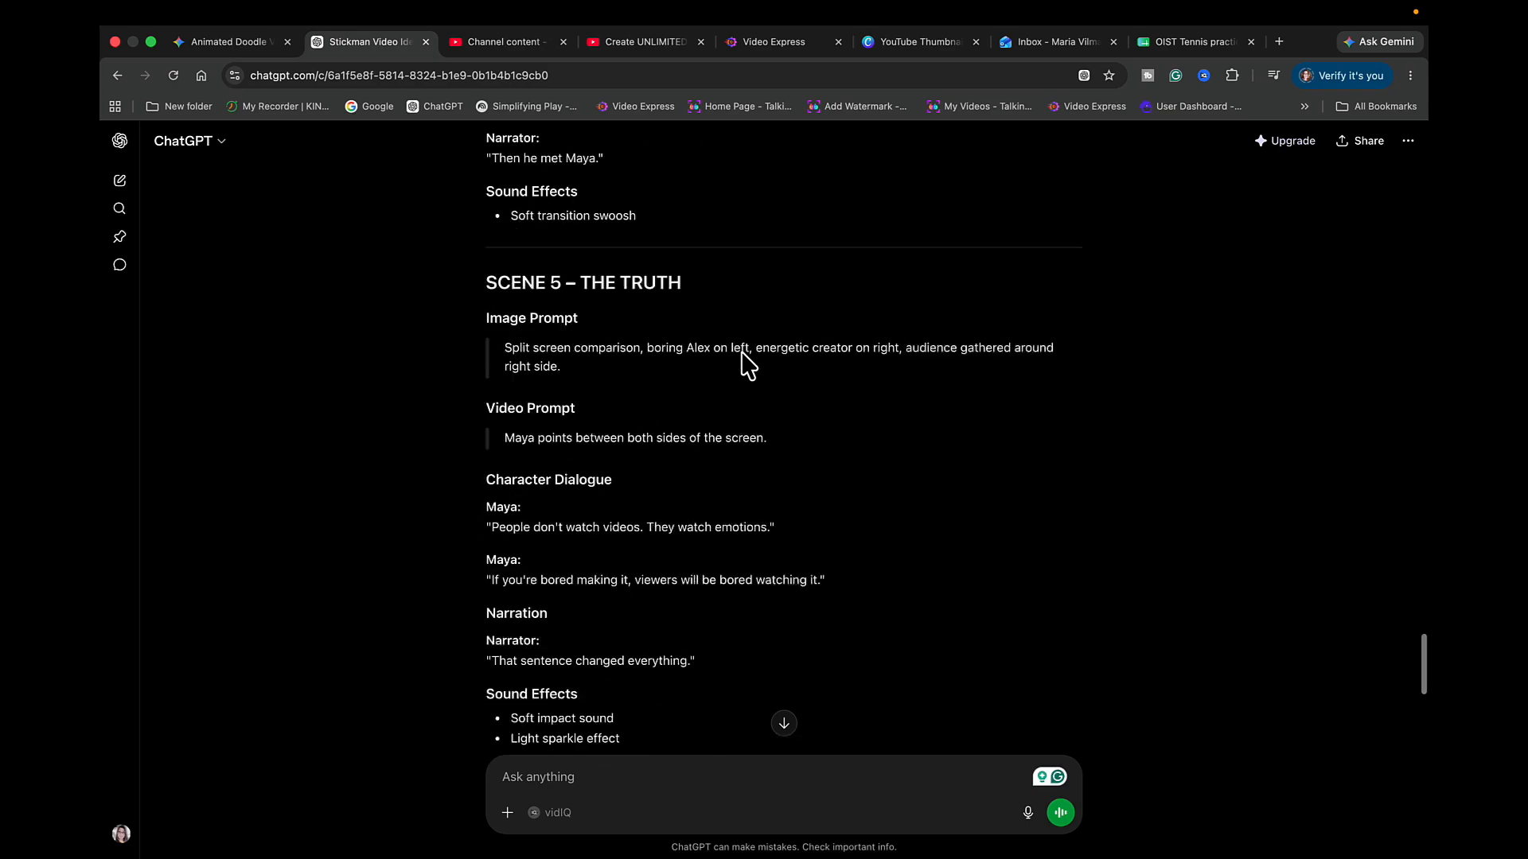
scroll(748, 366, down, 12)
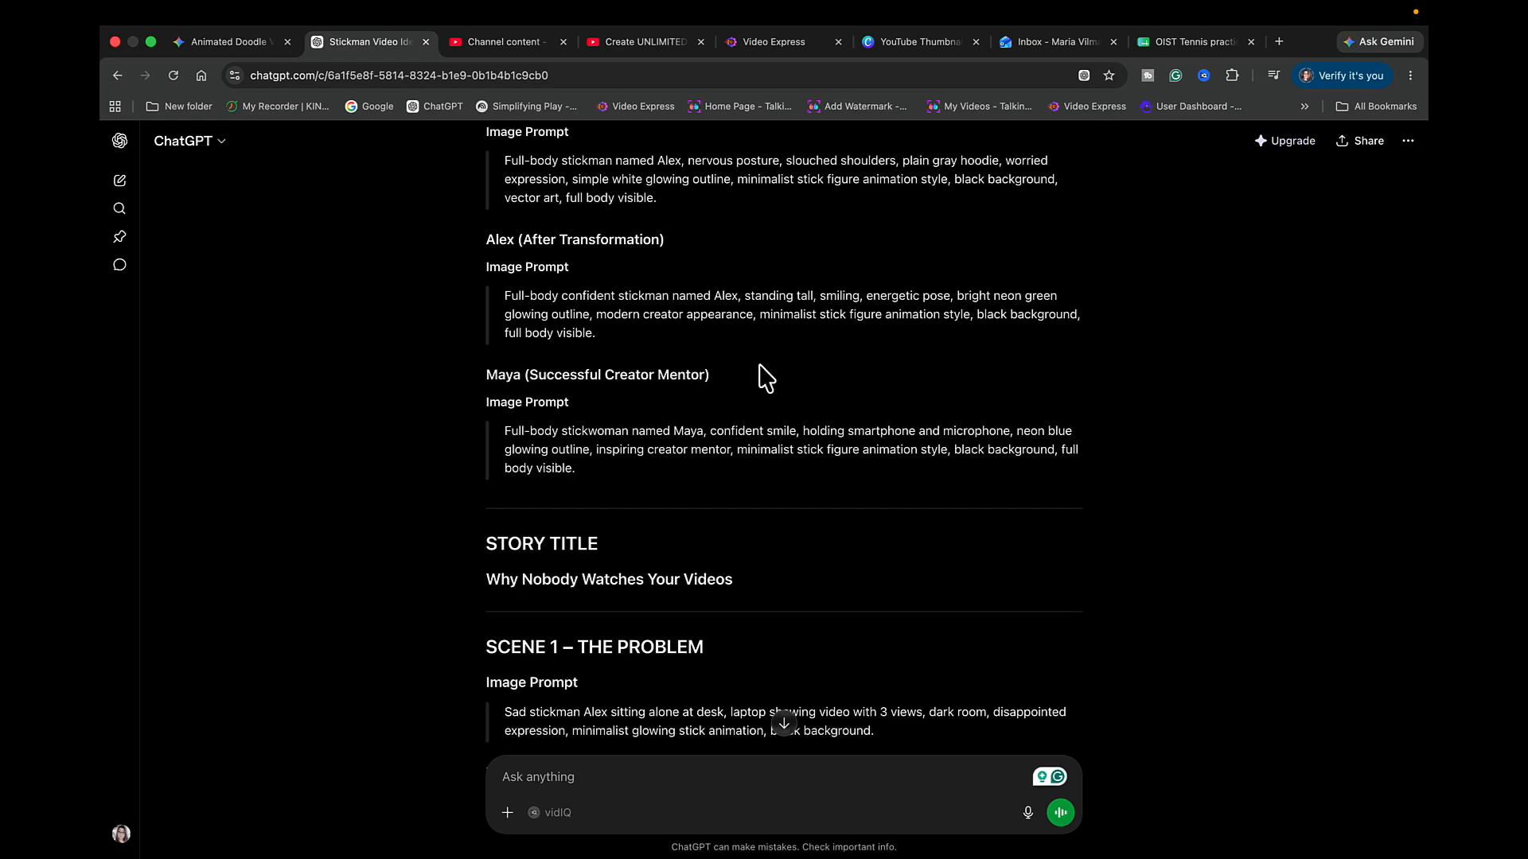
scroll(792, 641, down, 10)
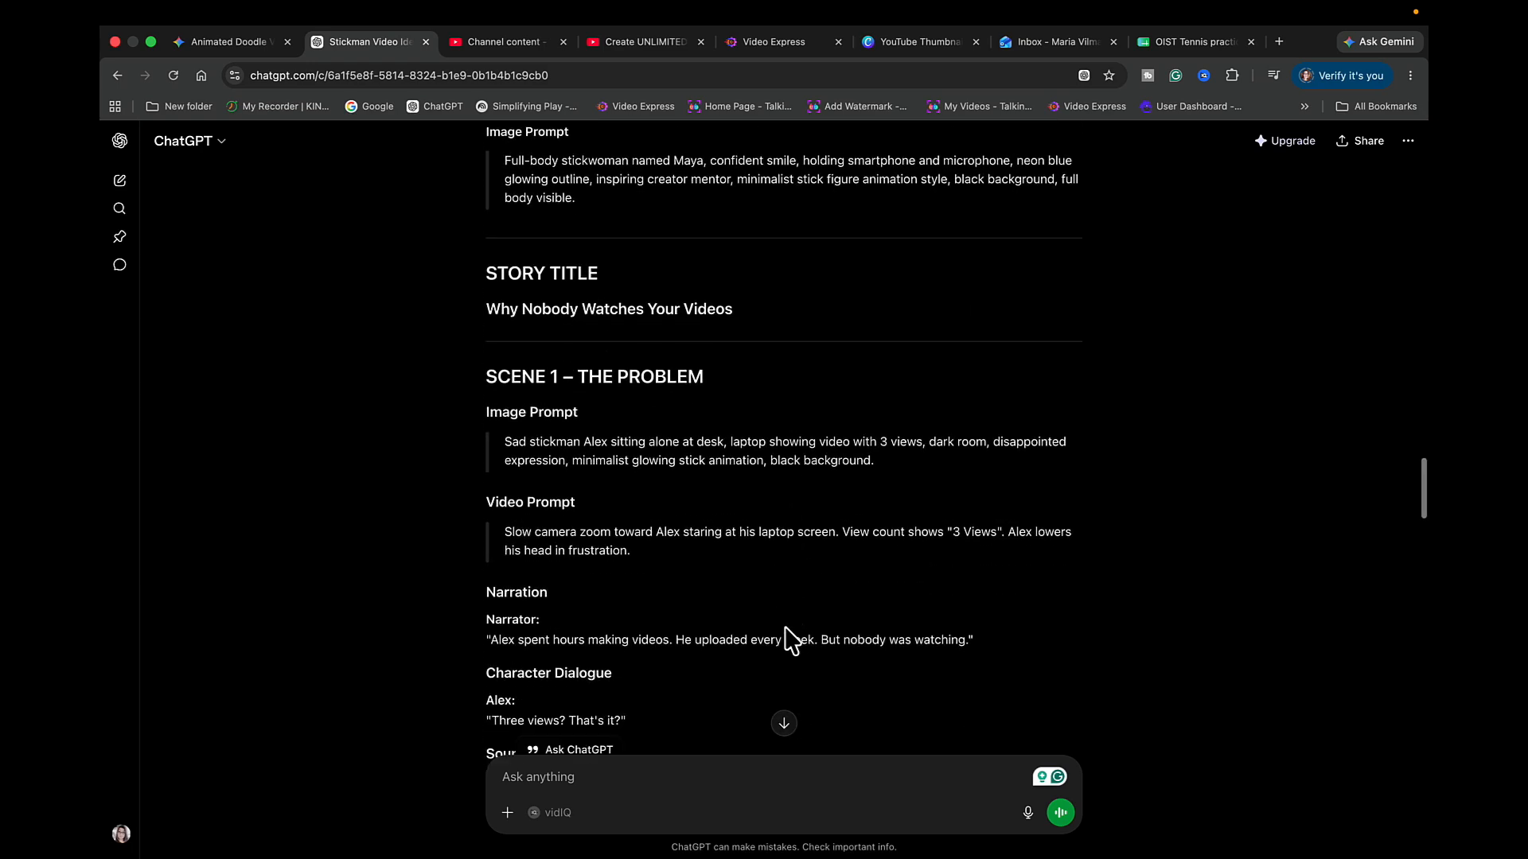
scroll(557, 523, down, 6)
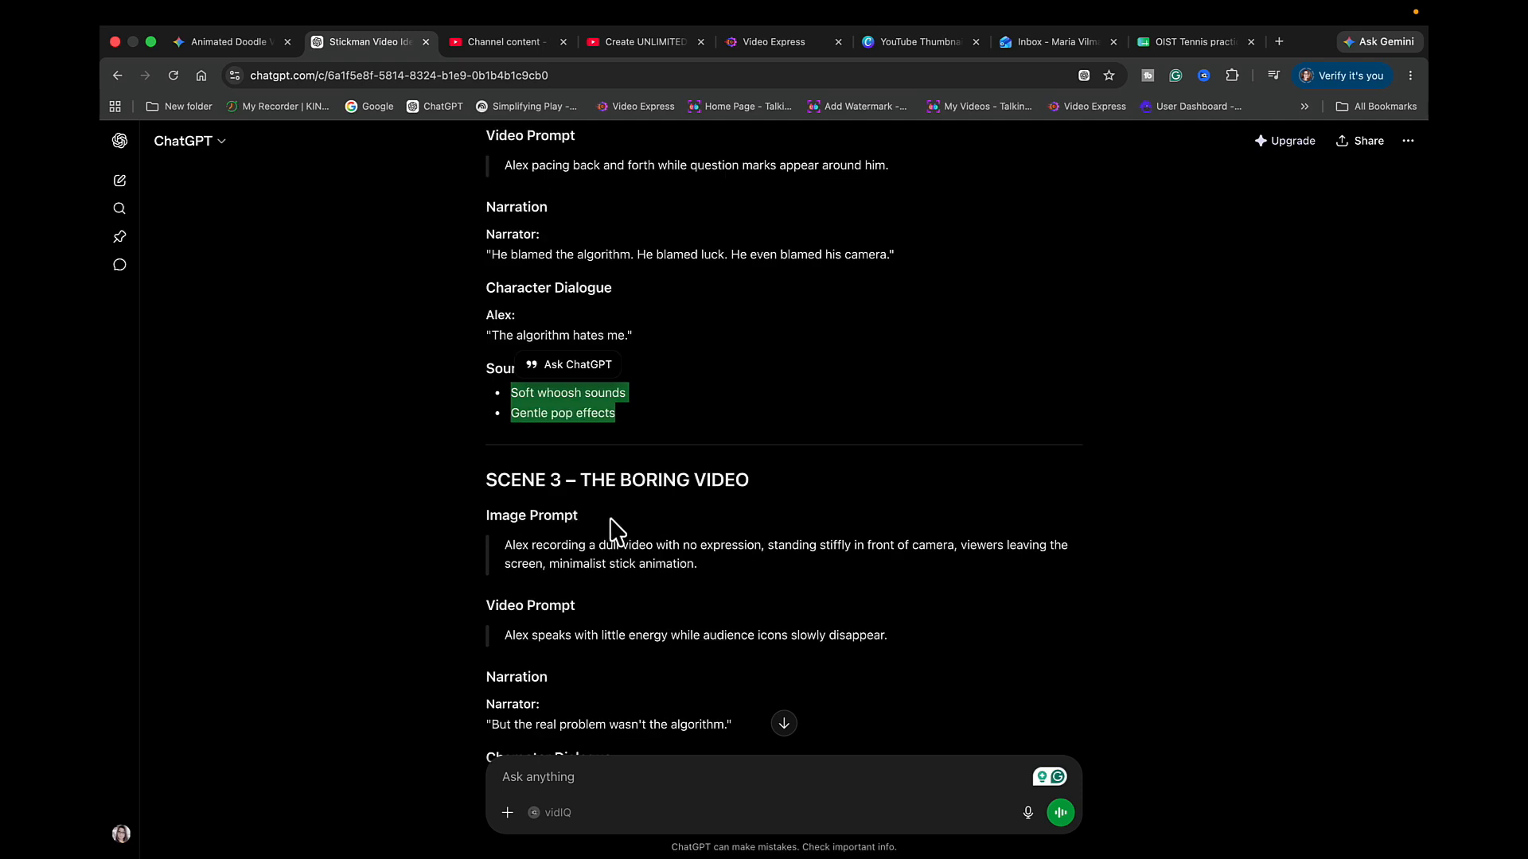
scroll(617, 529, down, 2)
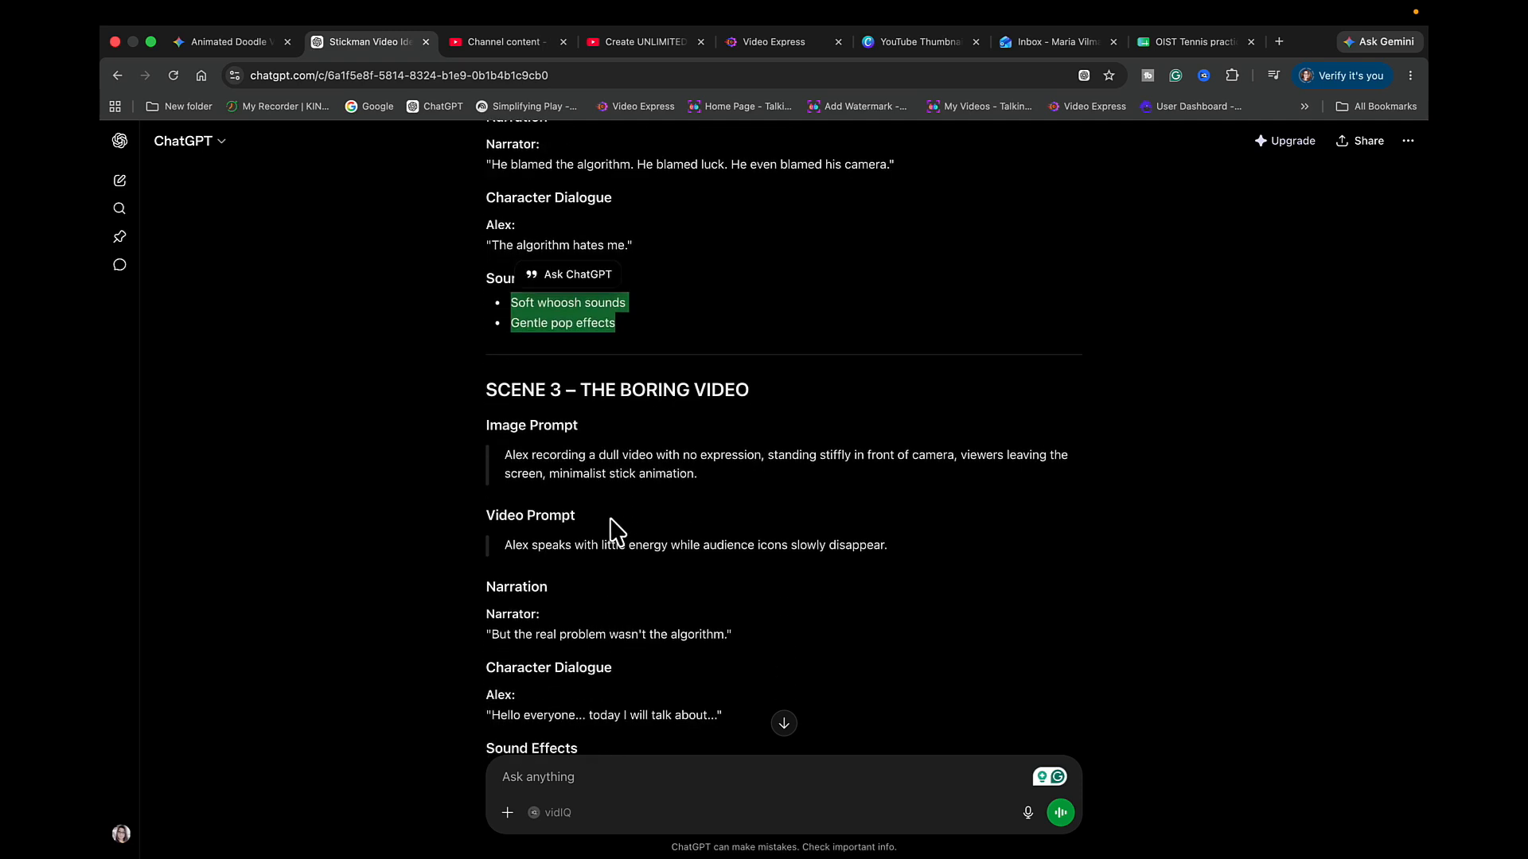
scroll(686, 499, down, 2)
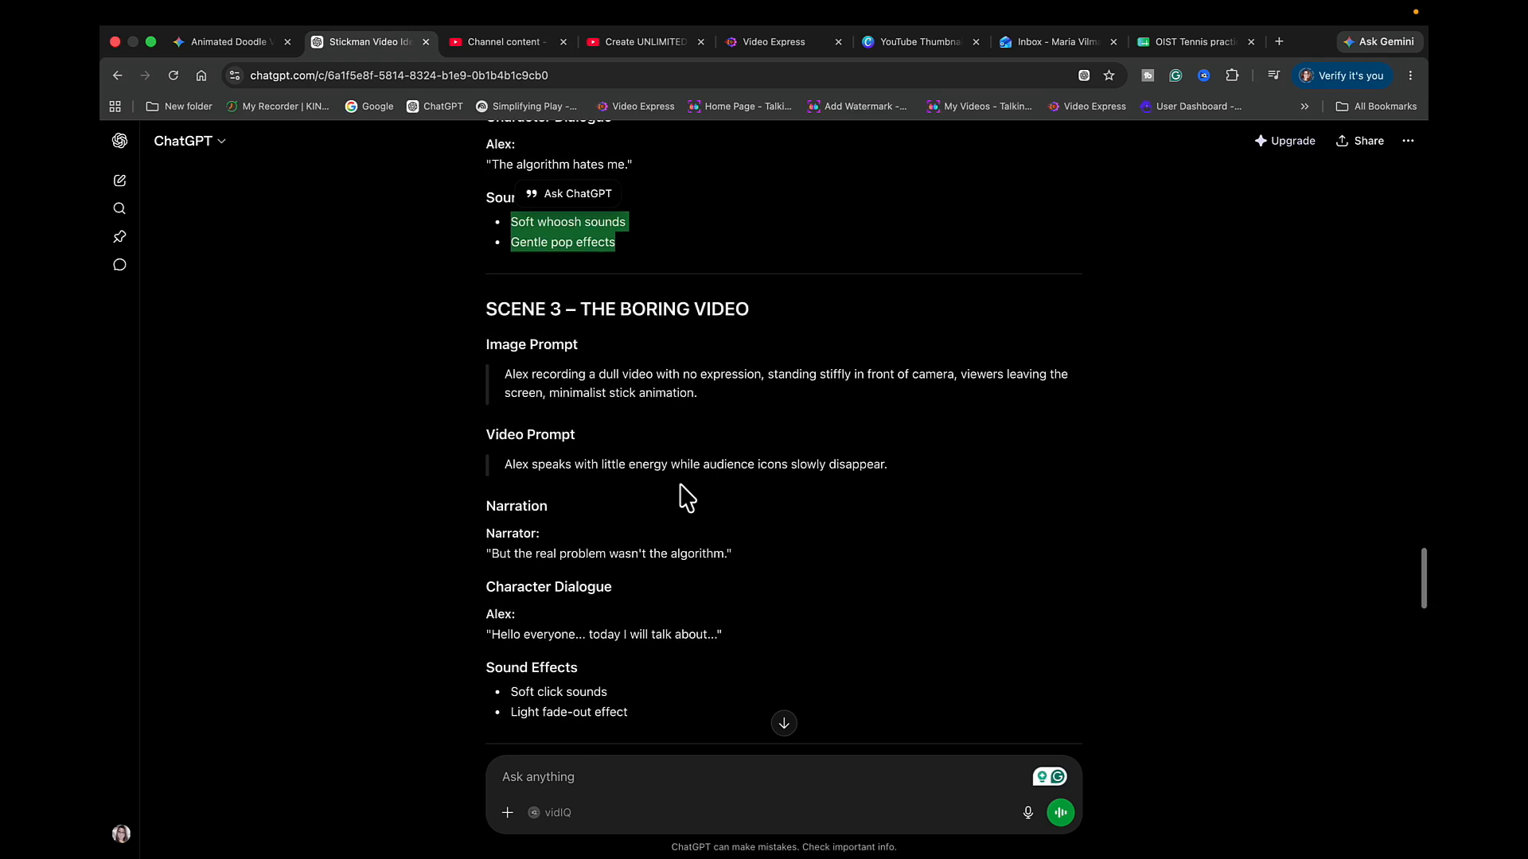
scroll(769, 309, up, 2)
scroll(768, 307, down, 2)
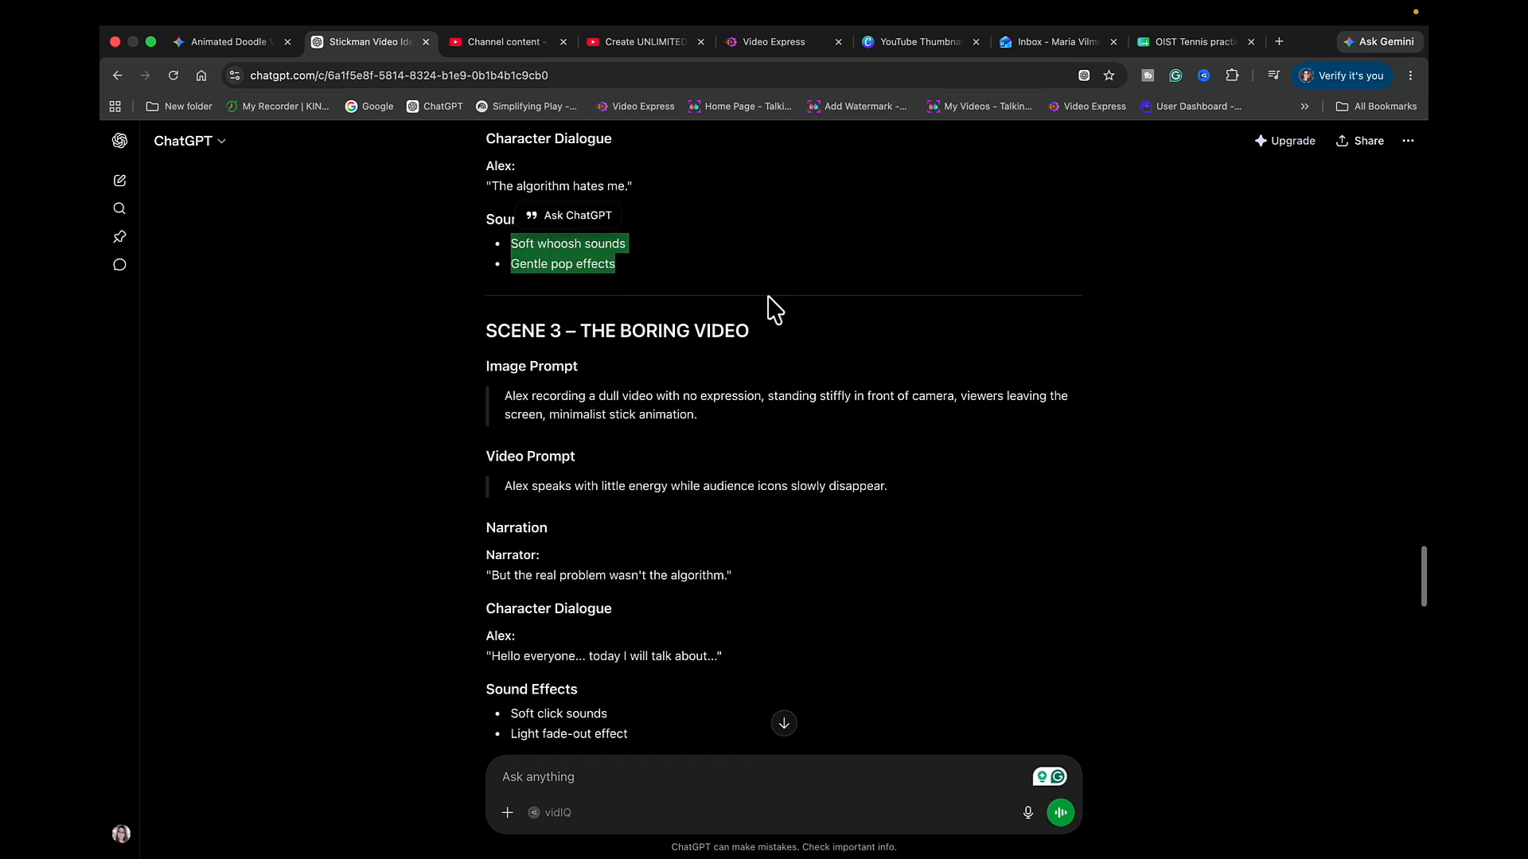